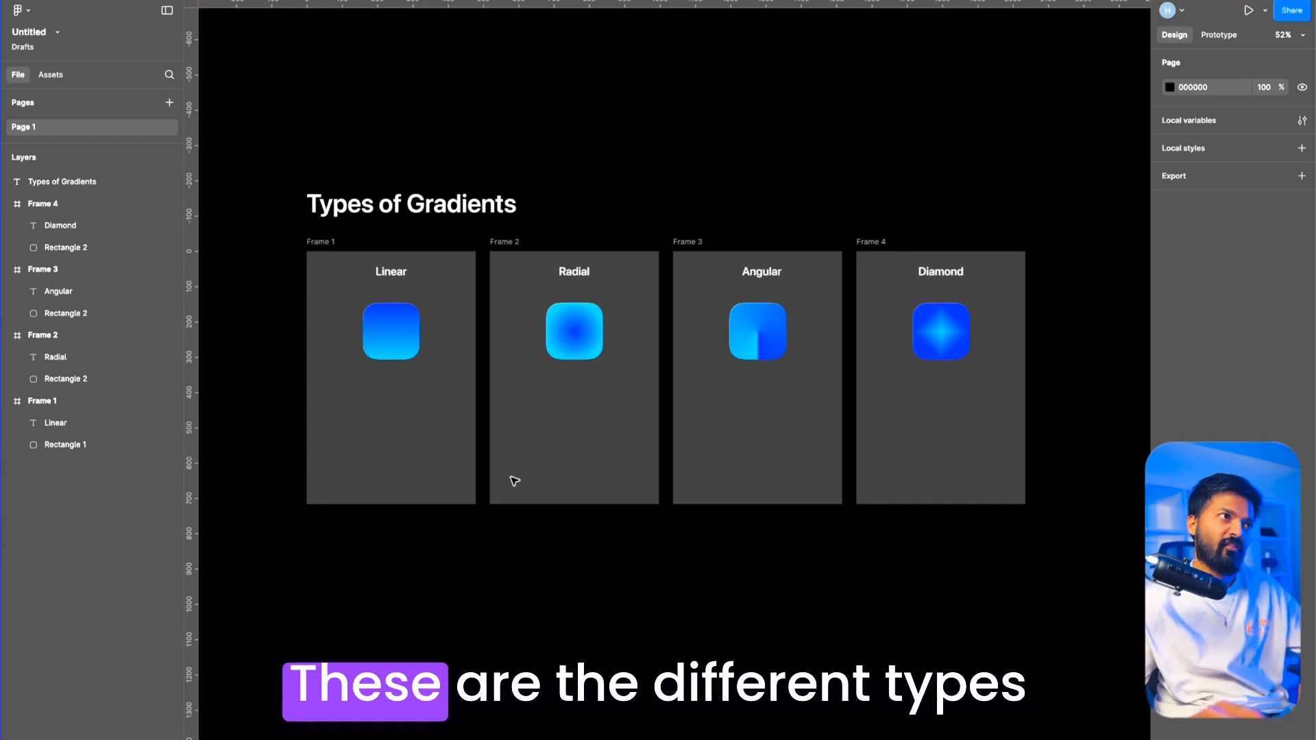
Step: Look over the linear, radial, angular and diamond gradient samples, and inspect the Linear sample
{"action": "scroll", "coordinate": [368, 274], "scroll_direction": "up", "scroll_amount": 5}
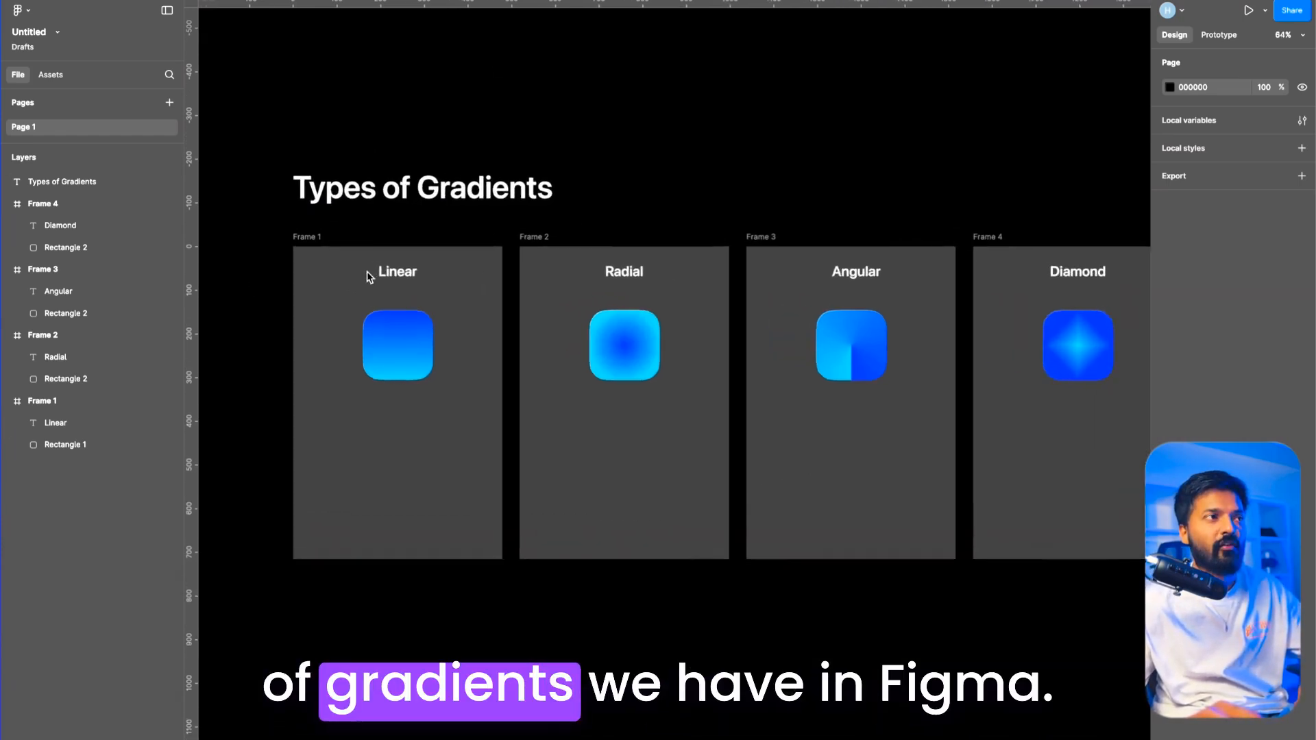
{"action": "scroll", "coordinate": [422, 256], "scroll_direction": "right", "scroll_amount": 6}
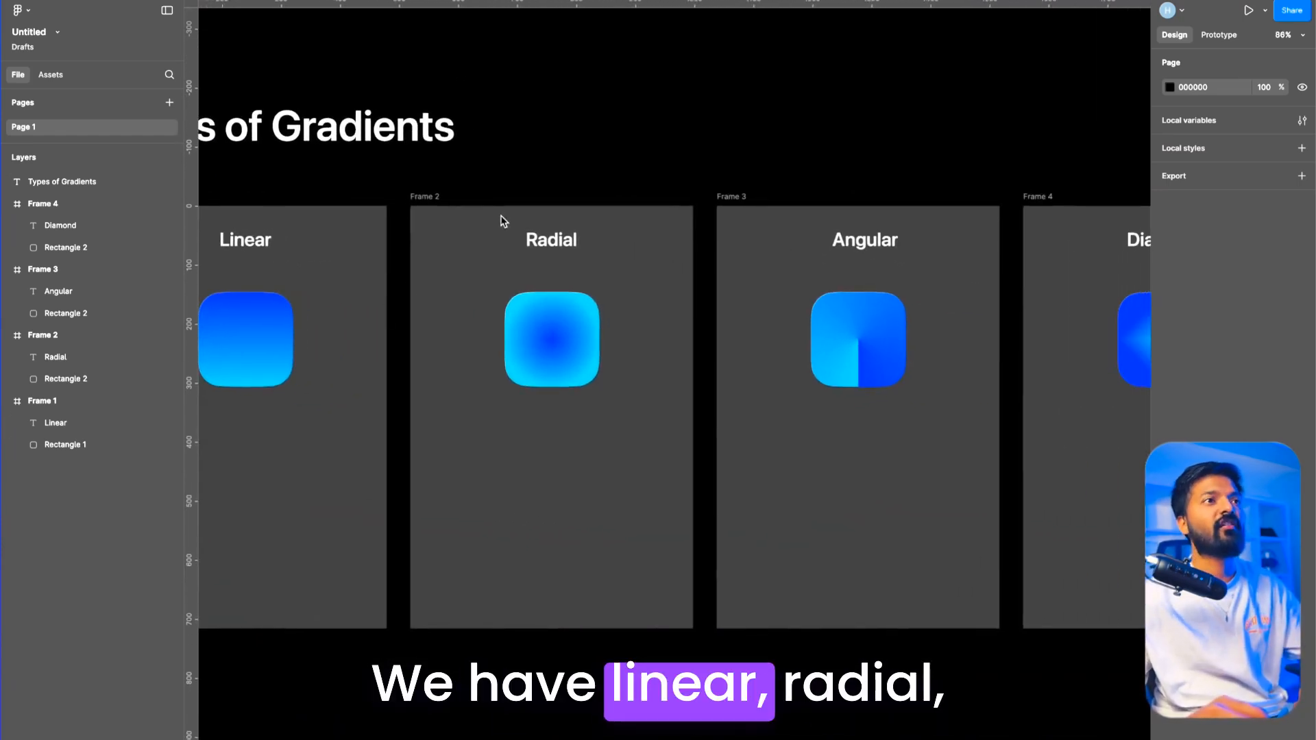
{"action": "scroll", "coordinate": [686, 322], "scroll_direction": "right", "scroll_amount": 3}
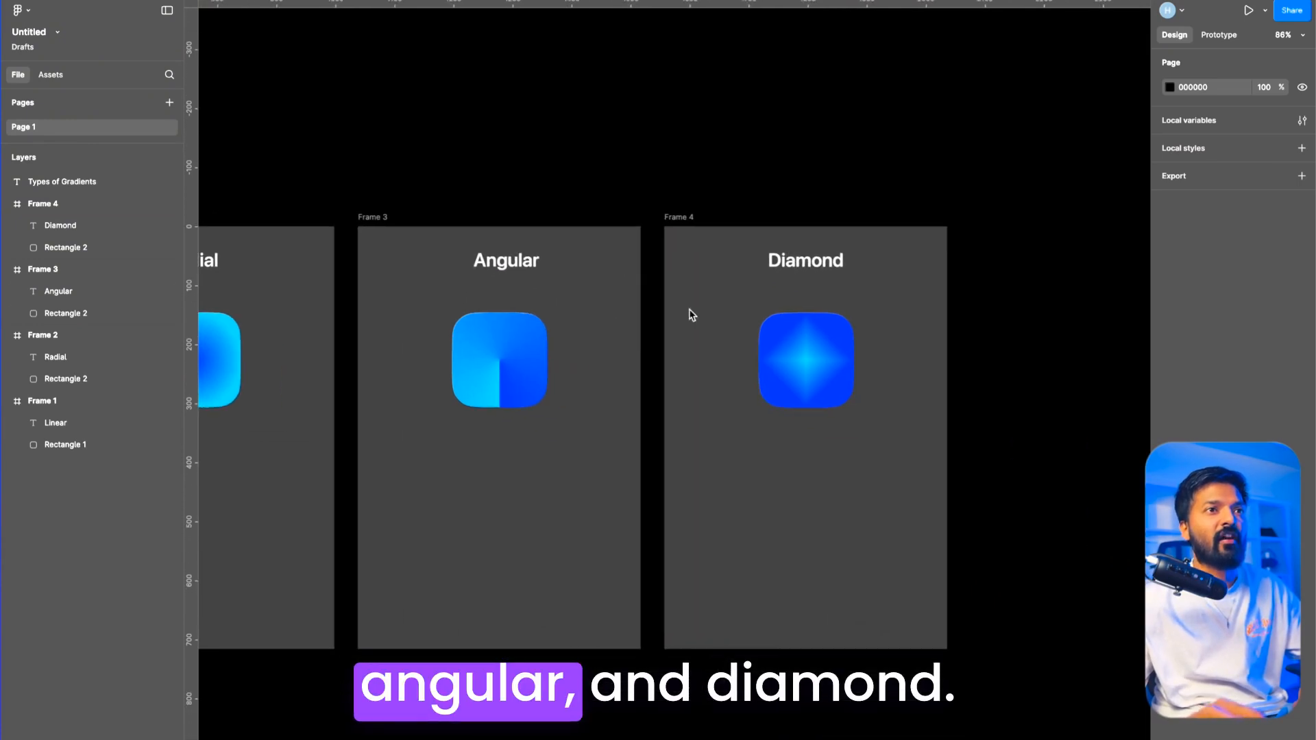
{"action": "scroll", "coordinate": [895, 317], "scroll_direction": "down", "scroll_amount": 5}
{"action": "scroll", "coordinate": [660, 415], "scroll_direction": "left", "scroll_amount": 3}
{"action": "scroll", "coordinate": [661, 414], "scroll_direction": "up", "scroll_amount": 5}
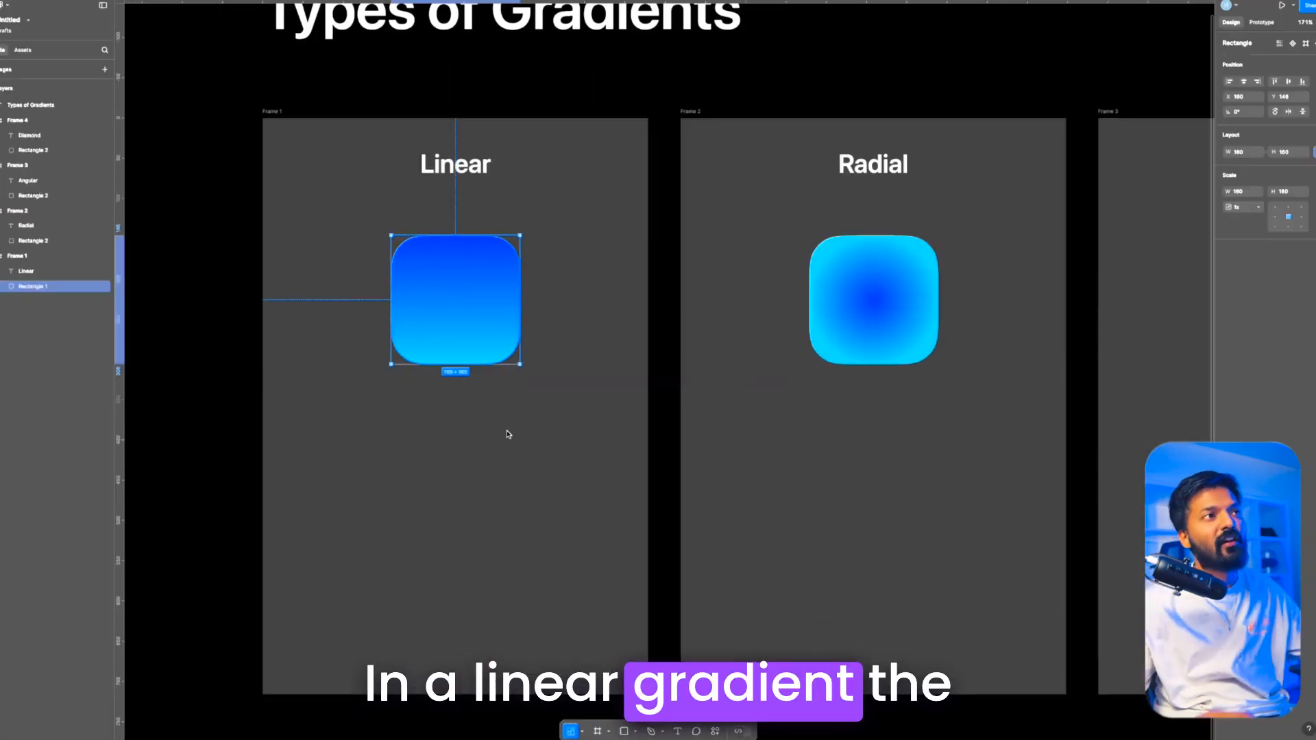
{"action": "left_click", "coordinate": [485, 323]}
{"action": "left_click", "coordinate": [549, 288]}
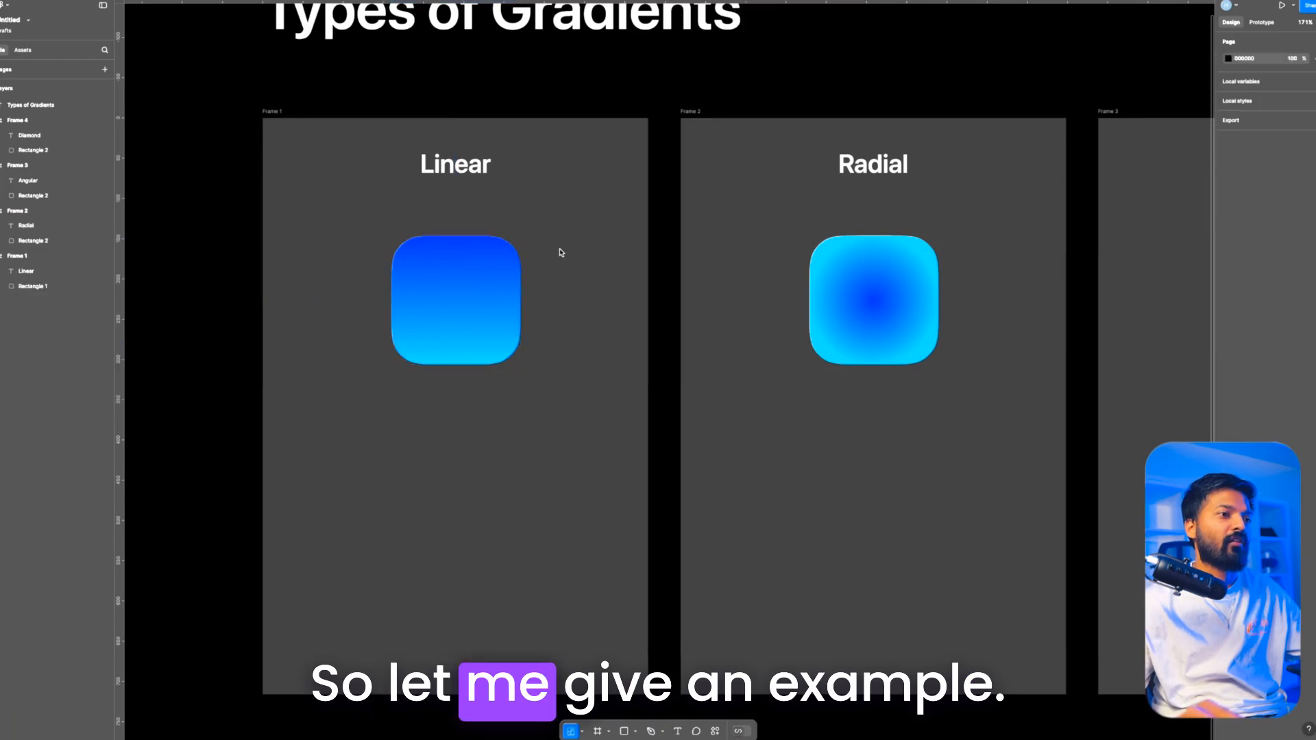
{"action": "left_click", "coordinate": [461, 285]}
{"action": "left_click", "coordinate": [493, 504]}
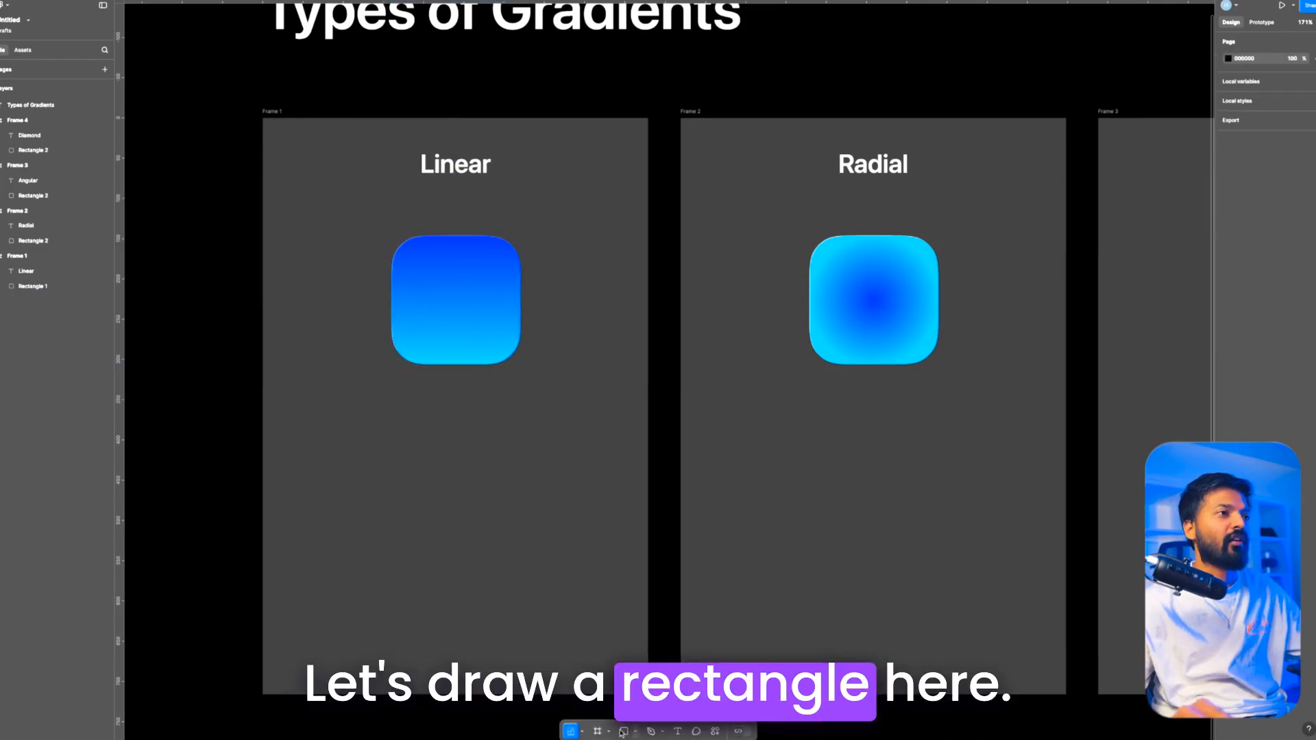
Step: Draw a rectangle about 159 × 179 centred below the Linear sample and give it a linear gradient fill
{"action": "left_click_drag", "start_coordinate": [406, 465], "coordinate": [519, 597]}
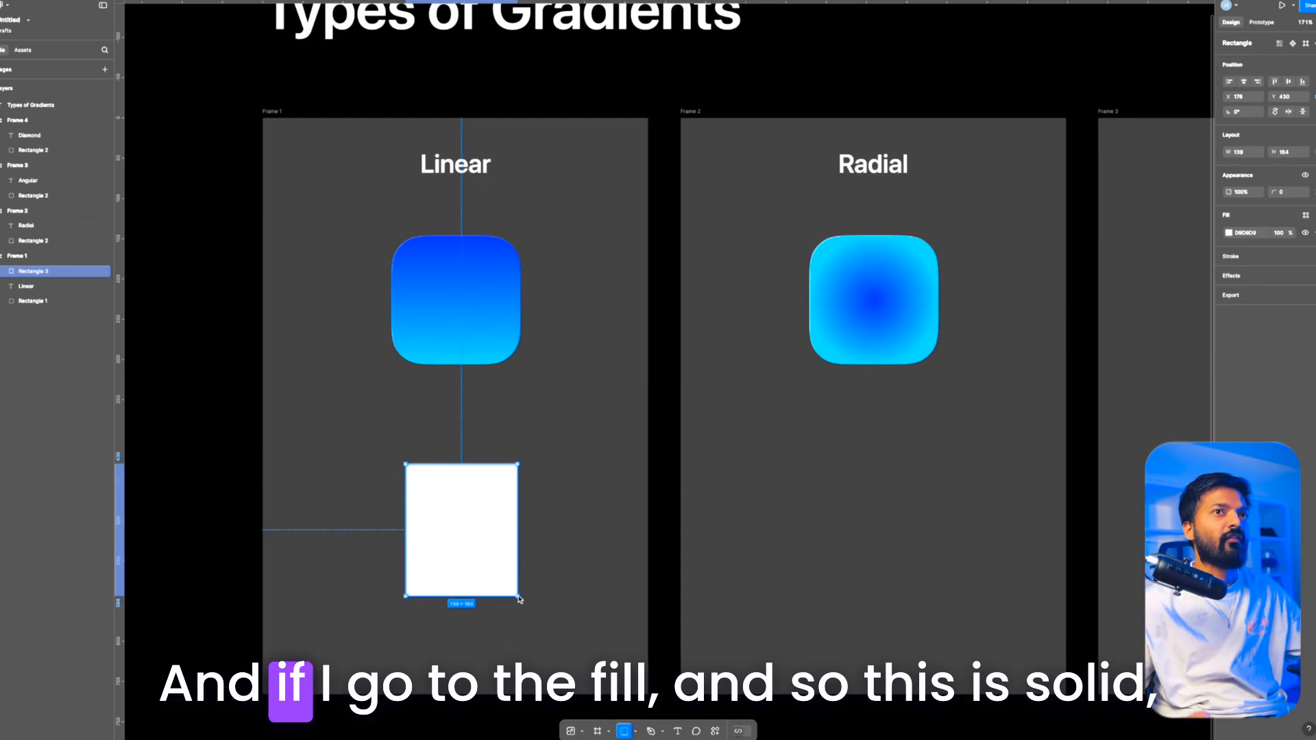
{"action": "left_click_drag", "start_coordinate": [467, 537], "coordinate": [452, 537]}
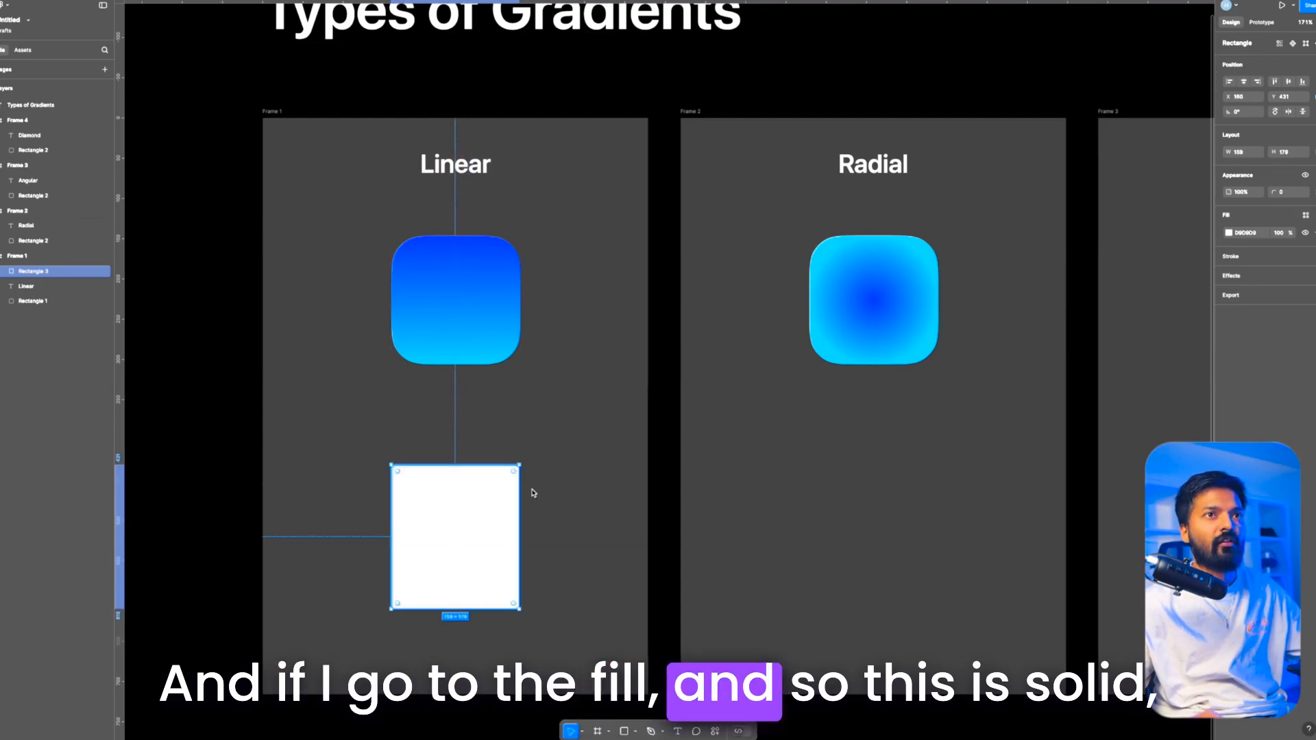
{"action": "left_click", "coordinate": [1230, 234]}
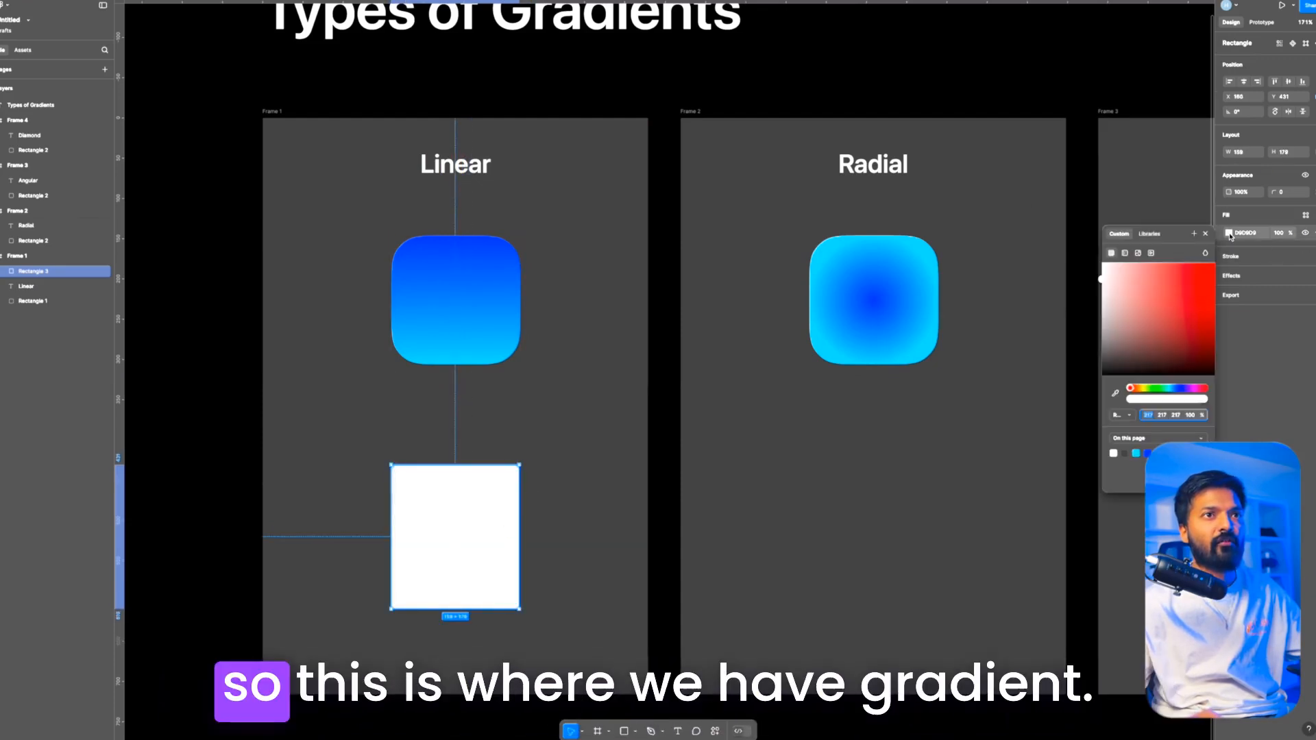
{"action": "left_click", "coordinate": [1125, 255]}
{"action": "left_click", "coordinate": [1132, 272]}
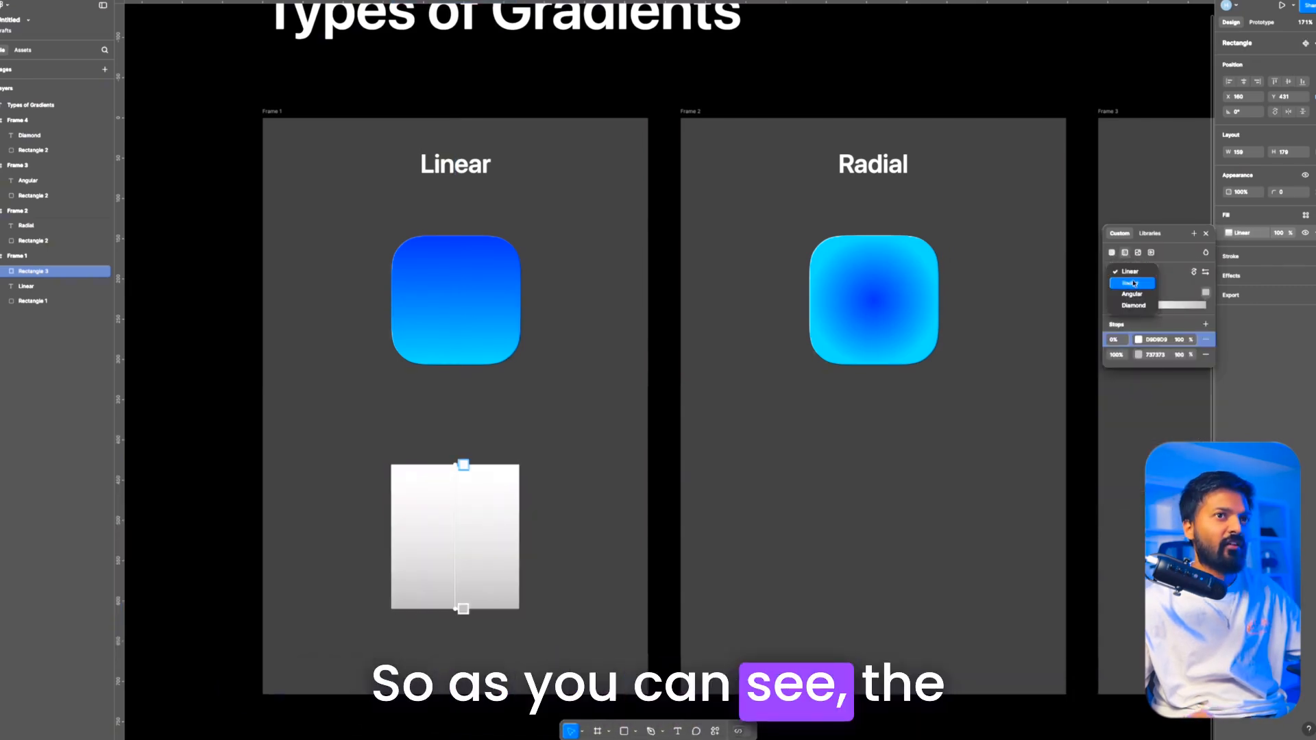
{"action": "left_click", "coordinate": [1140, 340]}
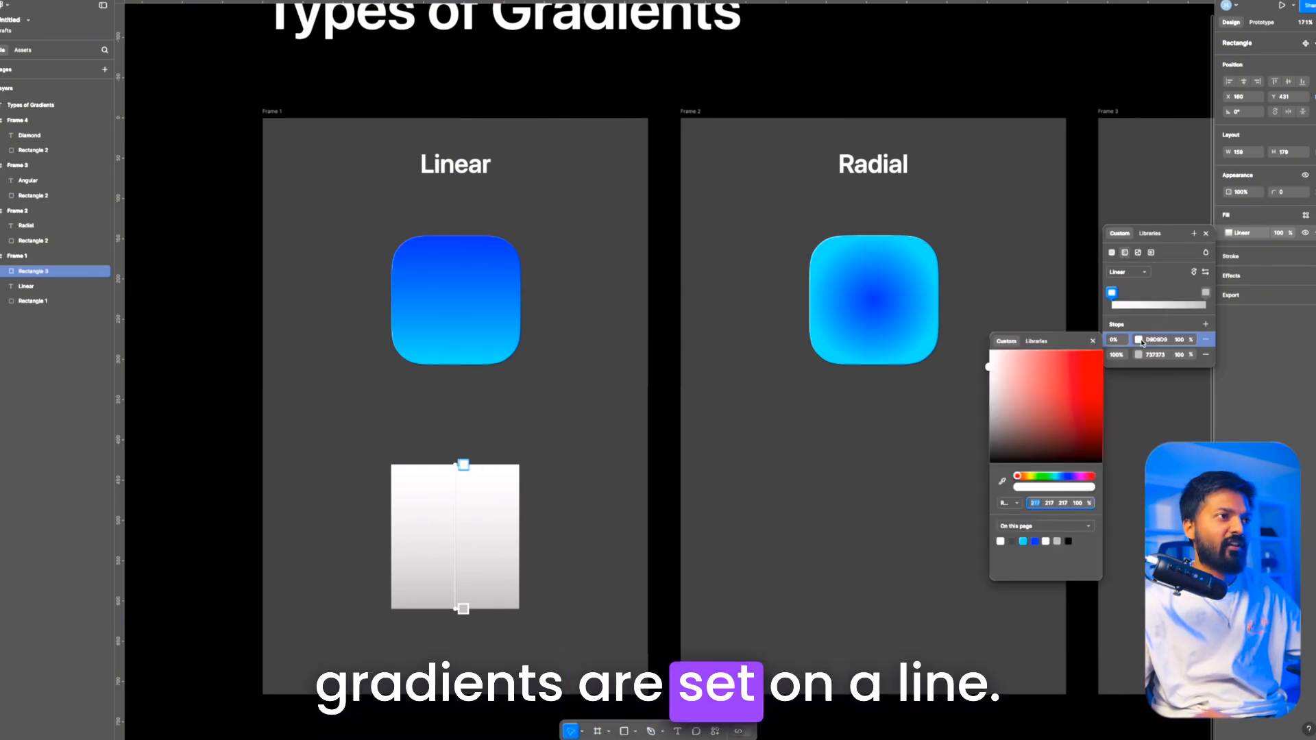
{"action": "left_click", "coordinate": [1138, 342]}
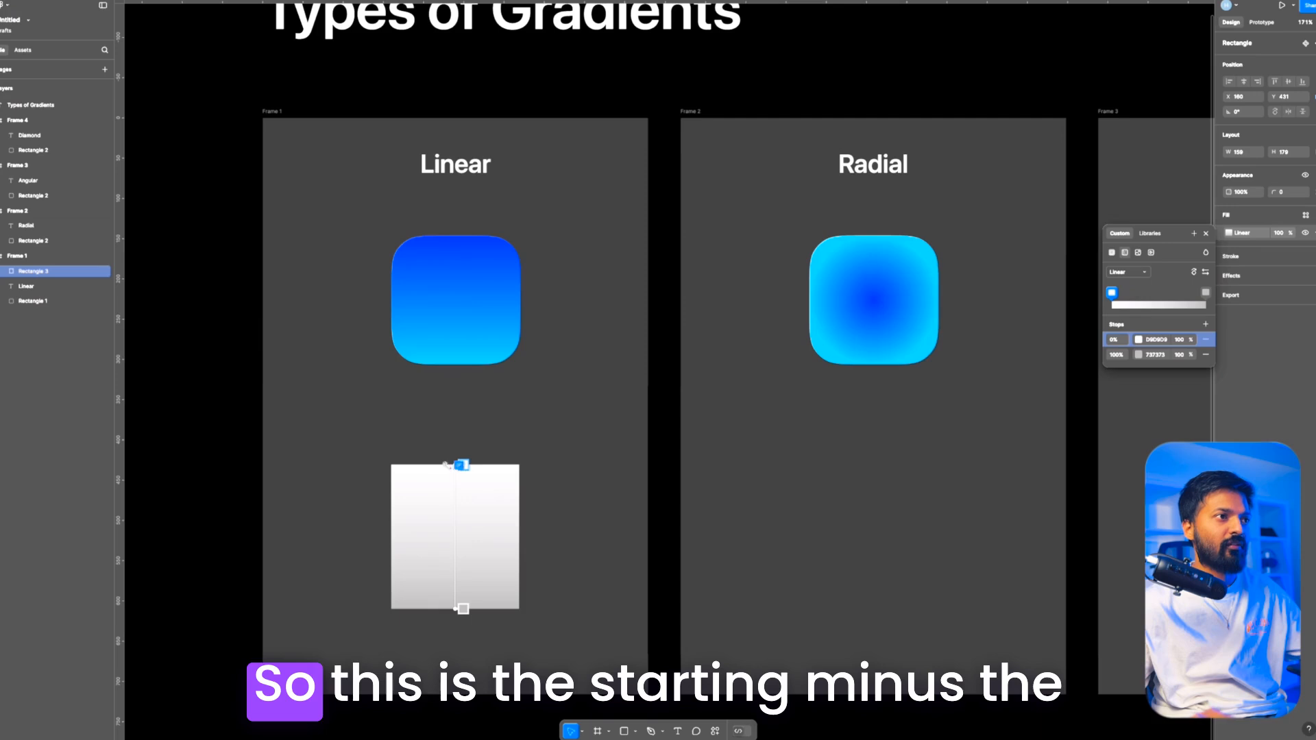
Step: Try moving the linear gradient's start and end points along the rectangle, and return them to its top and bottom edges
{"action": "mouse_move", "coordinate": [459, 466]}
{"action": "left_mouse_down"}
{"action": "mouse_move", "coordinate": [452, 553]}
{"action": "mouse_move", "coordinate": [463, 444]}
{"action": "left_mouse_up"}
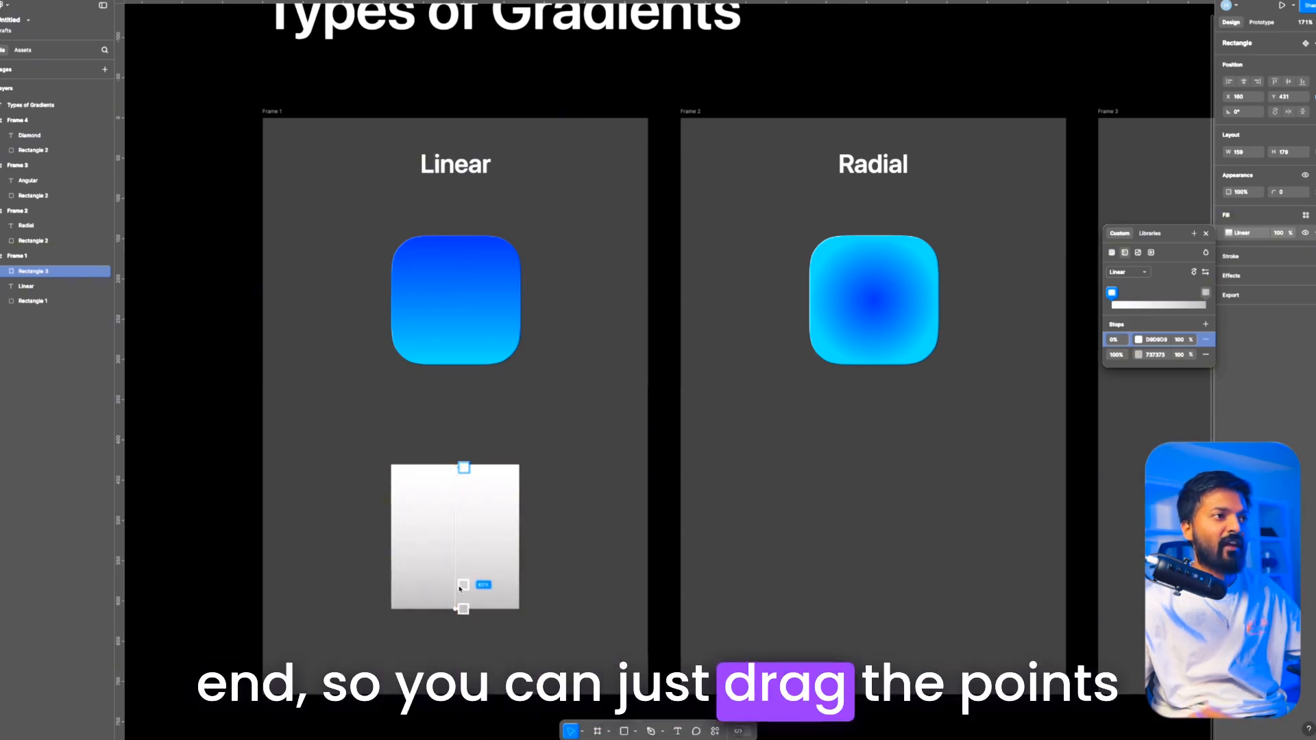
{"action": "left_click_drag", "start_coordinate": [455, 611], "coordinate": [457, 501]}
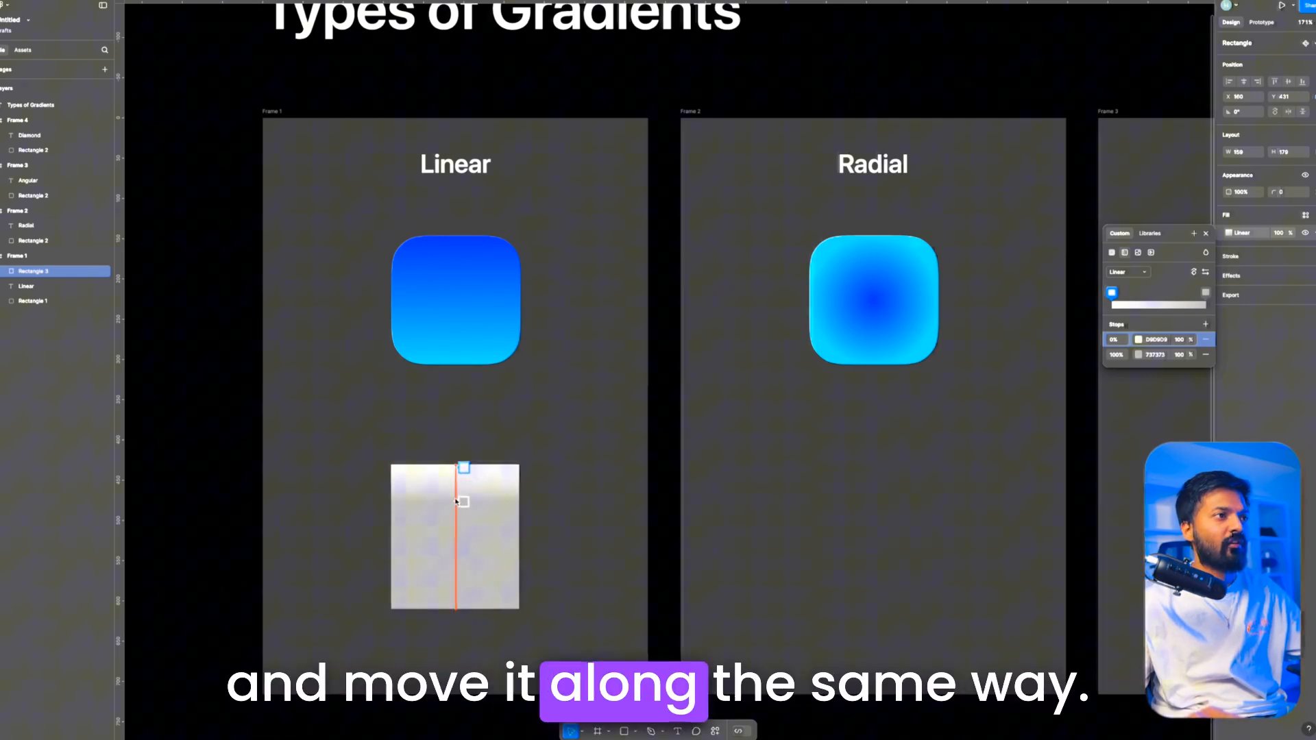
{"action": "left_click_drag", "start_coordinate": [446, 587], "coordinate": [464, 609]}
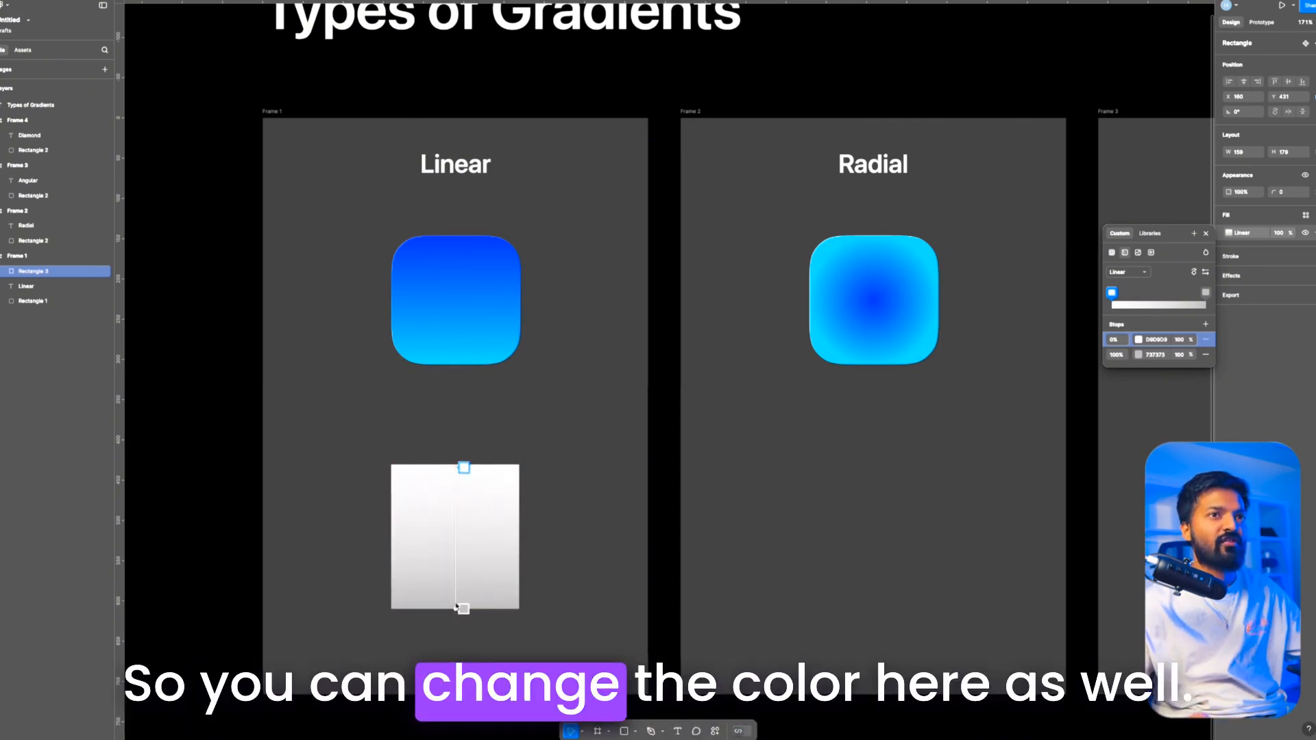
{"action": "left_click_drag", "start_coordinate": [458, 472], "coordinate": [463, 465]}
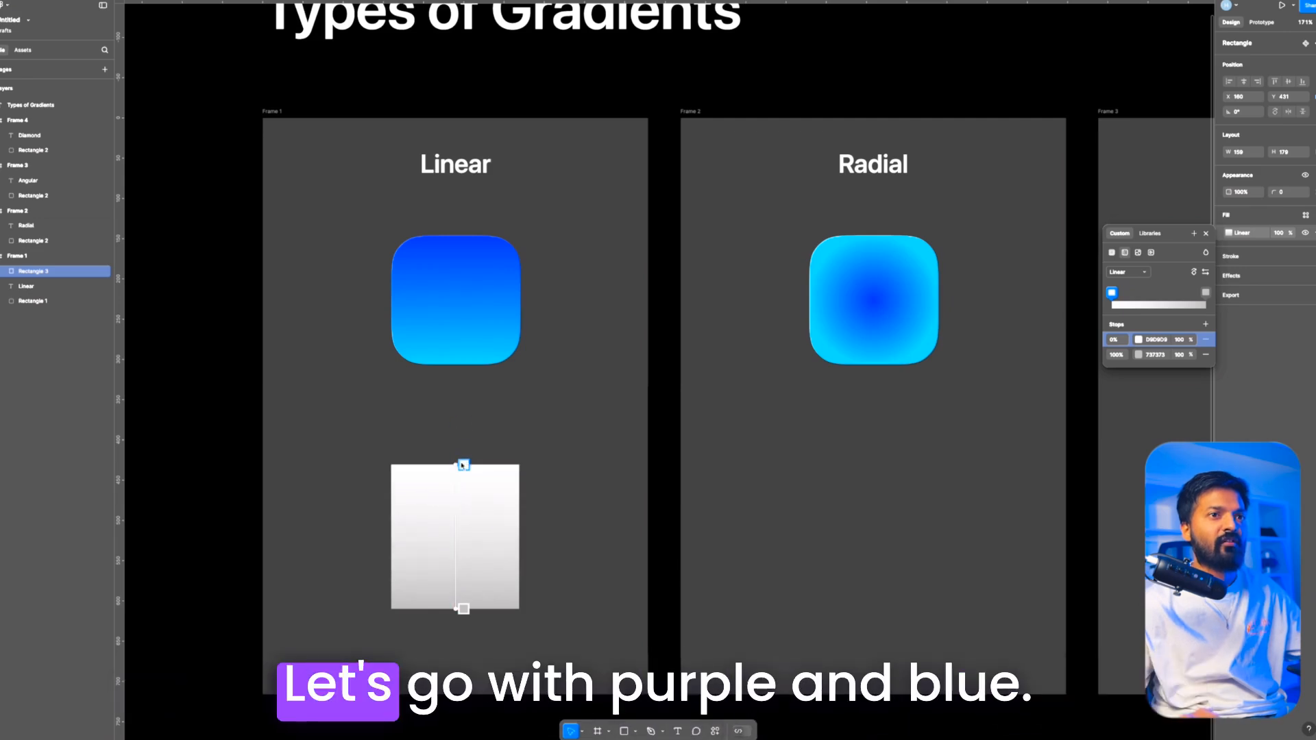
Step: Set the rectangle's 0% gradient stop to magenta E100FF and its 100% stop to blue 1E00FF
{"action": "left_click", "coordinate": [1139, 339]}
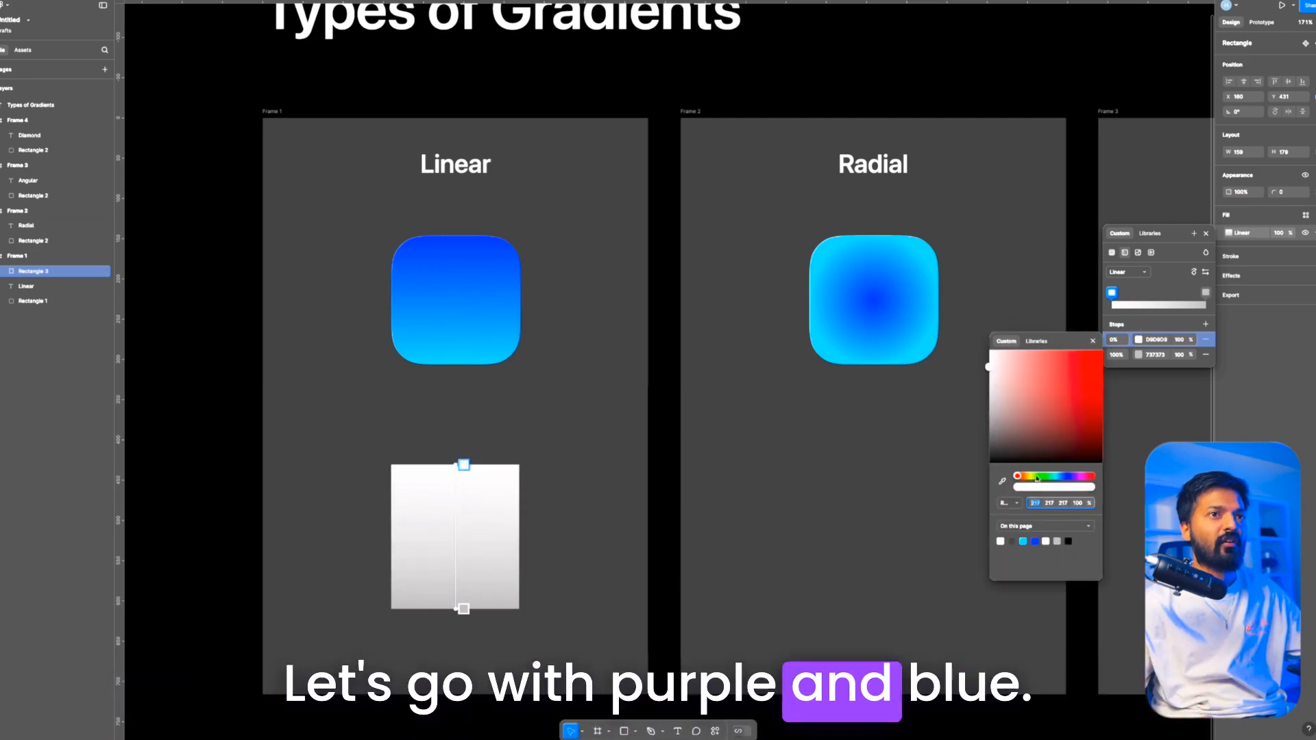
{"action": "left_click", "coordinate": [1078, 476]}
{"action": "left_click", "coordinate": [1140, 355]}
{"action": "left_click", "coordinate": [1063, 476]}
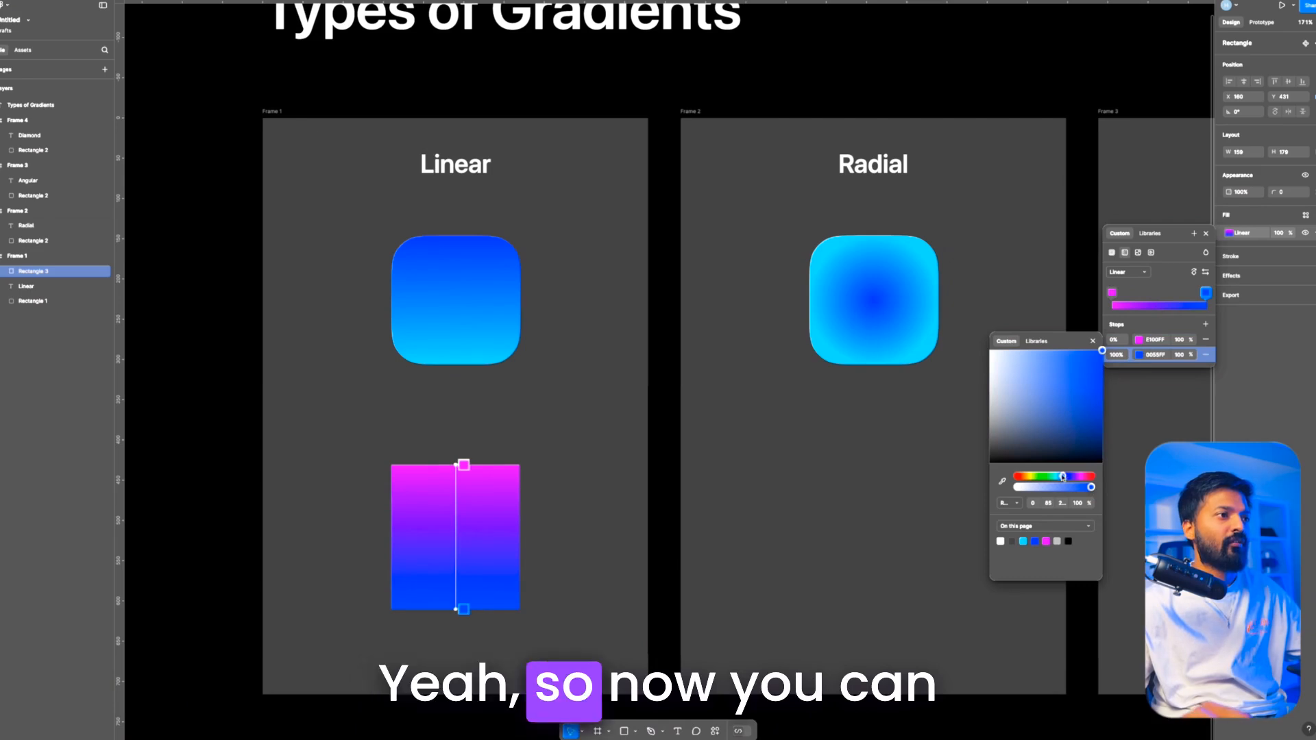
{"action": "left_click_drag", "start_coordinate": [1063, 476], "coordinate": [1068, 478]}
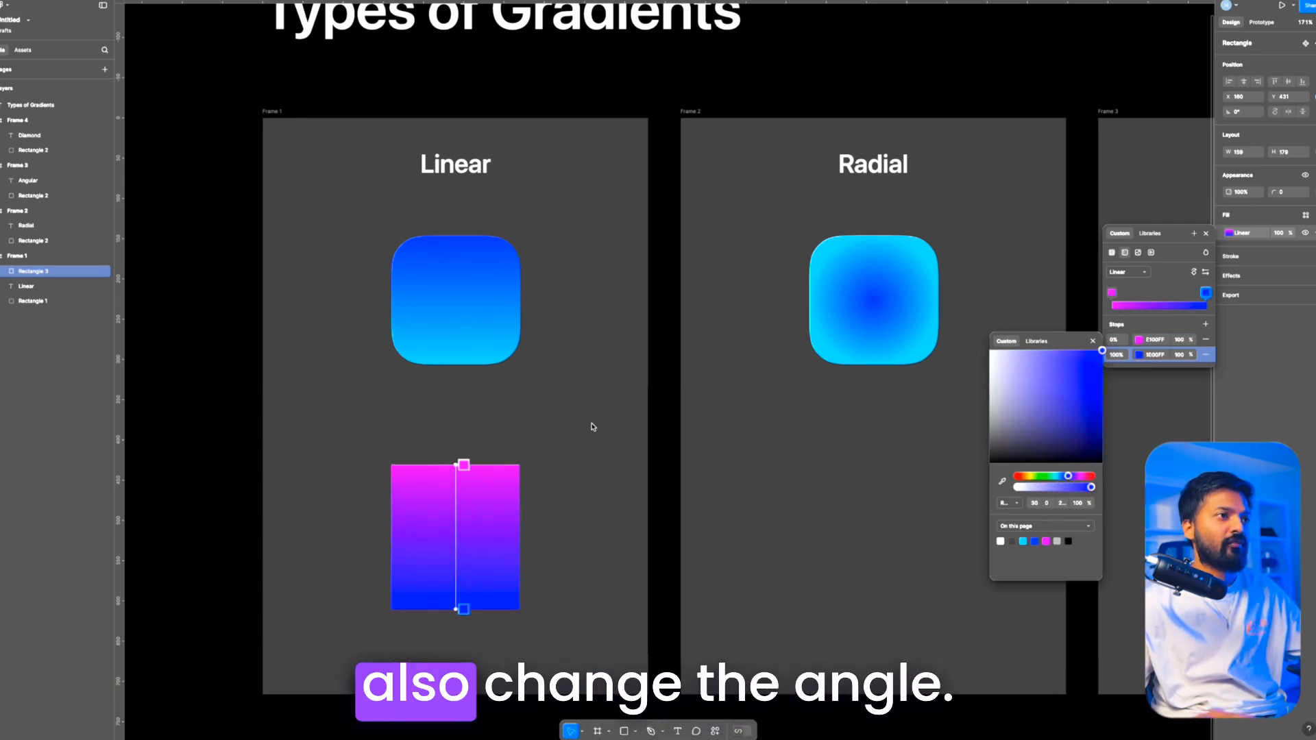
Step: Angle the linear gradient diagonally from the rectangle's top-left corner to its bottom-right corner
{"action": "left_click_drag", "start_coordinate": [453, 473], "coordinate": [398, 461]}
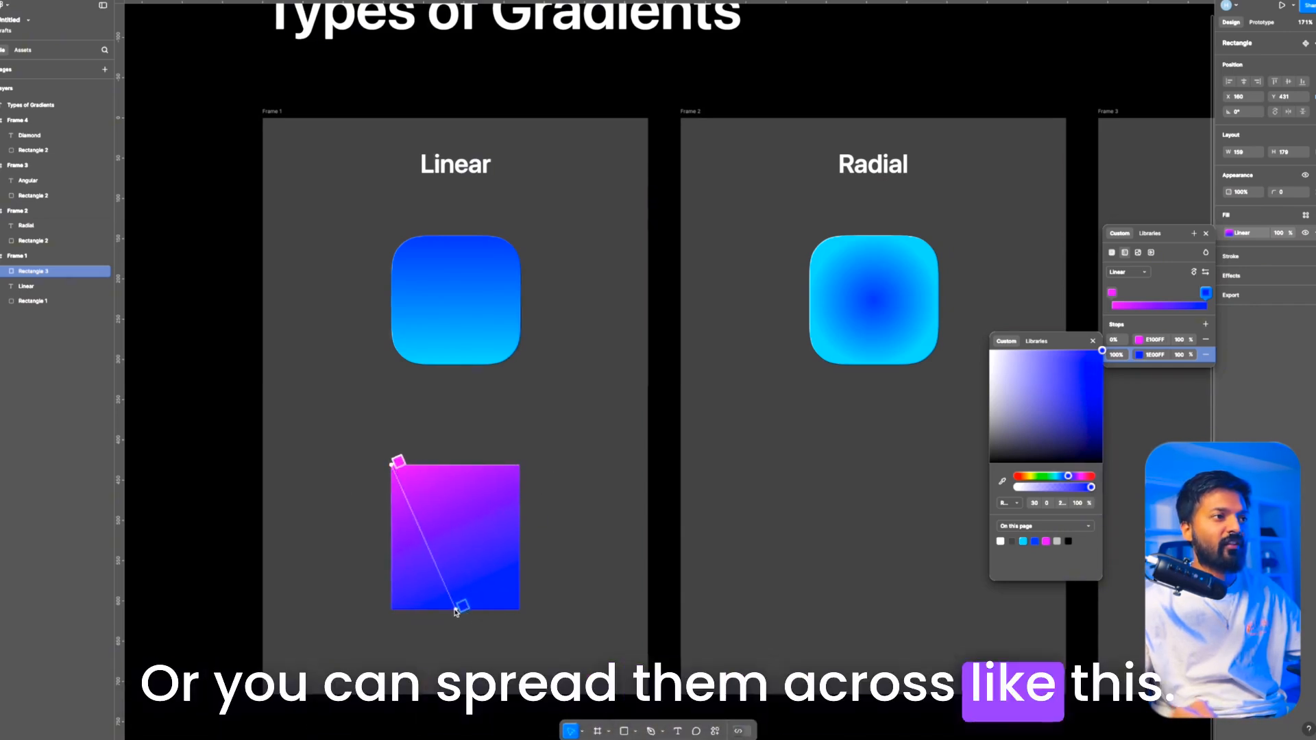
{"action": "left_click_drag", "start_coordinate": [456, 612], "coordinate": [525, 603]}
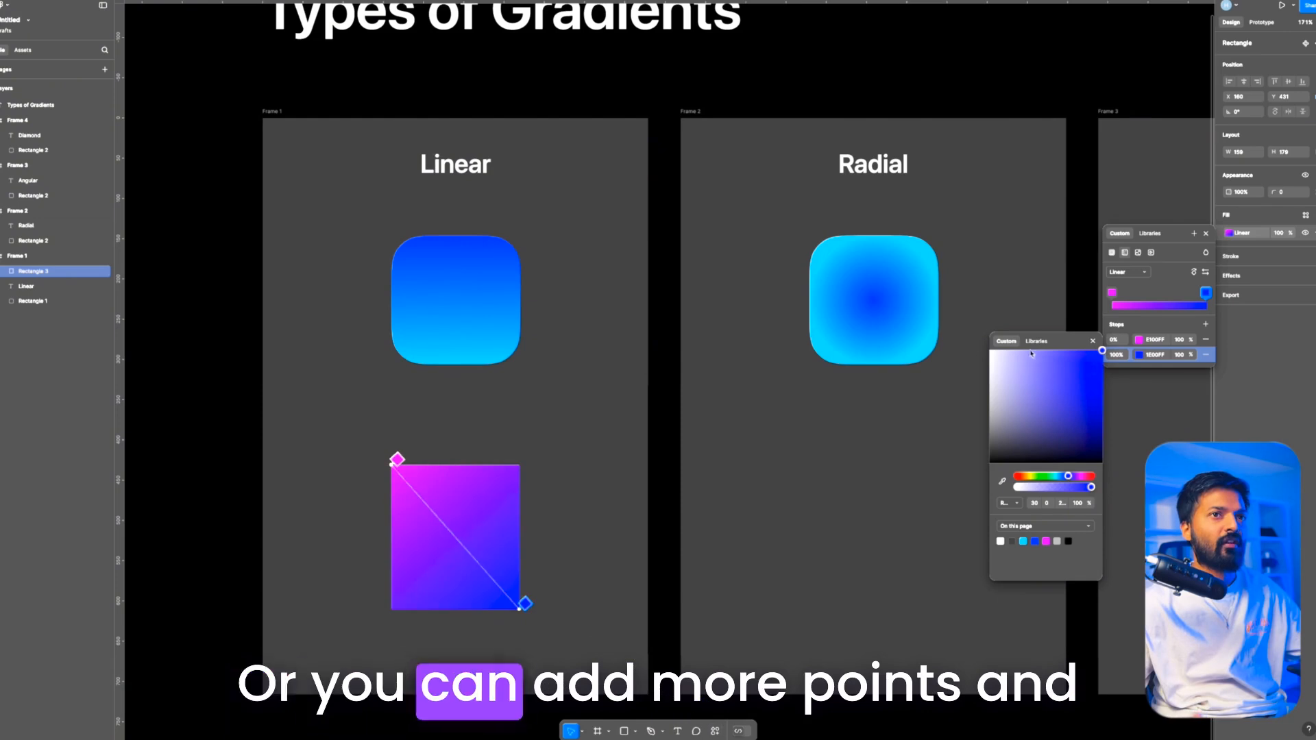
{"action": "left_click", "coordinate": [1123, 347]}
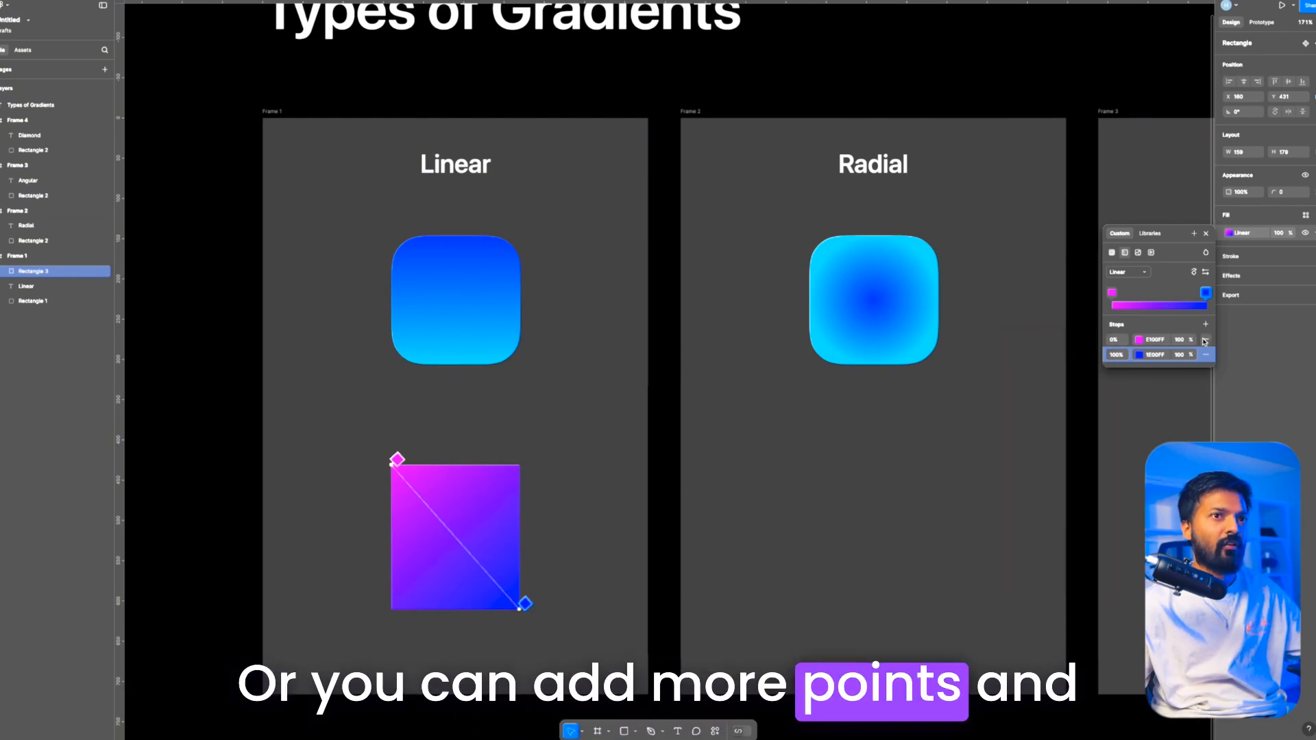
Step: Try adding gradient stops at 50% and 75% to the rectangle's linear fill, and remove them again
{"action": "left_click", "coordinate": [1206, 325]}
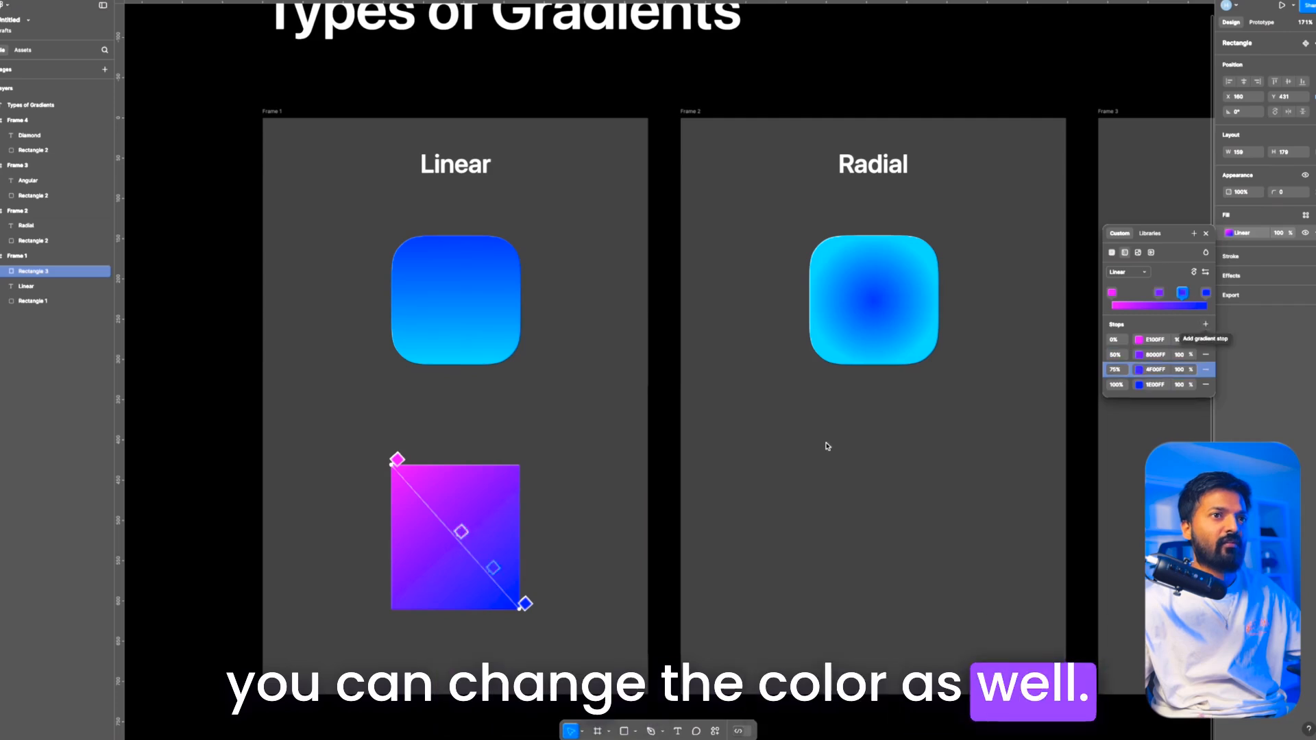
{"action": "left_click", "coordinate": [1097, 372]}
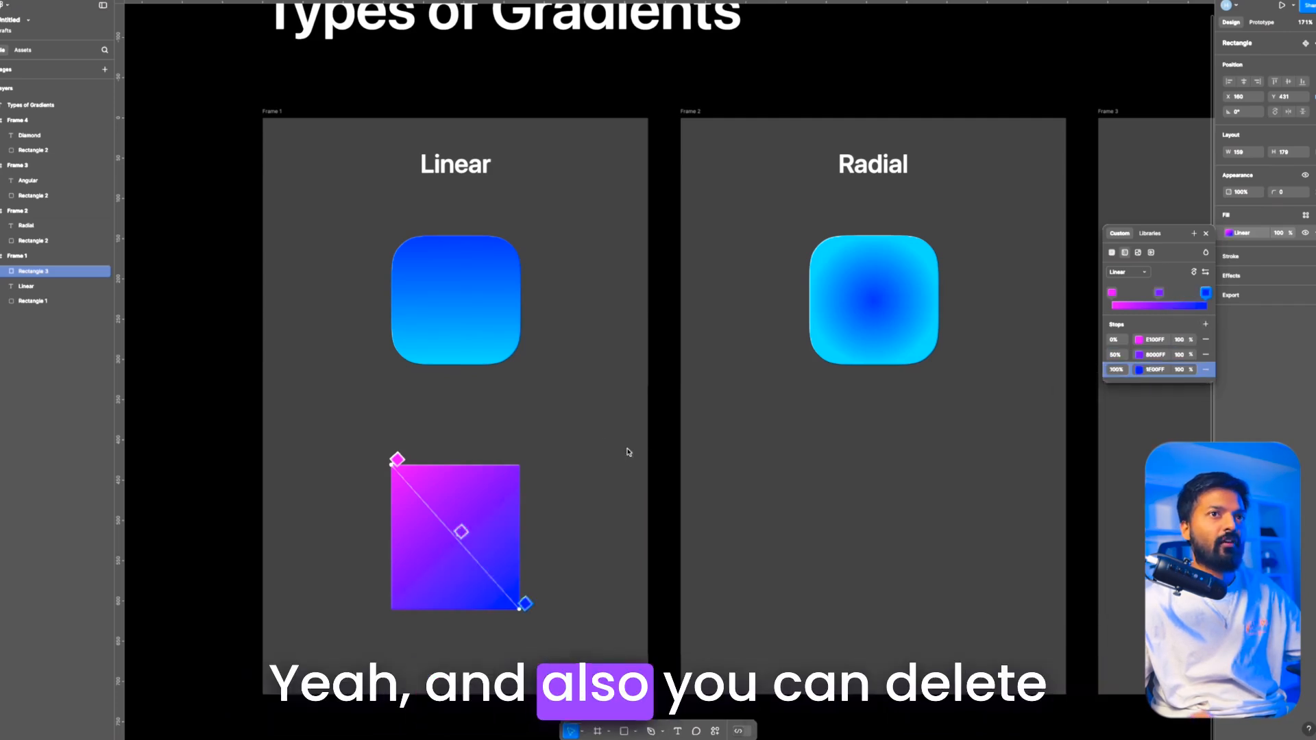
{"action": "key", "text": "Escape"}
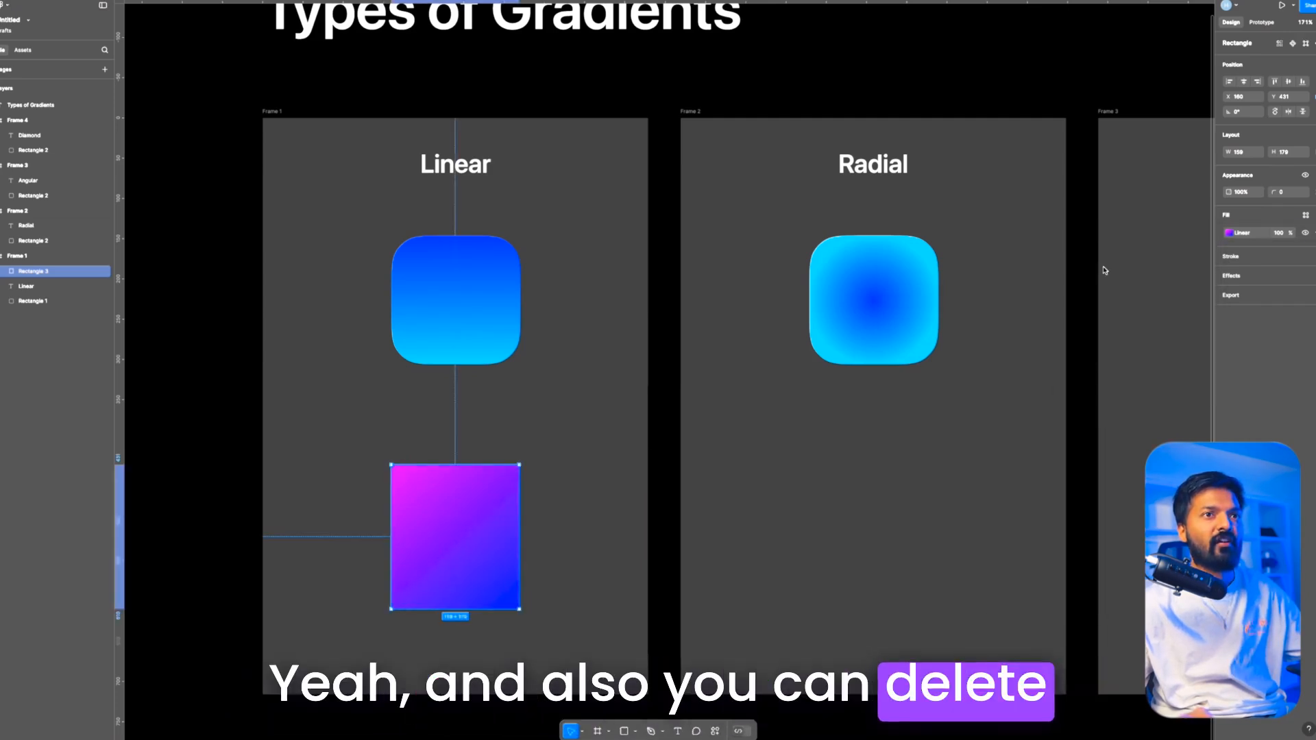
{"action": "left_click", "coordinate": [1228, 232]}
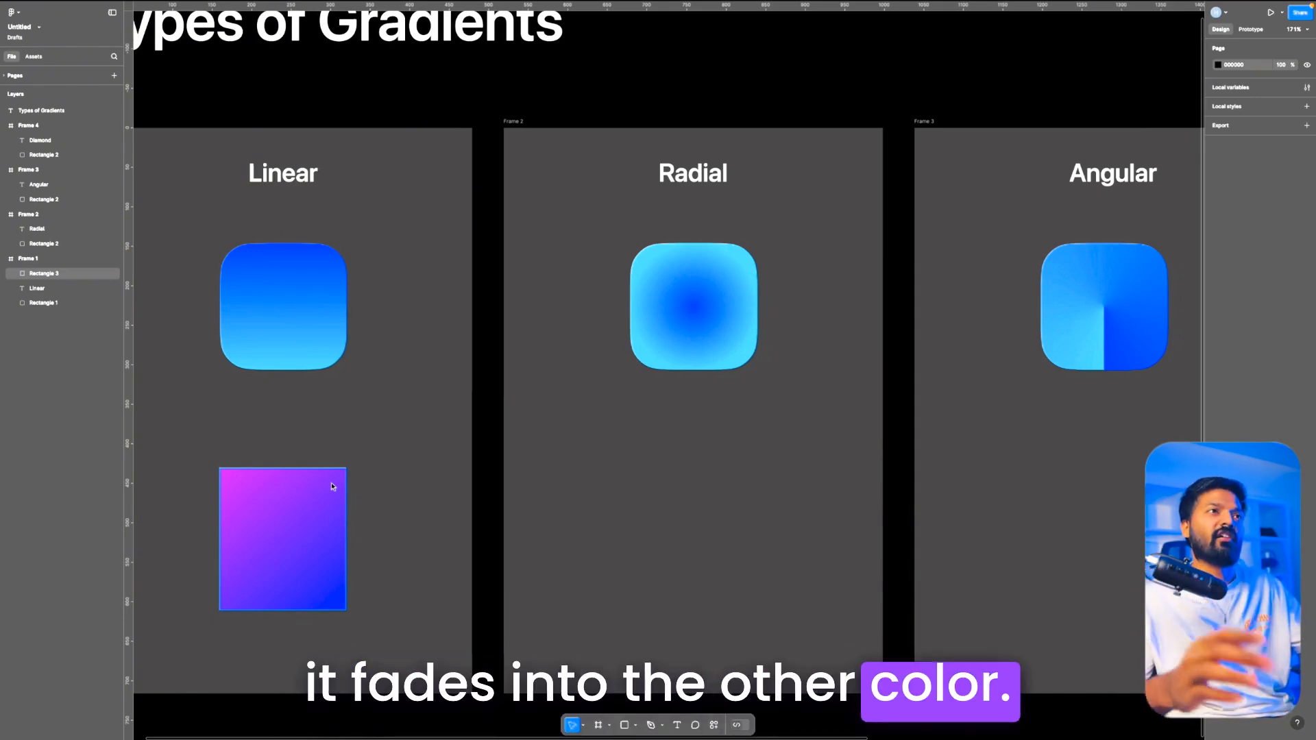
Step: Duplicate the gradient rectangle into the Radial frame and make its fill a radial gradient reaching slightly beyond the bottom-right corner
{"action": "left_click", "coordinate": [332, 487]}
{"action": "left_click_drag", "start_coordinate": [306, 514], "coordinate": [715, 525]}
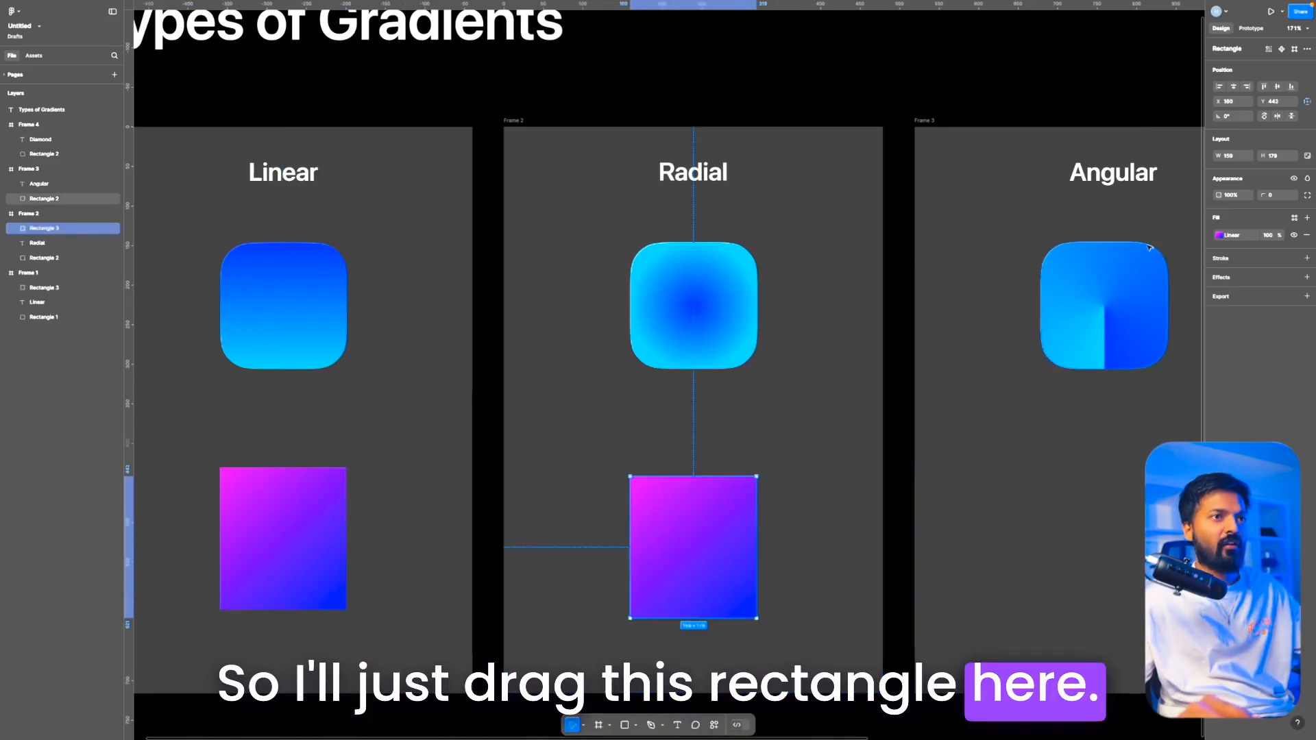
{"action": "left_click", "coordinate": [1220, 236]}
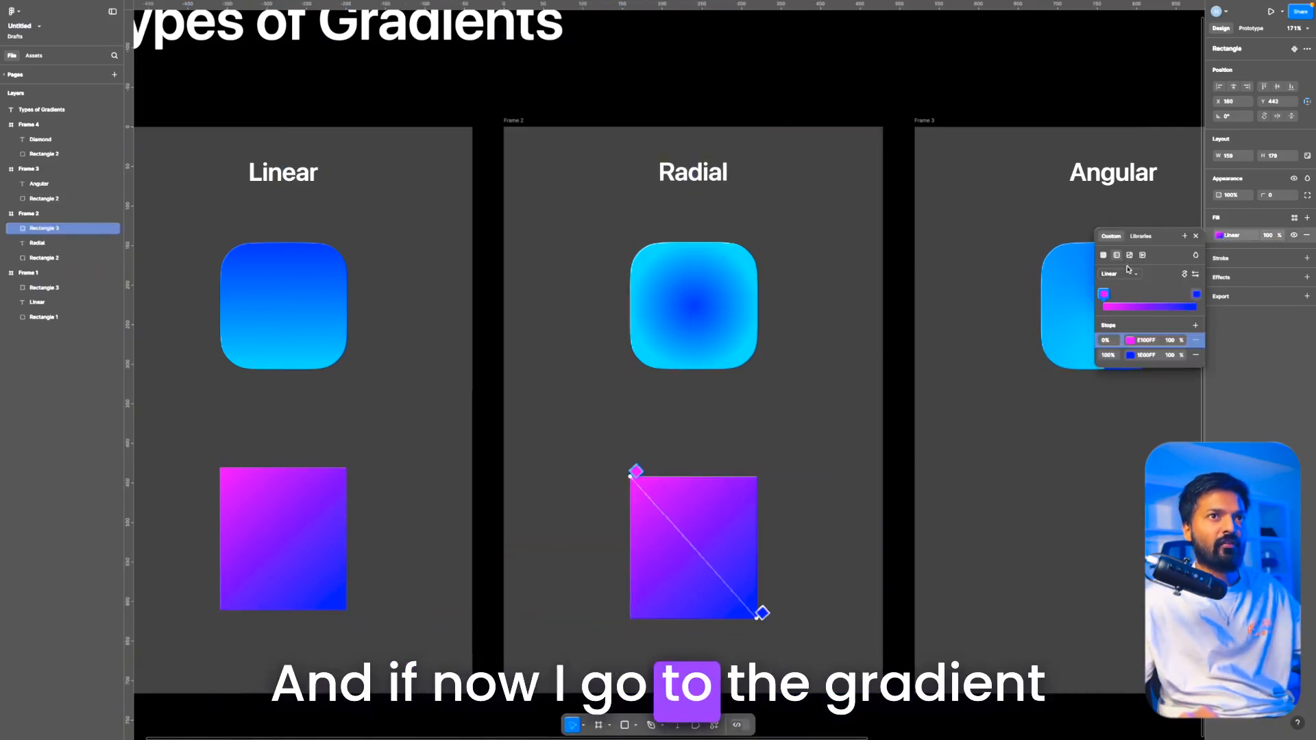
{"action": "left_click", "coordinate": [1120, 275]}
{"action": "left_click", "coordinate": [1114, 287]}
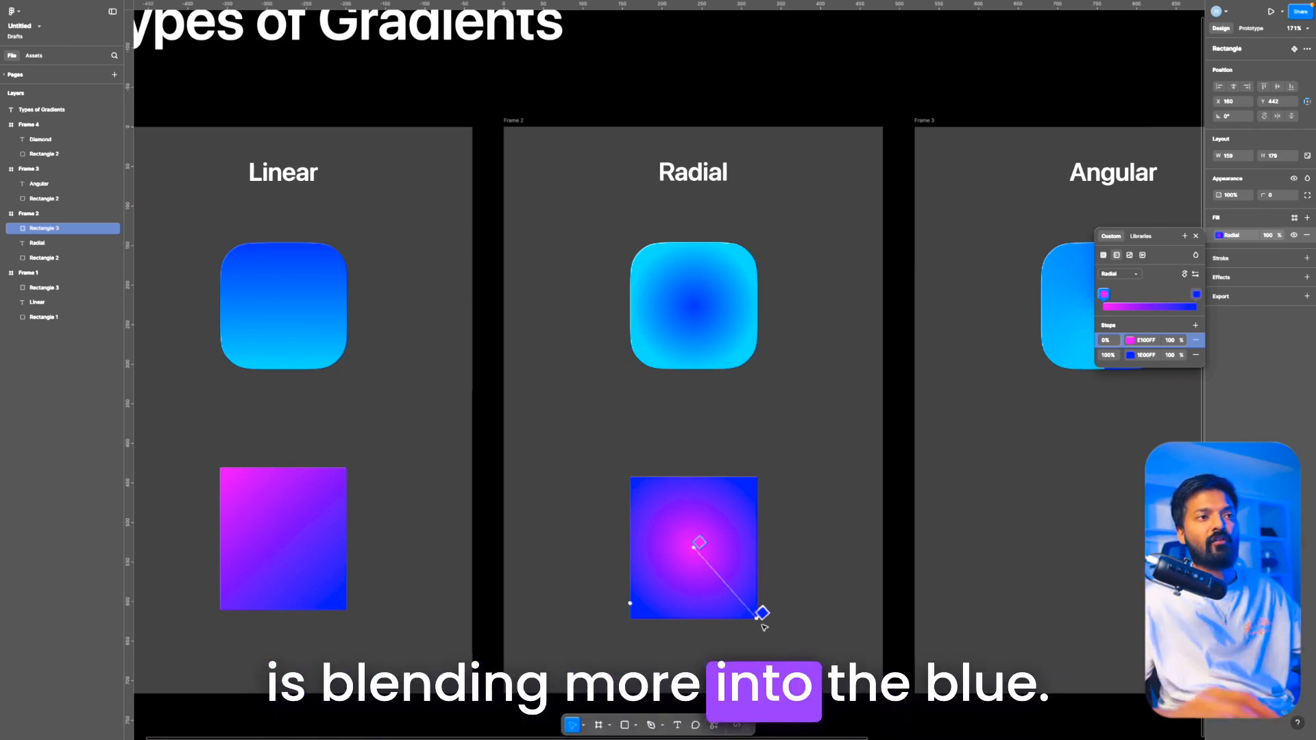
{"action": "mouse_move", "coordinate": [774, 630]}
{"action": "left_mouse_down"}
{"action": "mouse_move", "coordinate": [789, 693]}
{"action": "mouse_move", "coordinate": [772, 618]}
{"action": "left_mouse_up"}
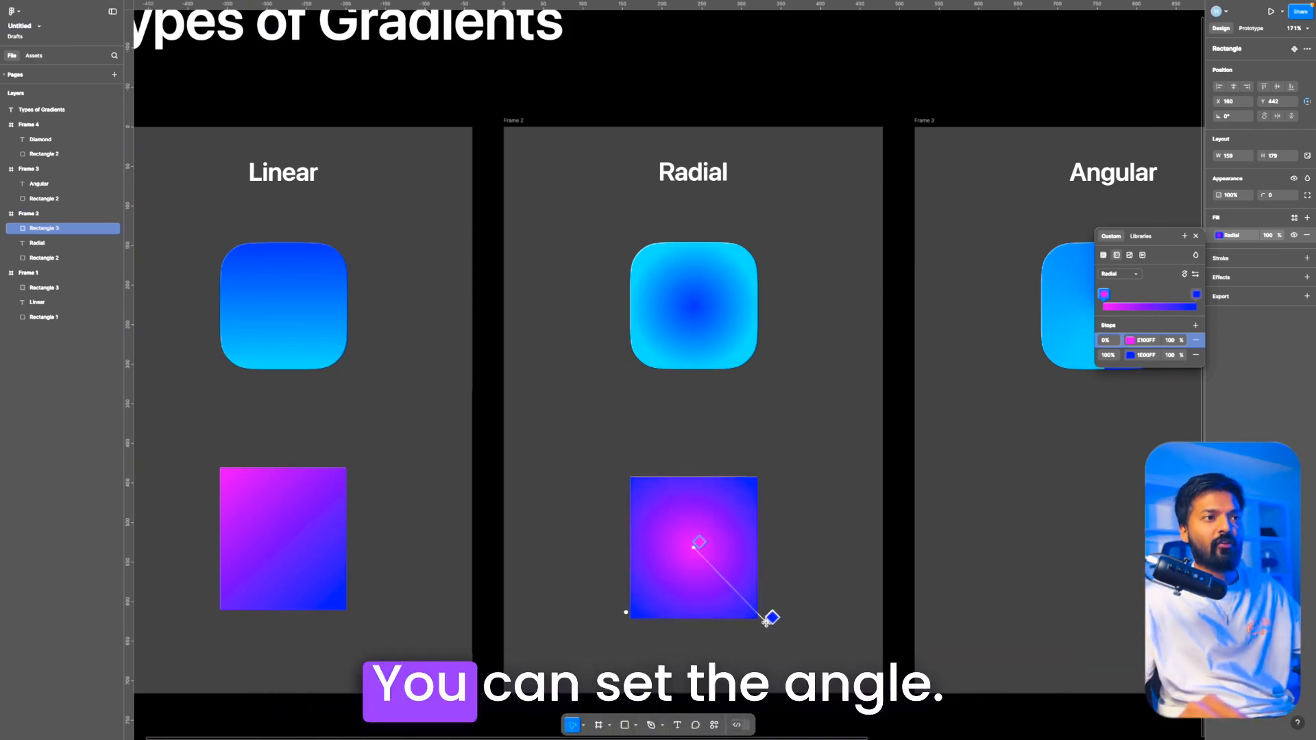
Step: Try adding stops at 50% and 75% to the radial gradient, with the 75% stop coloured black
{"action": "left_click", "coordinate": [1196, 324]}
{"action": "left_click", "coordinate": [1196, 324]}
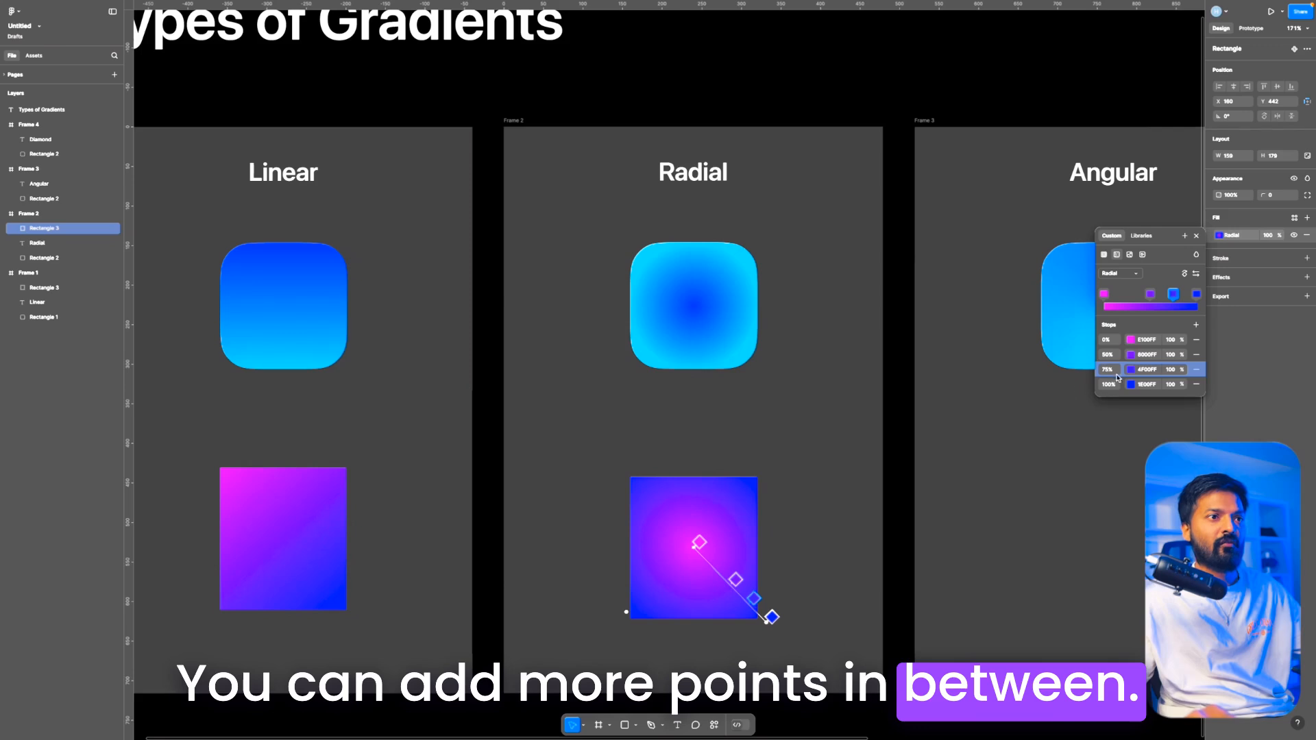
{"action": "left_click", "coordinate": [1131, 370]}
{"action": "left_click_drag", "start_coordinate": [1015, 401], "coordinate": [984, 492]}
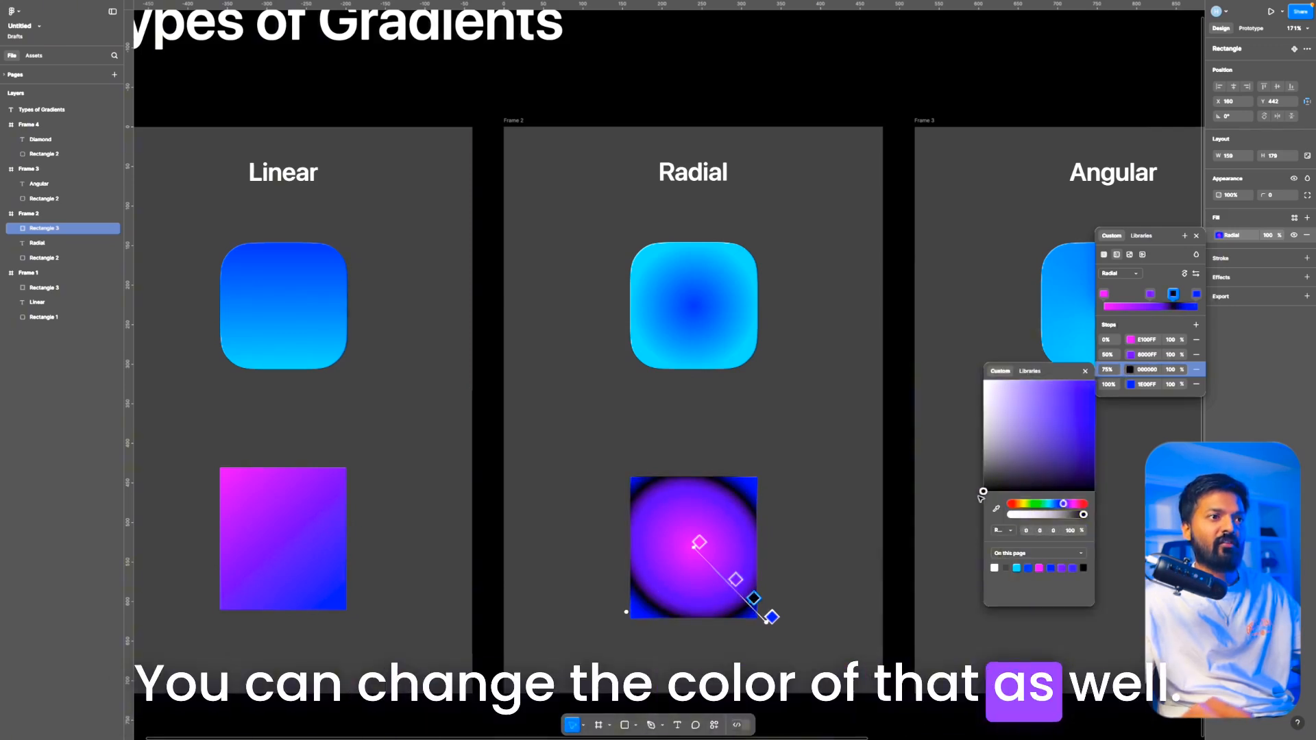
{"action": "key", "text": "Escape"}
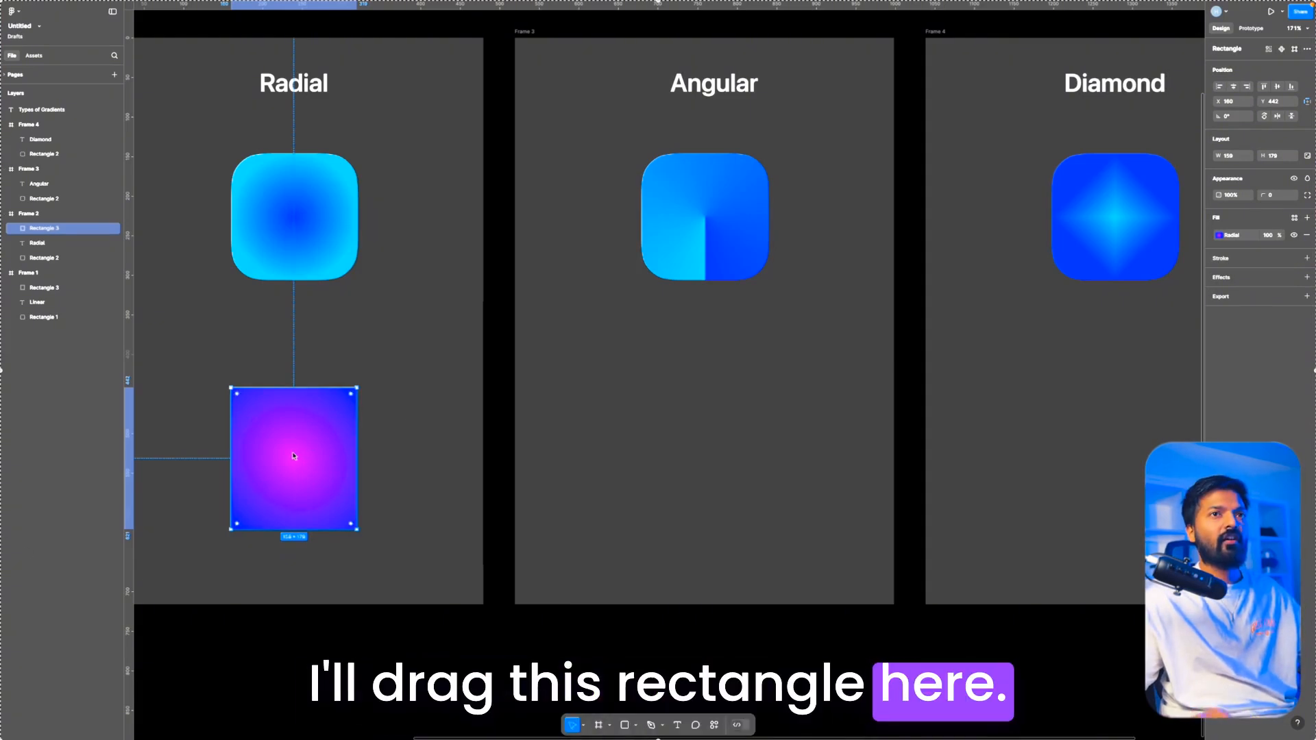
Step: Duplicate the gradient rectangle from the Radial frame into the Angular frame and make its fill an angular gradient
{"action": "left_click_drag", "start_coordinate": [294, 456], "coordinate": [705, 455]}
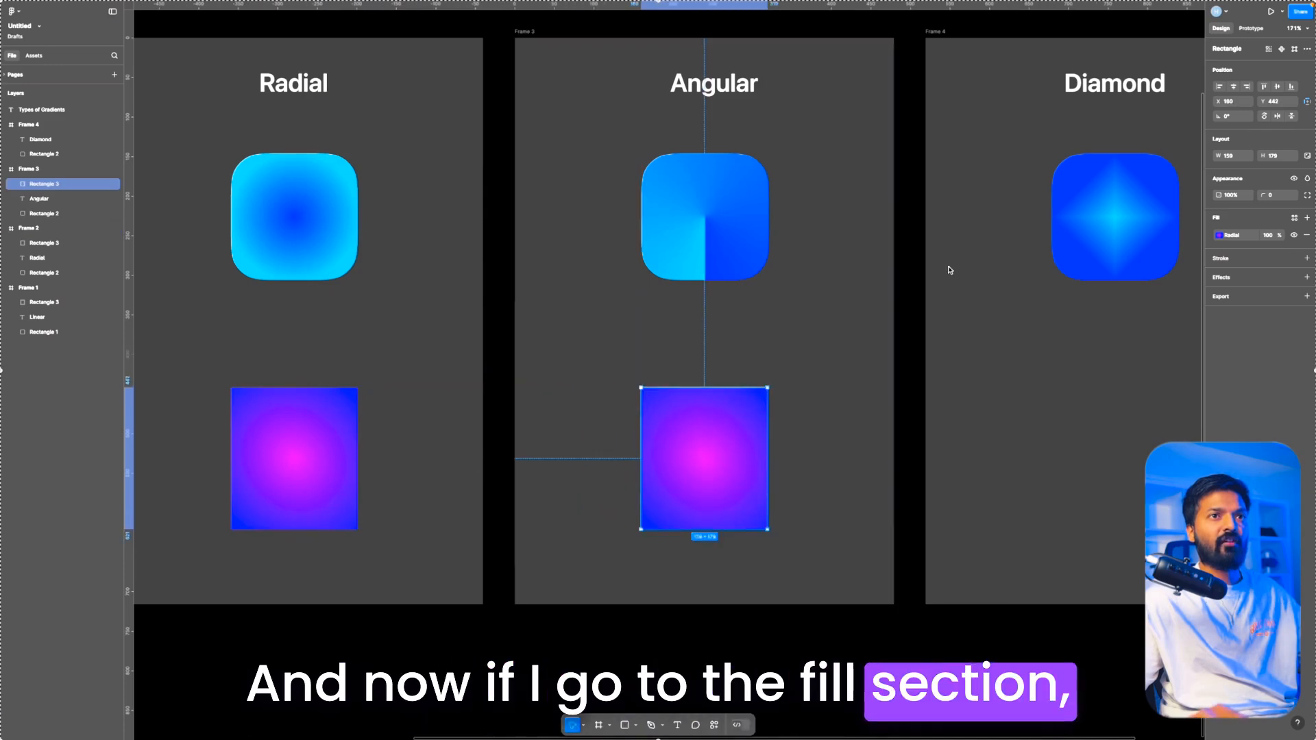
{"action": "left_click", "coordinate": [1219, 236]}
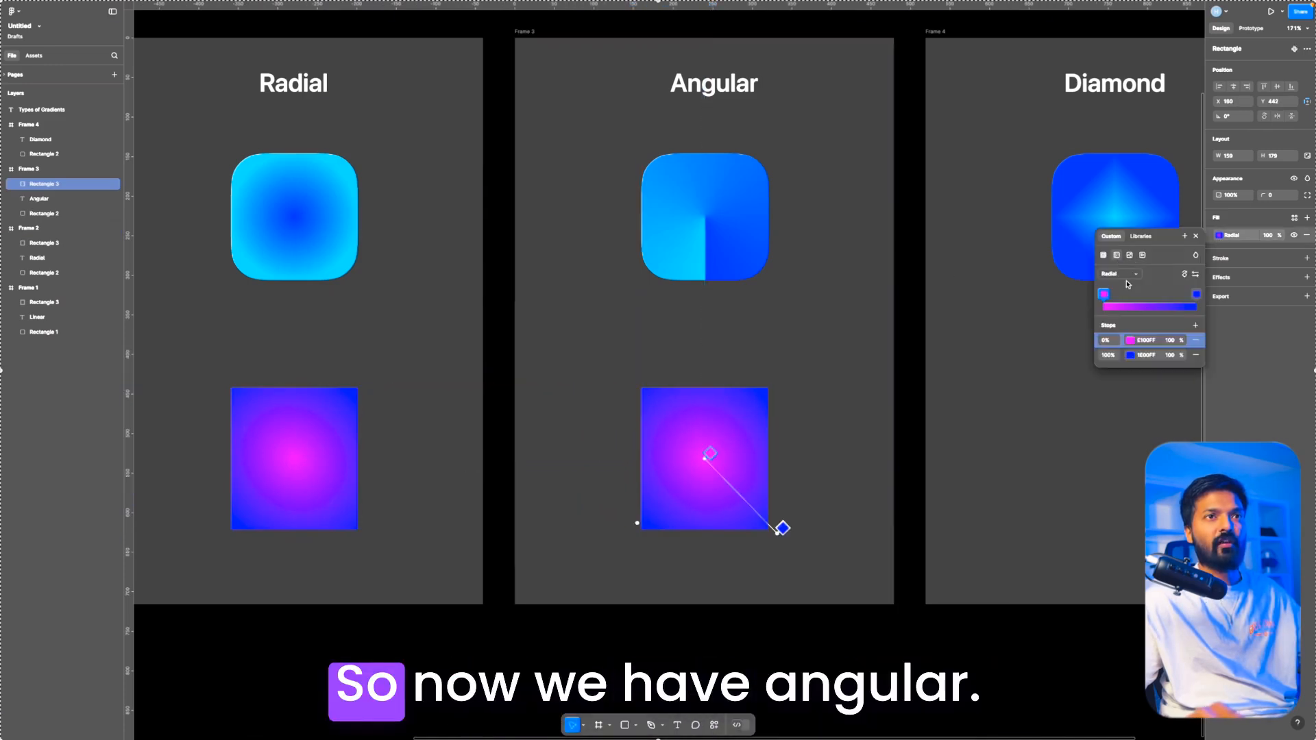
{"action": "left_click", "coordinate": [1123, 274]}
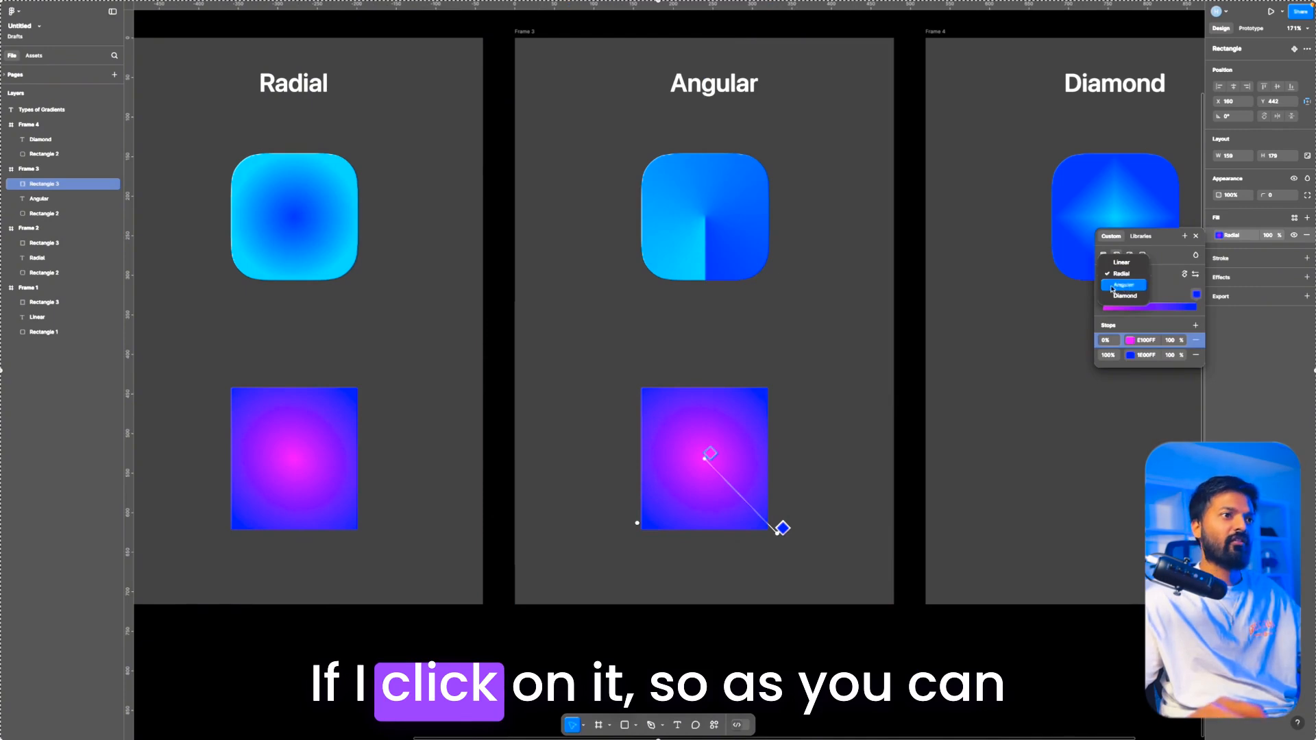
{"action": "left_click", "coordinate": [1131, 289]}
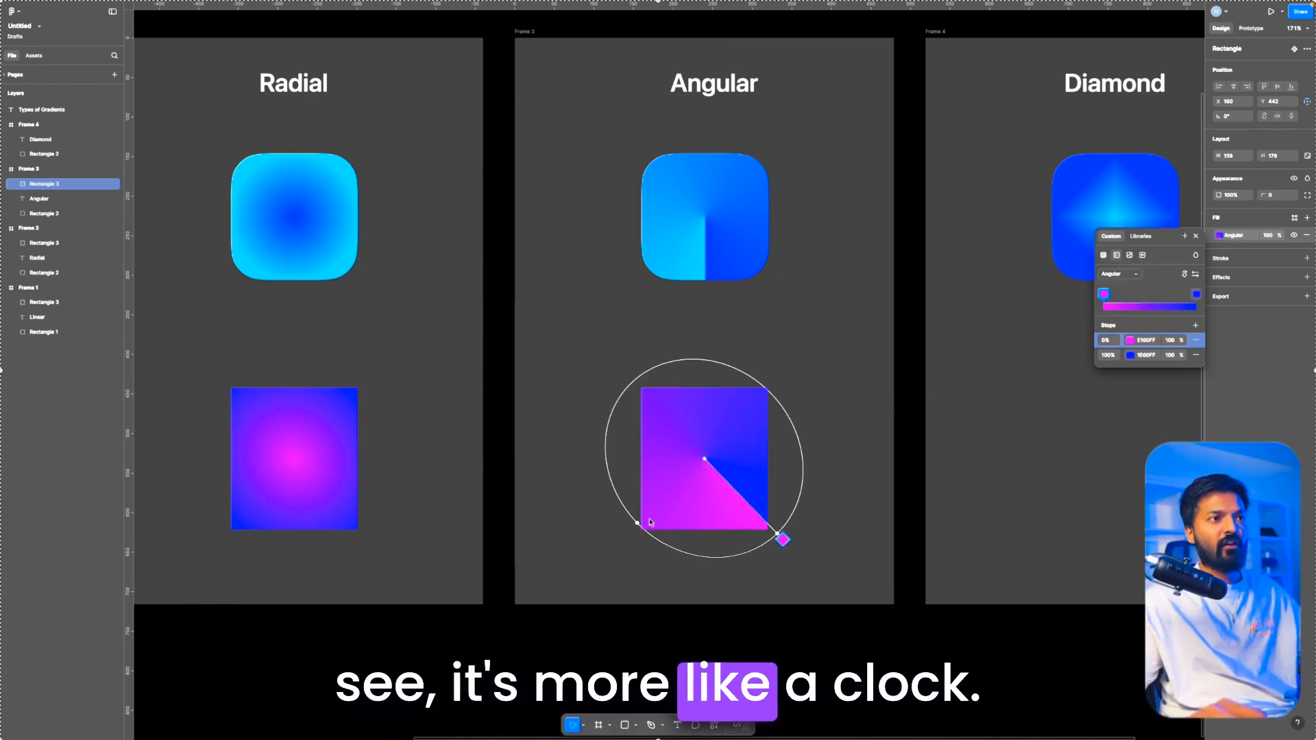
Step: Rotate the angular gradient so it starts almost straight below the rectangle's centre, and add stops at 50% and 75%
{"action": "left_click_drag", "start_coordinate": [745, 552], "coordinate": [698, 587]}
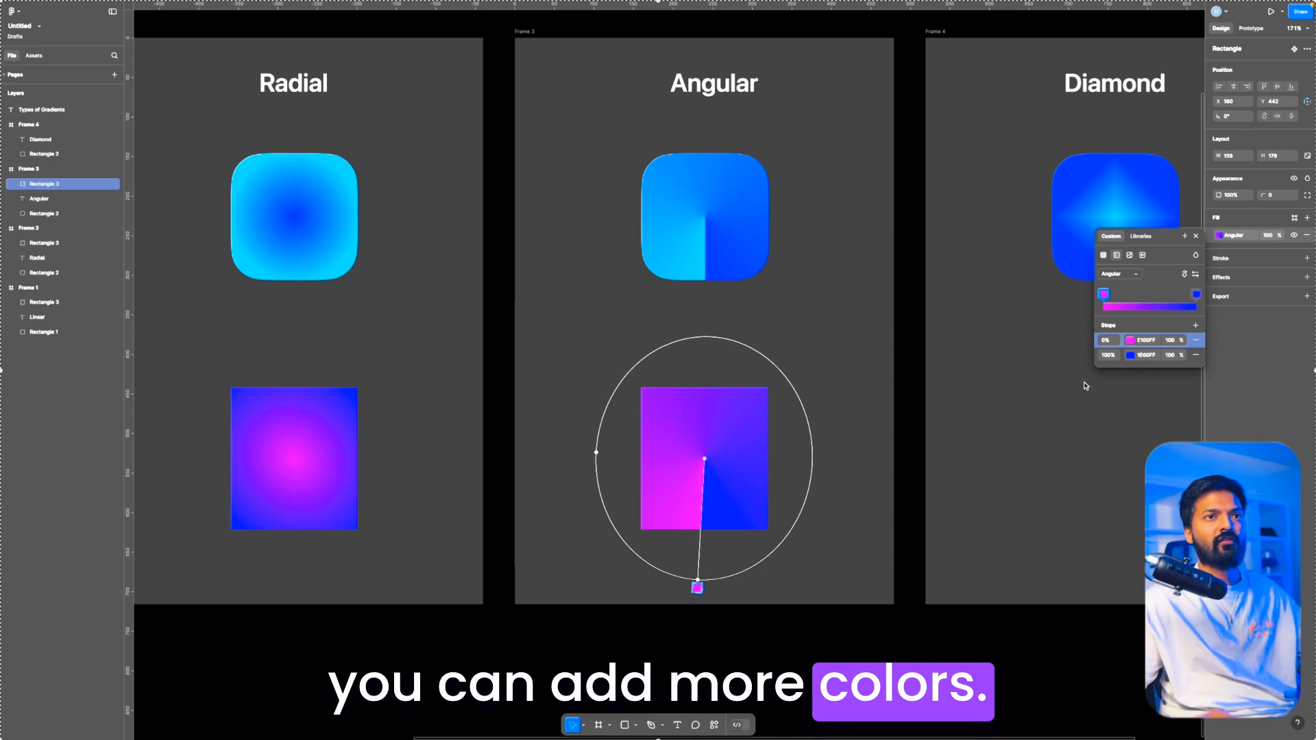
{"action": "left_click", "coordinate": [1196, 325]}
{"action": "left_click", "coordinate": [1196, 325]}
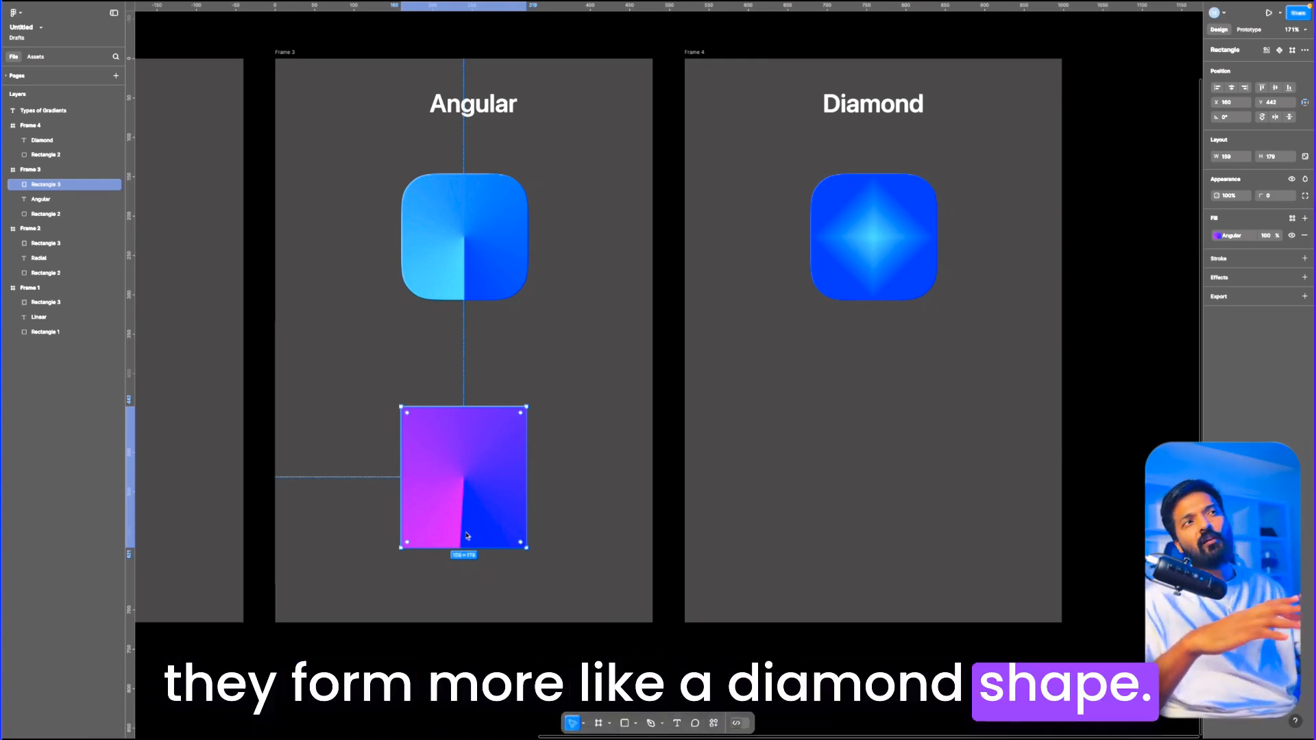
Step: Duplicate the angular gradient rectangle into the Diamond frame and make its fill a diamond gradient
{"action": "left_click_drag", "start_coordinate": [479, 499], "coordinate": [894, 498]}
{"action": "scroll", "coordinate": [893, 498], "scroll_direction": "right", "scroll_amount": 2}
{"action": "left_click", "coordinate": [1220, 235]}
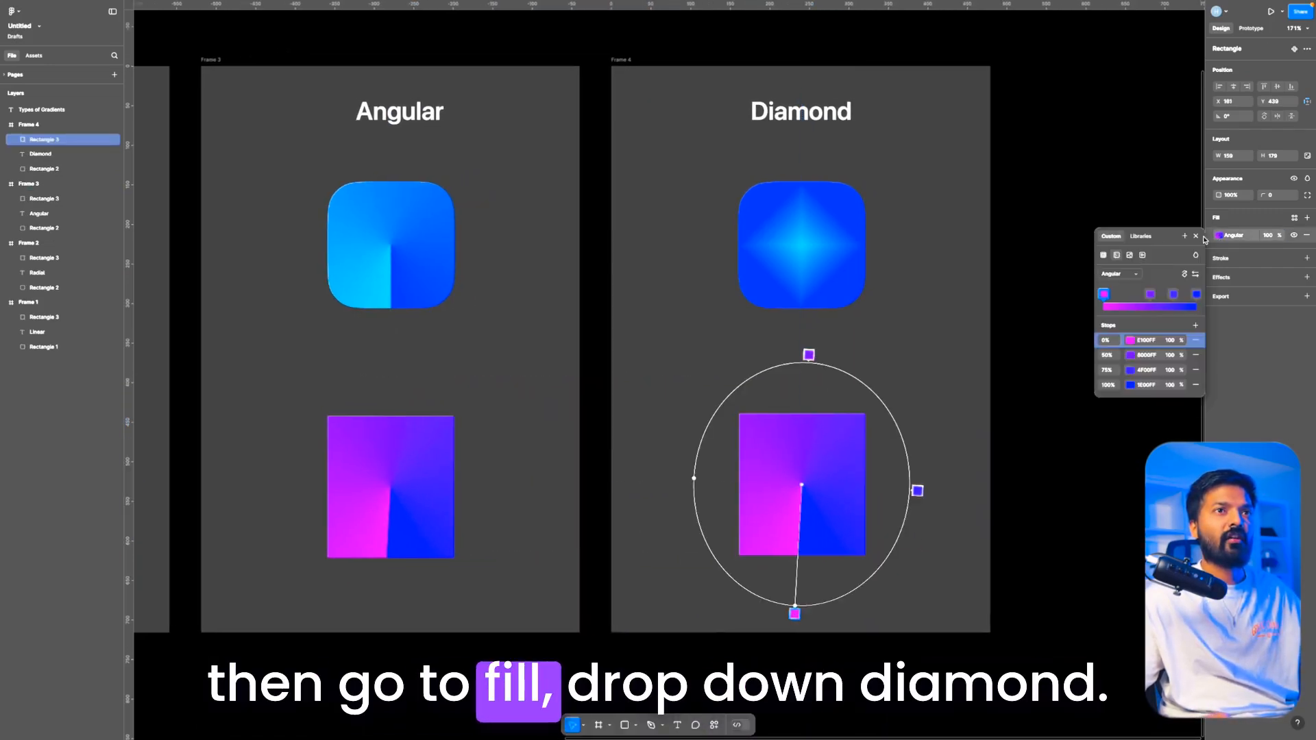
{"action": "left_click", "coordinate": [1120, 274]}
{"action": "left_click", "coordinate": [1119, 289]}
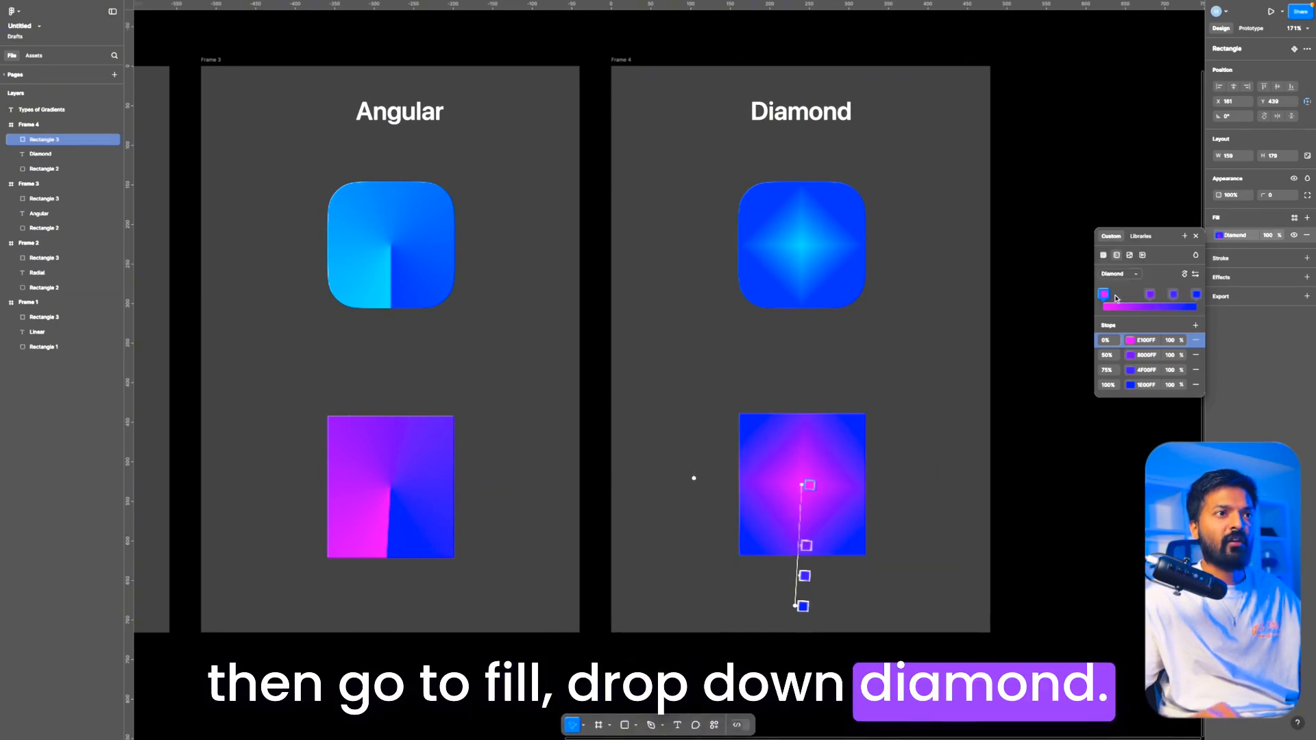
Step: Remove the 50% and 75% stops from the diamond gradient and add them back
{"action": "scroll", "coordinate": [846, 466], "scroll_direction": "up", "scroll_amount": 2}
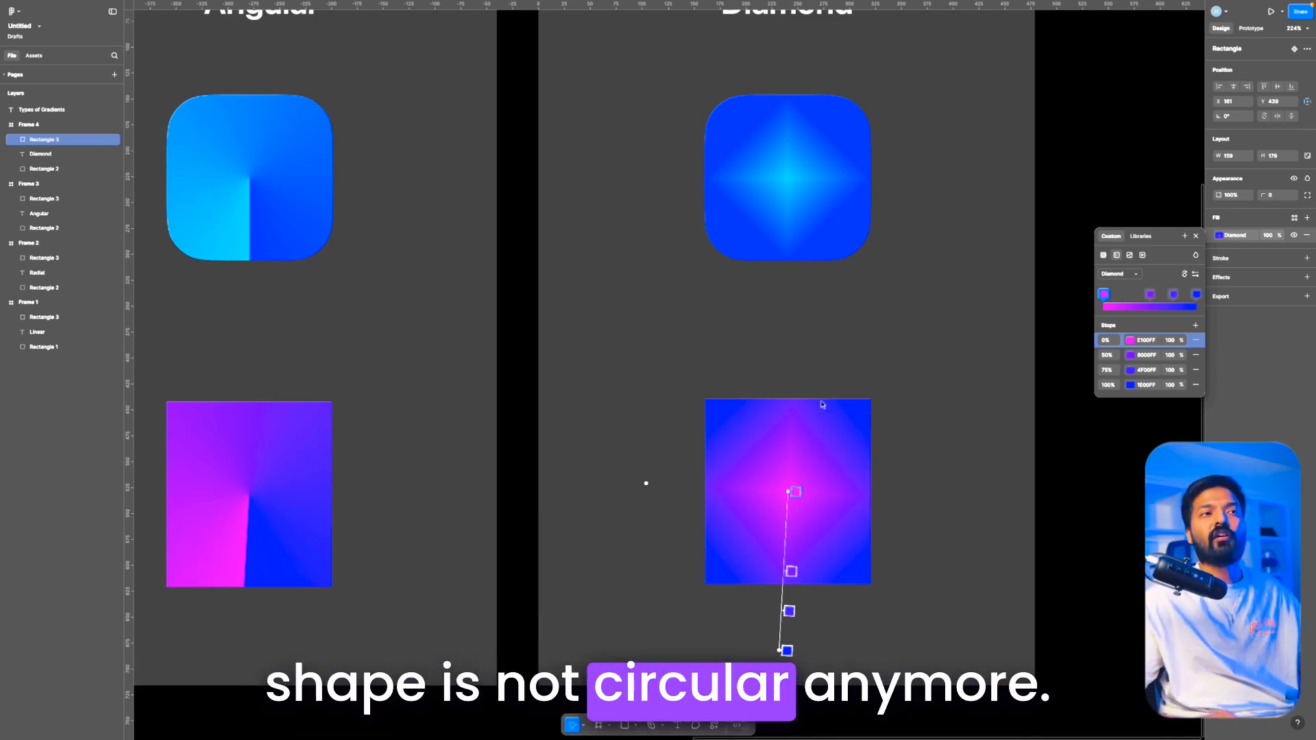
{"action": "left_click", "coordinate": [1195, 355]}
{"action": "left_click", "coordinate": [1195, 355]}
{"action": "left_click", "coordinate": [1195, 327]}
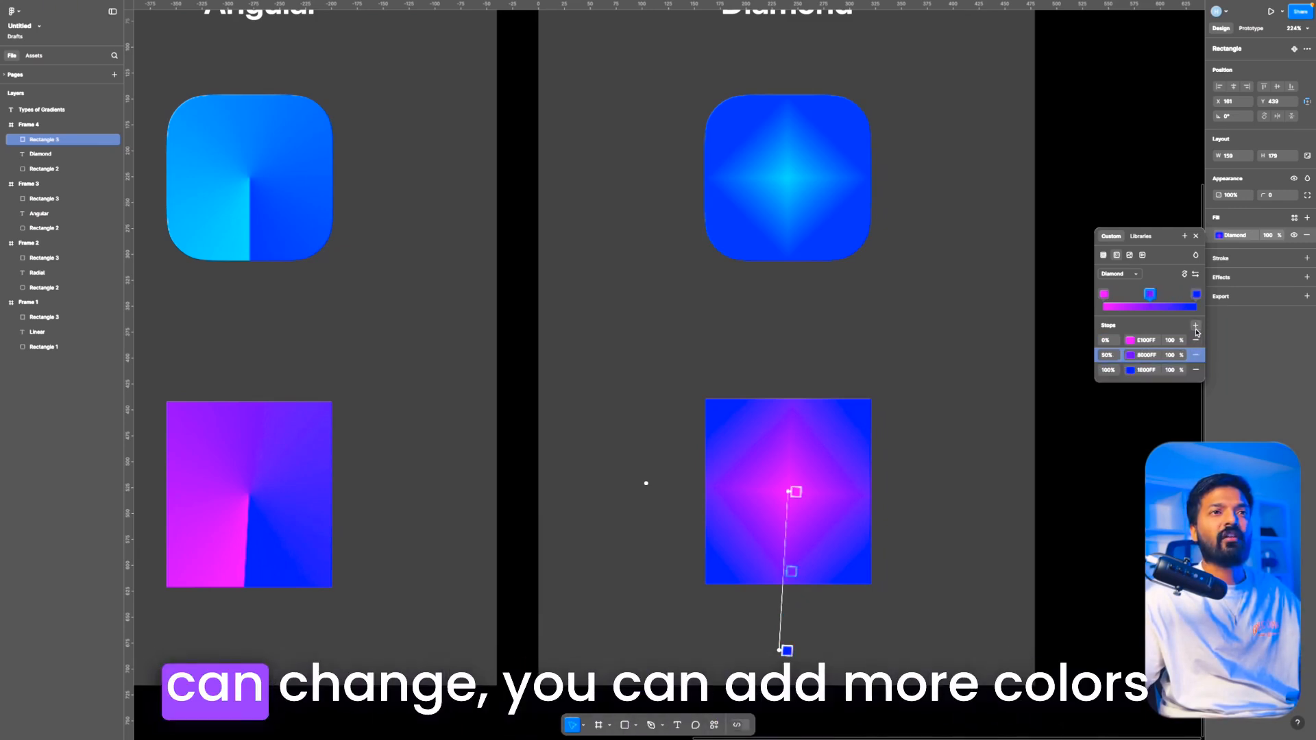
{"action": "left_click", "coordinate": [1195, 329]}
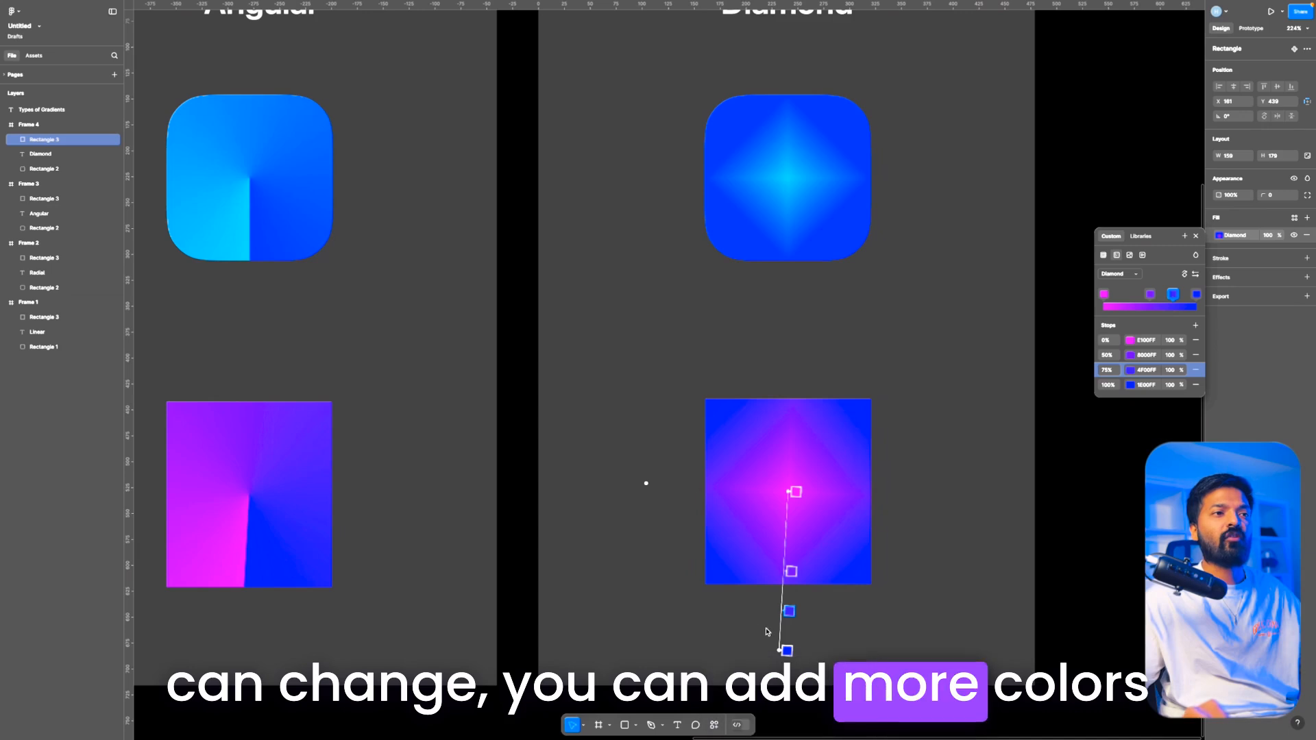
Step: Redirect the diamond gradient's axis toward the rectangle's upper-right corner, ending just beyond its right edge
{"action": "left_click_drag", "start_coordinate": [787, 651], "coordinate": [928, 405]}
{"action": "scroll", "coordinate": [779, 206], "scroll_direction": "down", "scroll_amount": 10}
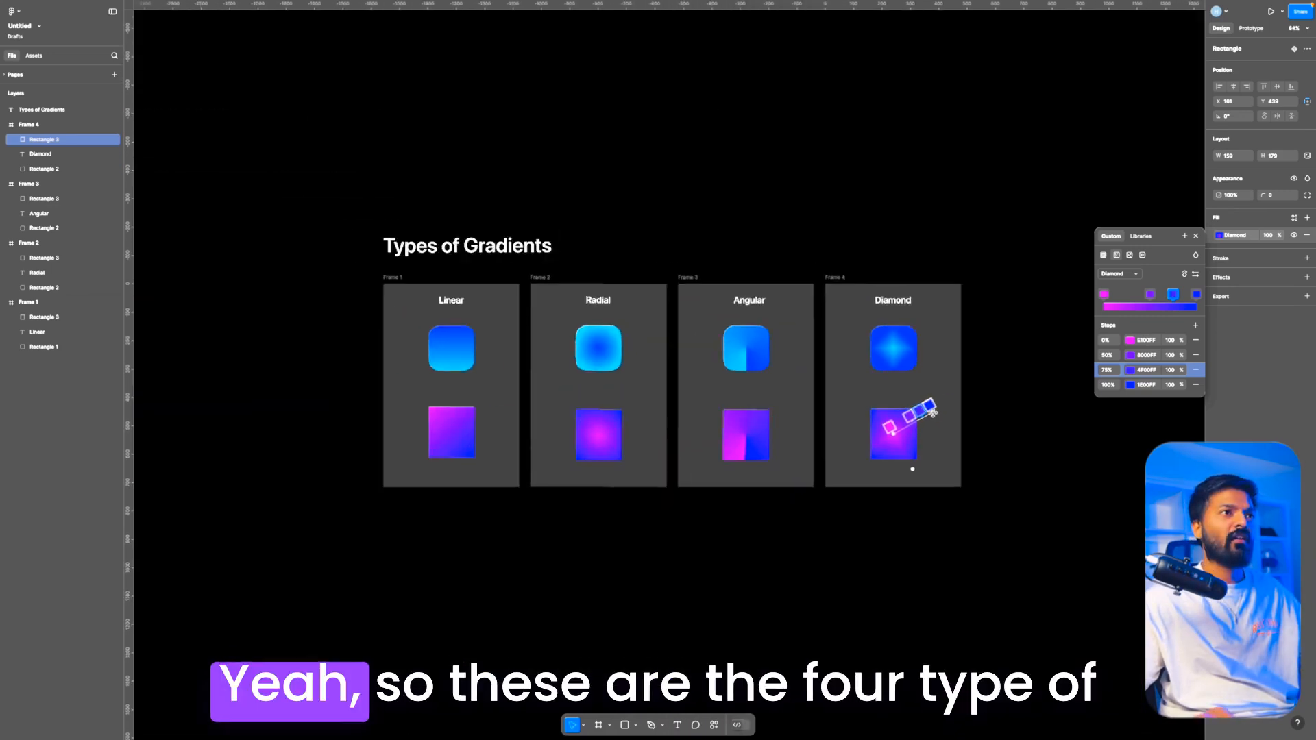
{"action": "scroll", "coordinate": [778, 206], "scroll_direction": "up", "scroll_amount": 5}
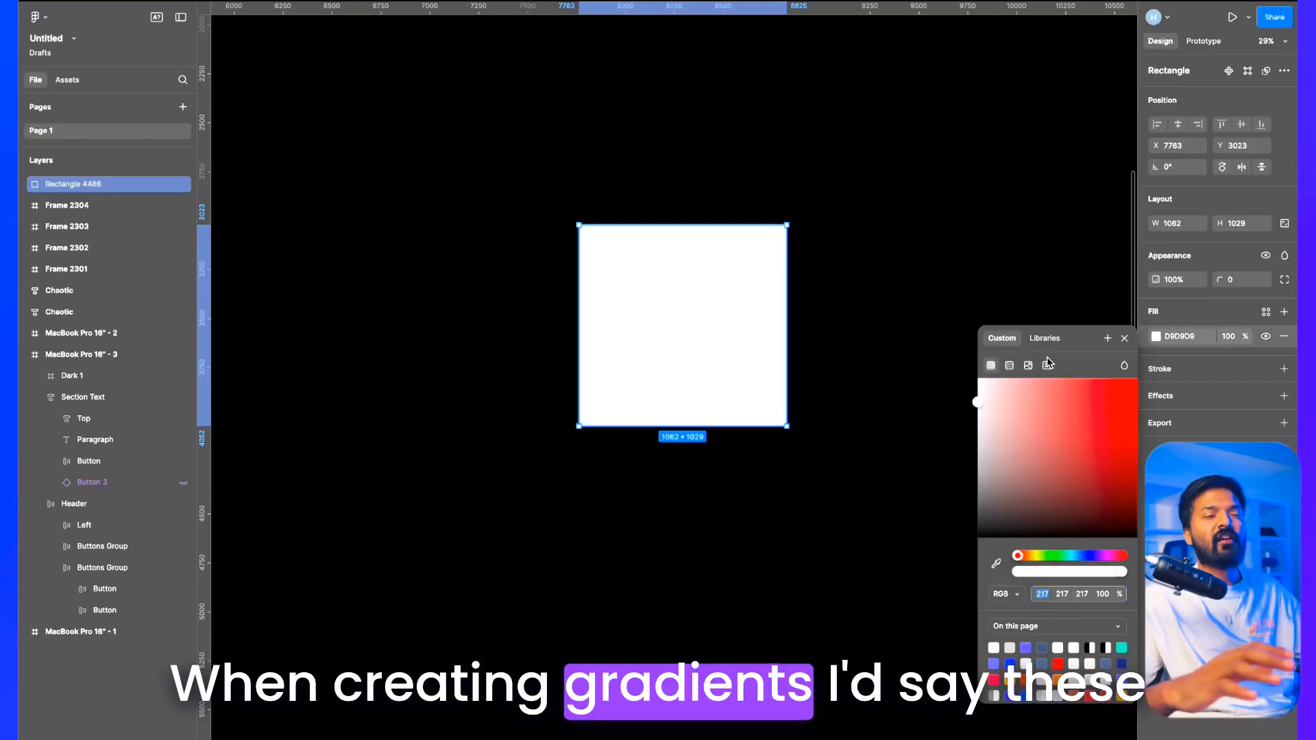
Step: Change the white rectangle's solid fill to a linear gradient and colour its 0% stop yellow, FBFF00
{"action": "left_click", "coordinate": [1010, 366]}
{"action": "left_click", "coordinate": [1028, 487]}
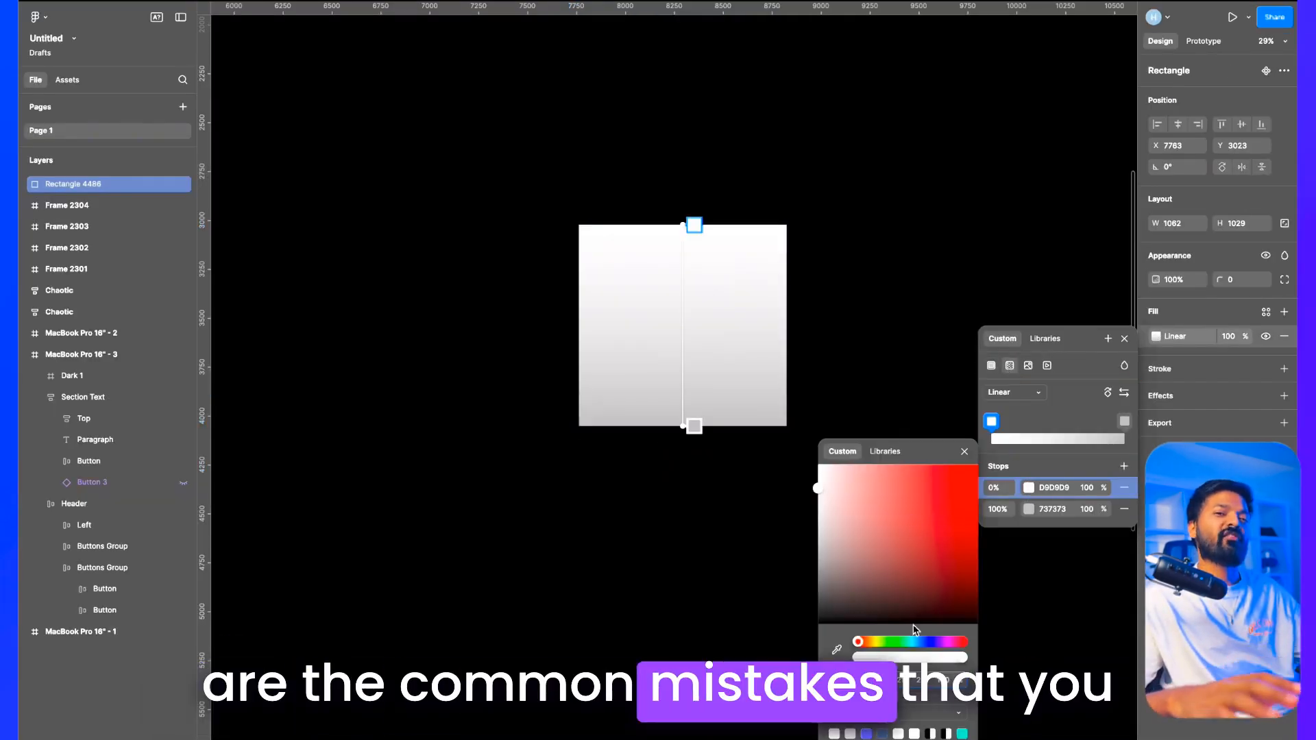
{"action": "left_click_drag", "start_coordinate": [915, 554], "coordinate": [978, 464]}
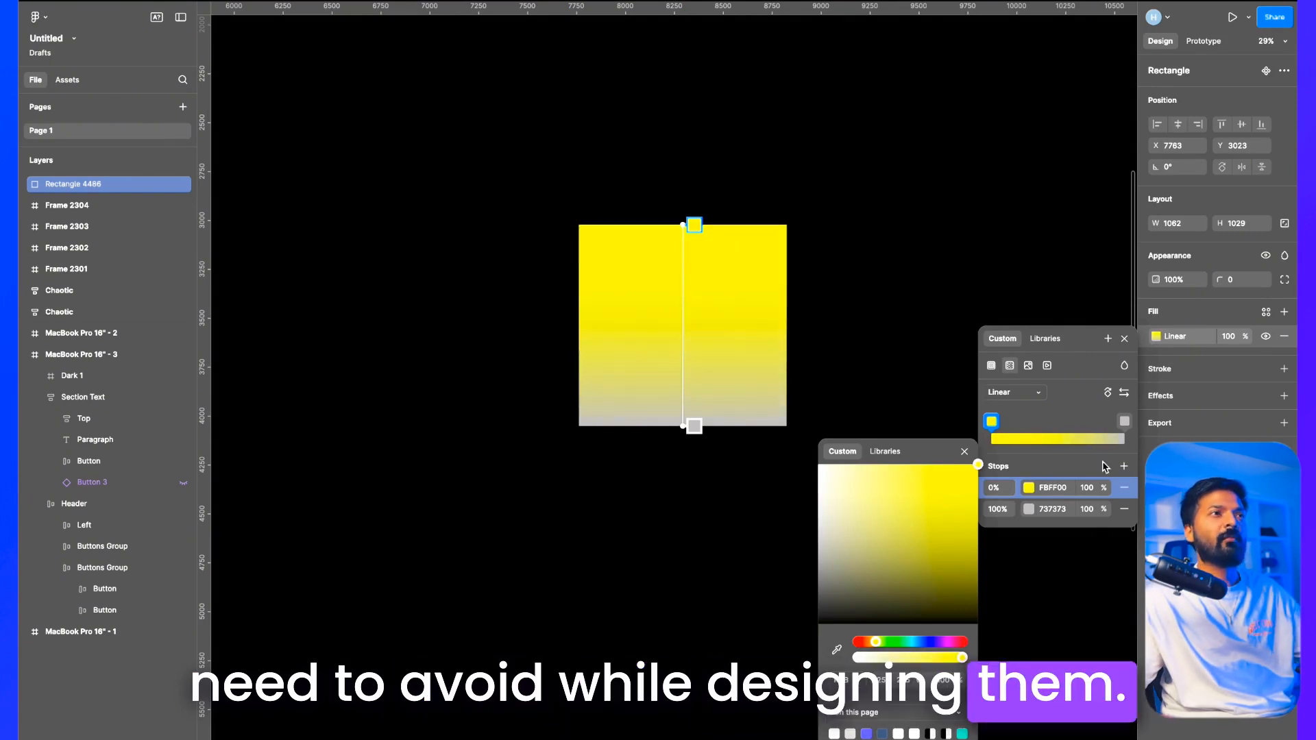
{"action": "left_click", "coordinate": [1028, 510]}
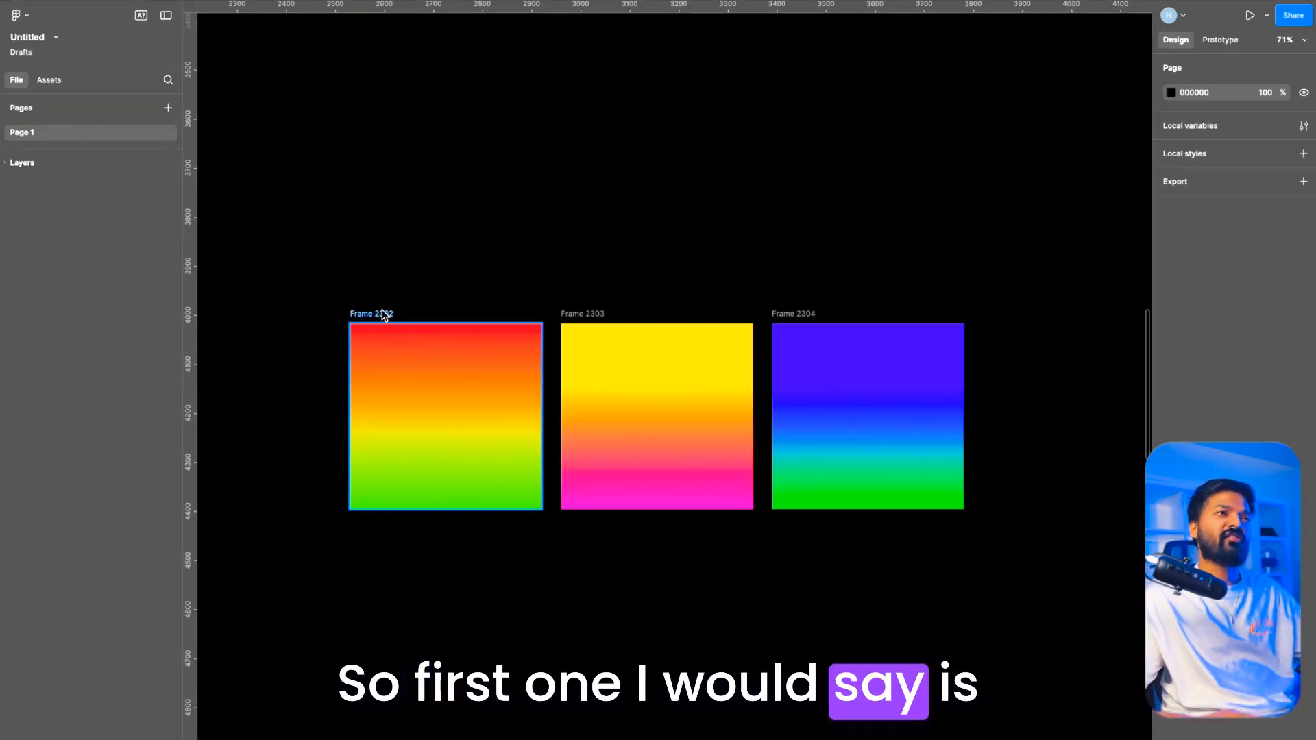
Step: Inspect the red-to-green, yellow-to-magenta and violet-to-green gradient frames as examples of clashing colours
{"action": "left_click", "coordinate": [381, 313]}
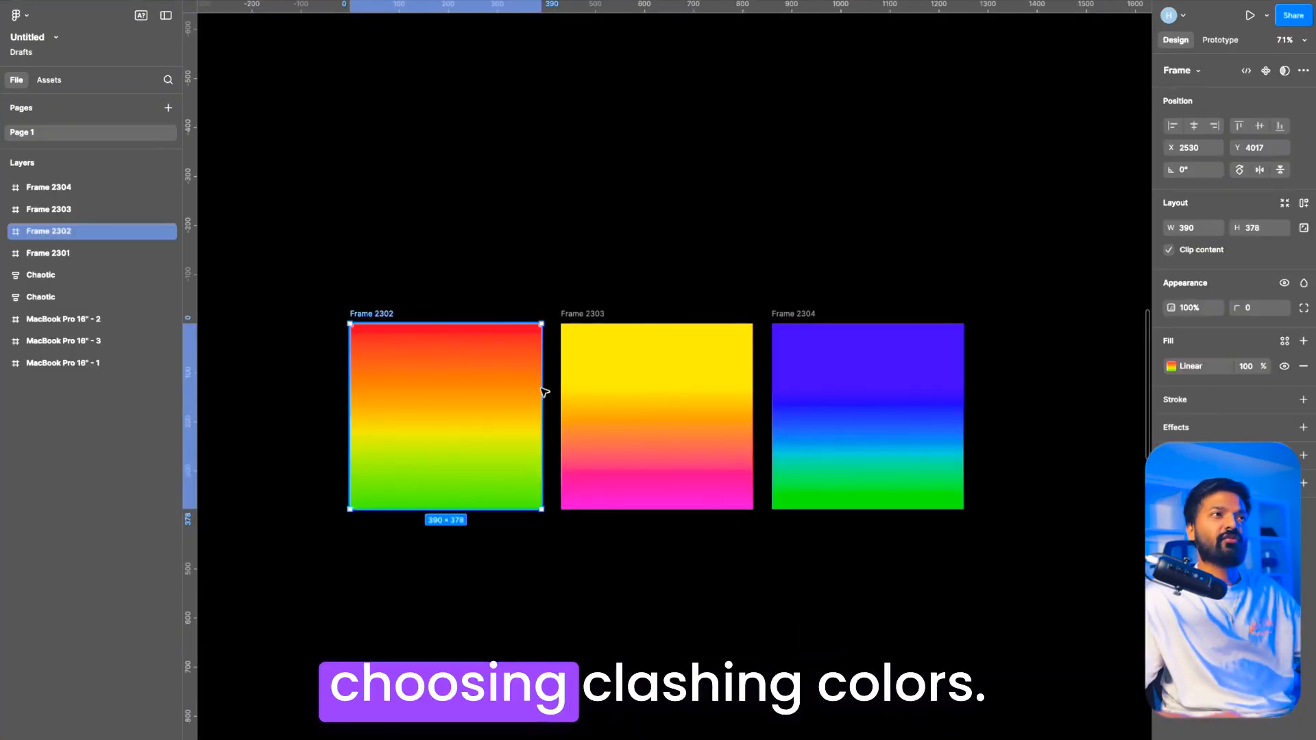
{"action": "left_click", "coordinate": [630, 325]}
{"action": "left_click", "coordinate": [806, 347]}
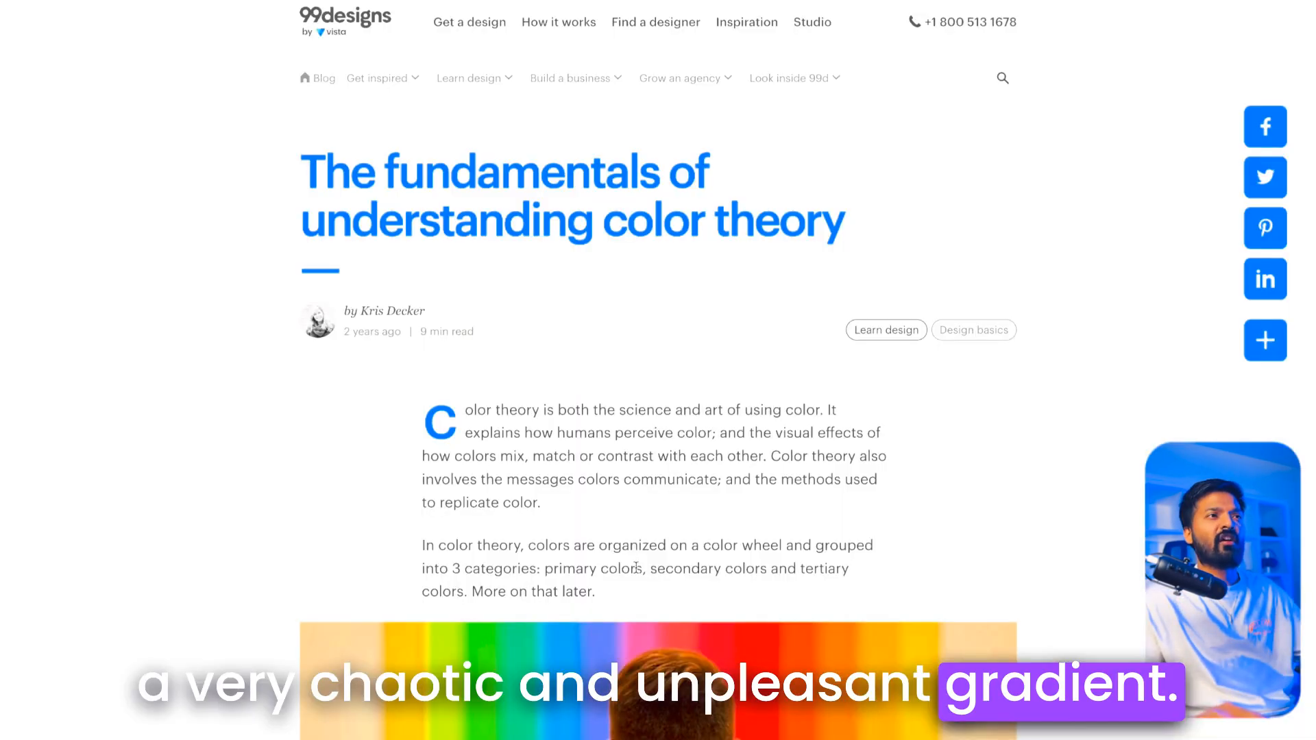
Step: Switch to the colour theory web article and examine its complementary, analogous and triadic color schemes
{"action": "scroll", "coordinate": [635, 567], "scroll_direction": "down", "scroll_amount": 15}
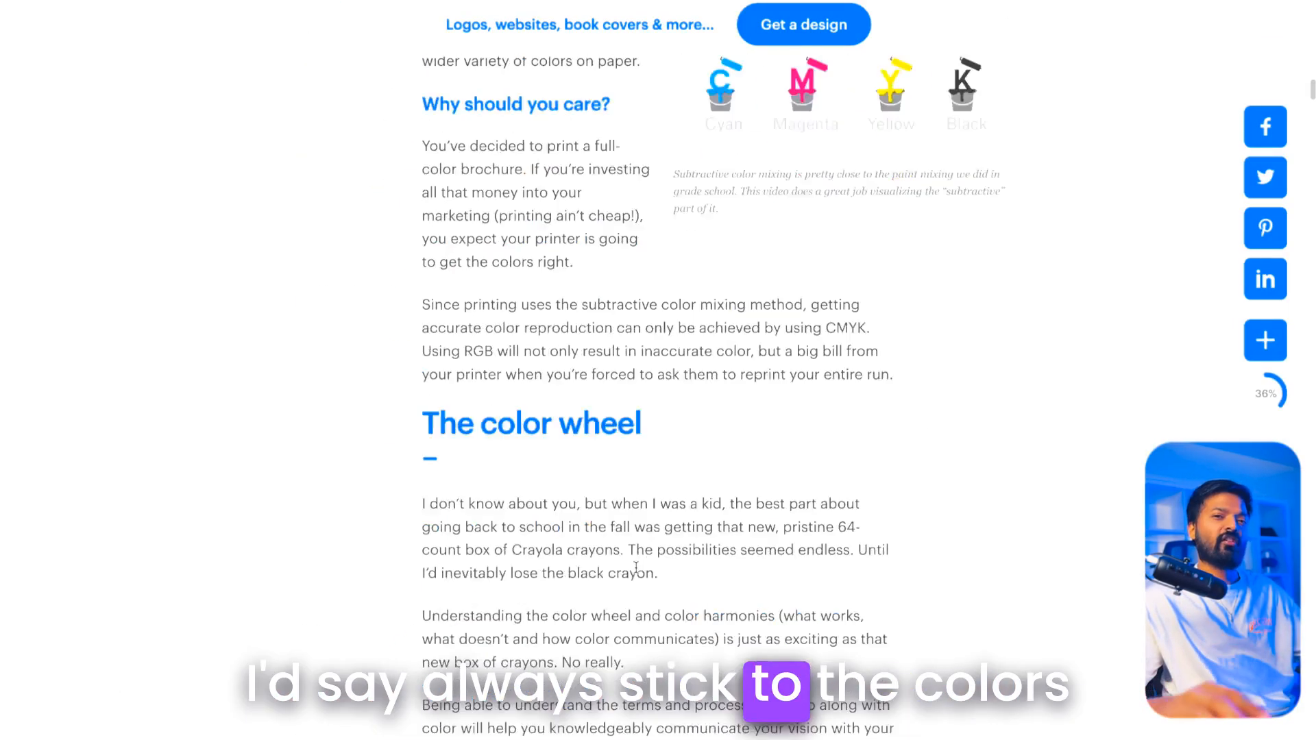
{"action": "scroll", "coordinate": [635, 566], "scroll_direction": "down", "scroll_amount": 20}
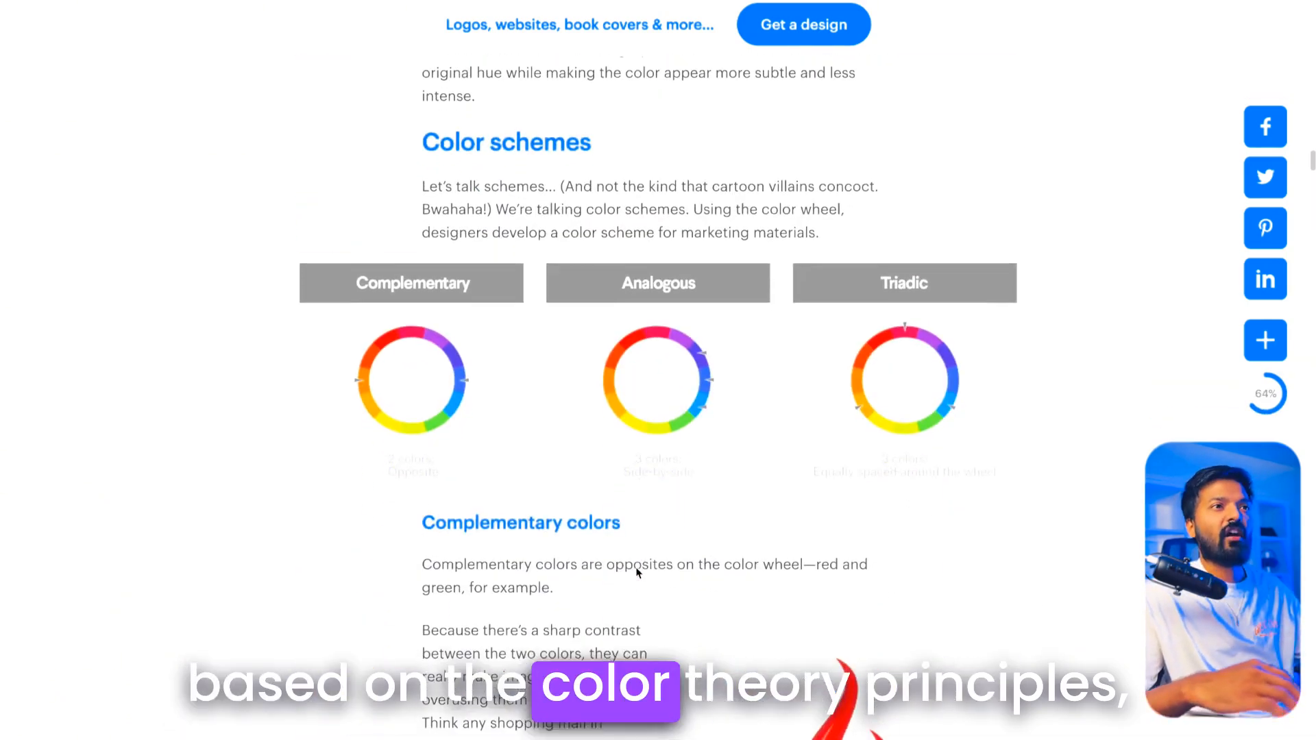
{"action": "scroll", "coordinate": [638, 573], "scroll_direction": "down", "scroll_amount": 1}
{"action": "scroll", "coordinate": [638, 573], "scroll_direction": "up", "scroll_amount": 1}
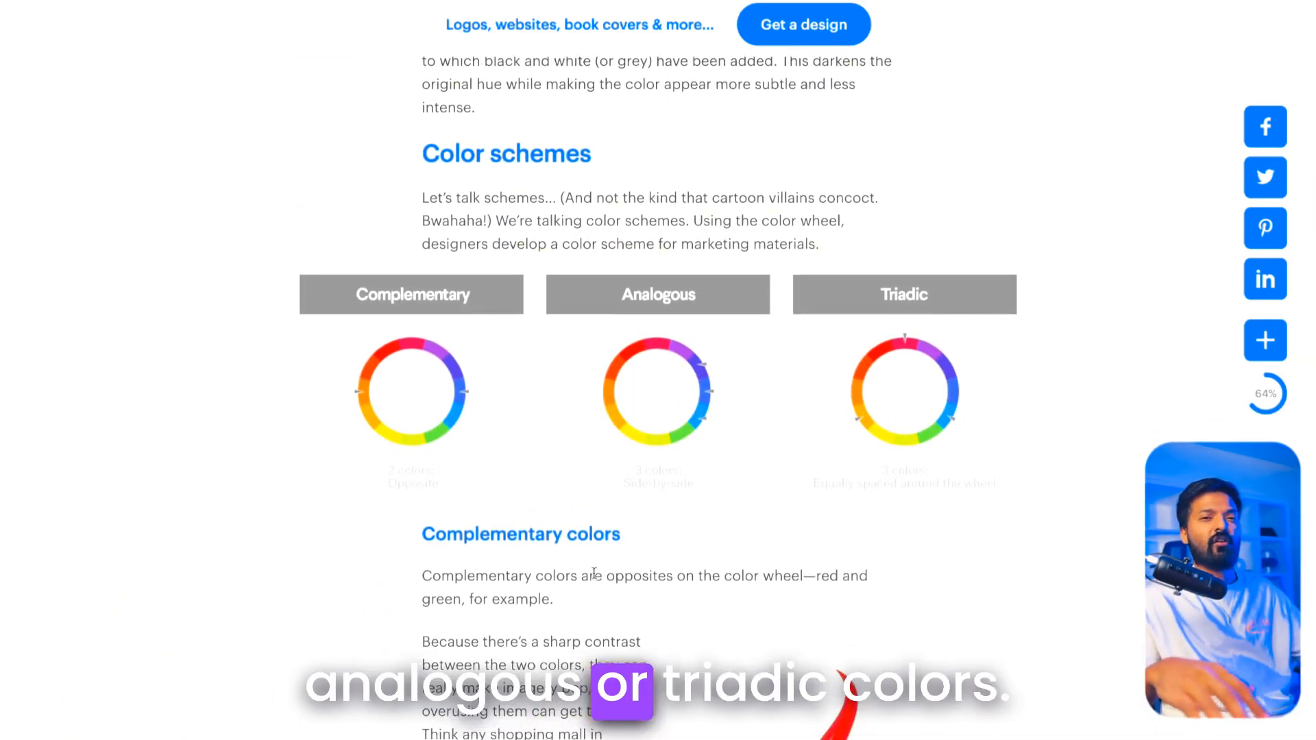
{"action": "scroll", "coordinate": [594, 573], "scroll_direction": "down", "scroll_amount": 4}
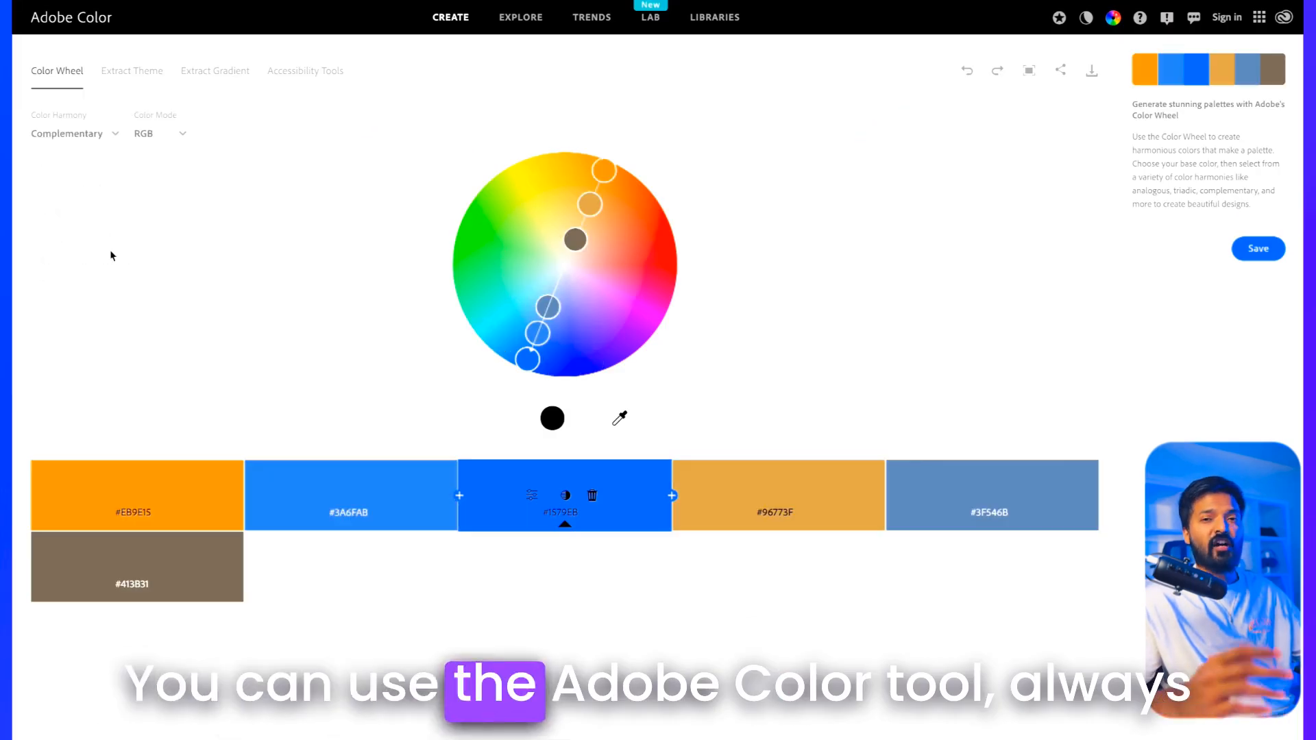
Step: Switch to Adobe Color and set the color wheel's harmony rule to Analogous
{"action": "left_click", "coordinate": [102, 134]}
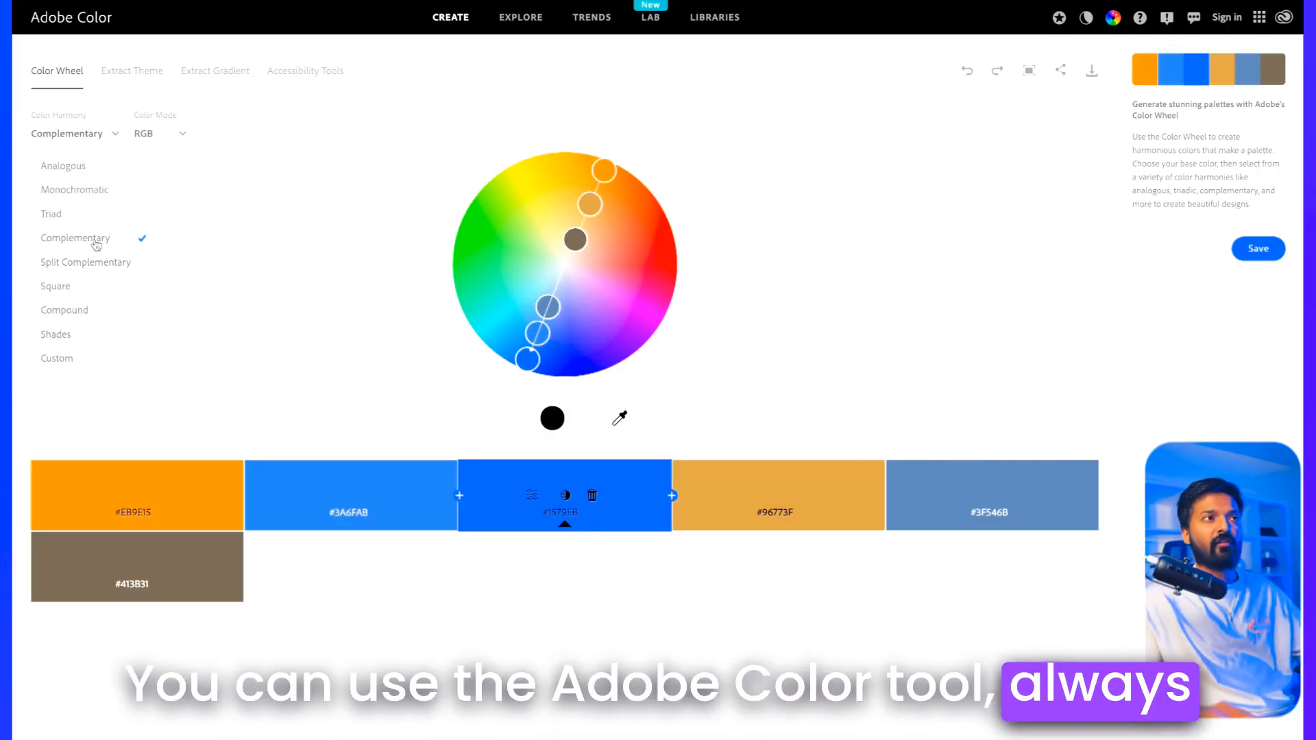
{"action": "left_click", "coordinate": [124, 175]}
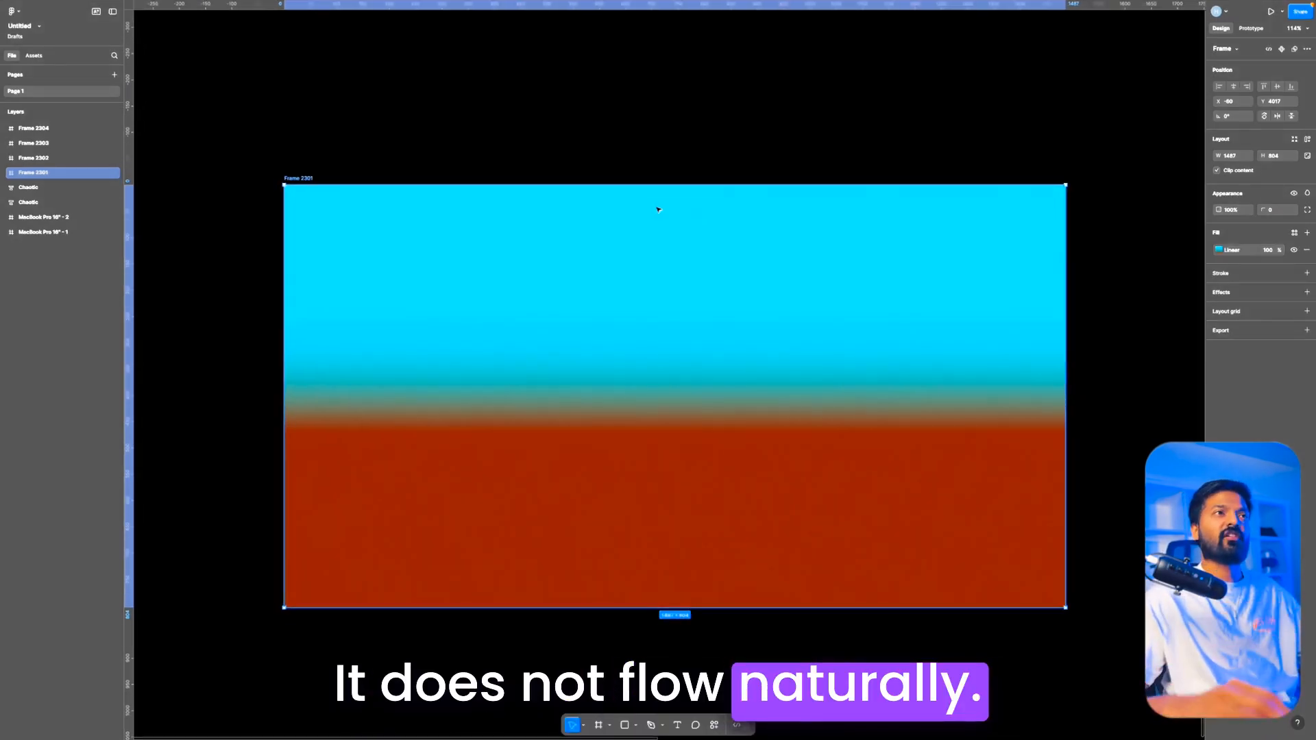
Step: In Figma, stretch Frame 2301's cyan-to-red linear gradient so it runs from the frame's top edge to just below its bottom edge
{"action": "left_click", "coordinate": [393, 165]}
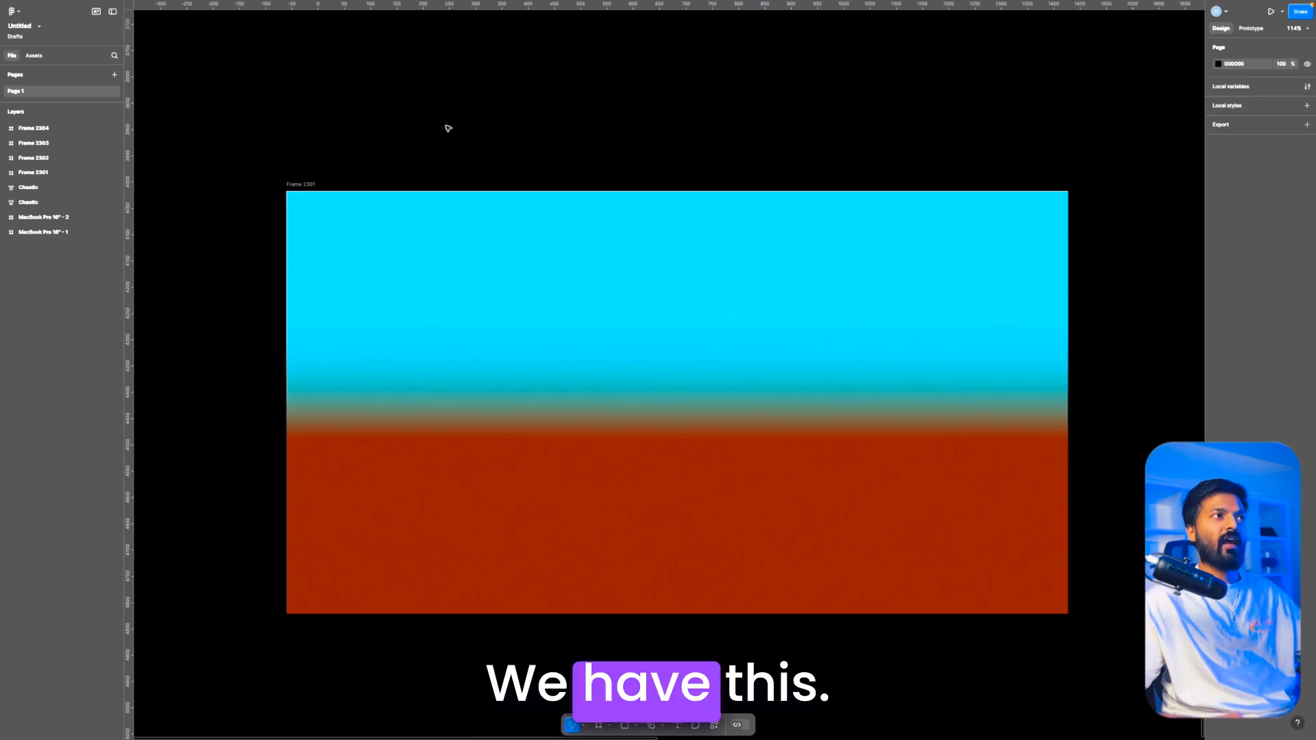
{"action": "left_click", "coordinate": [297, 195]}
{"action": "key", "text": "shift+2"}
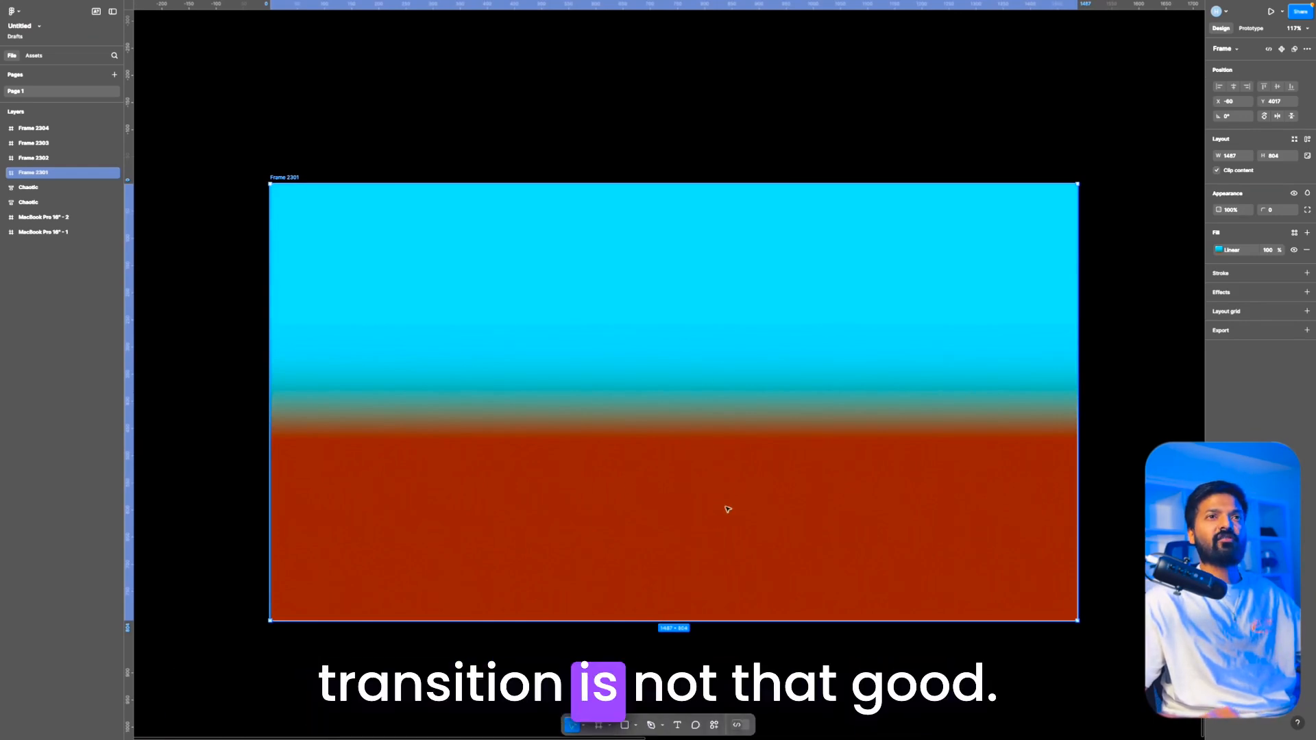
{"action": "left_click", "coordinate": [1219, 250]}
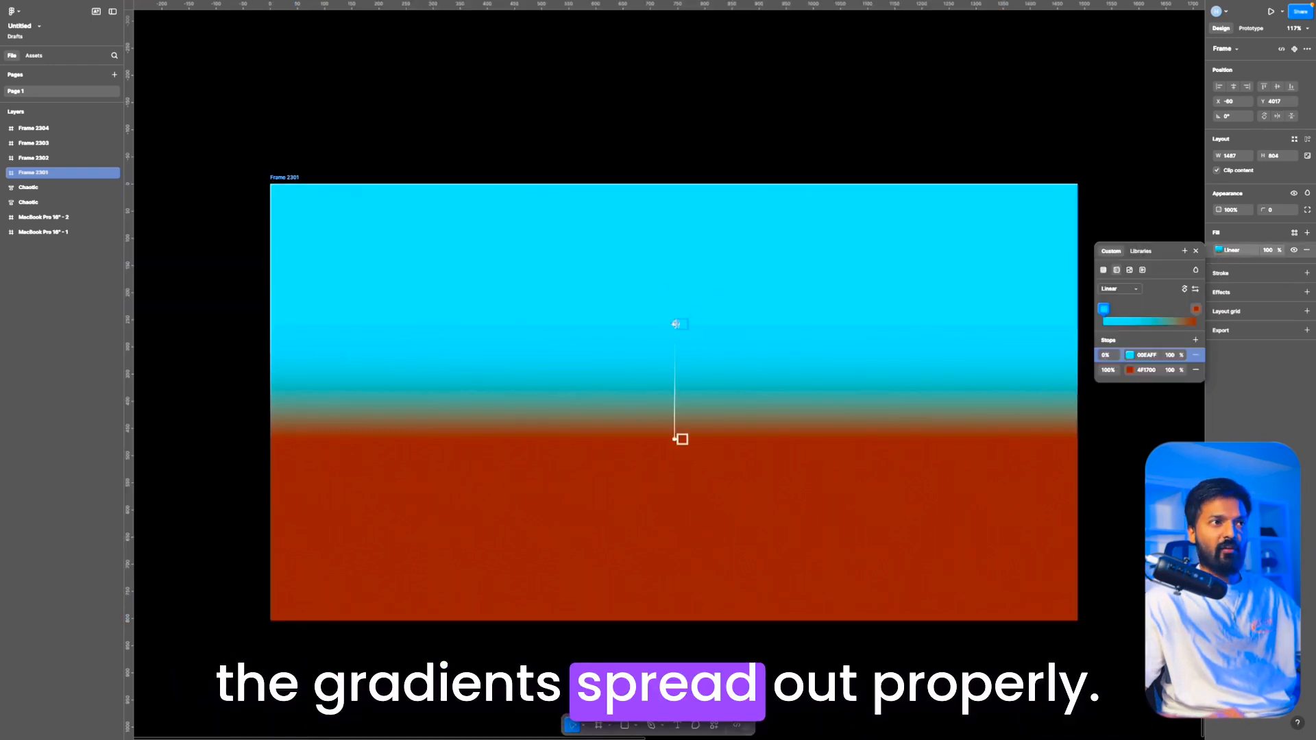
{"action": "left_click_drag", "start_coordinate": [676, 324], "coordinate": [686, 183]}
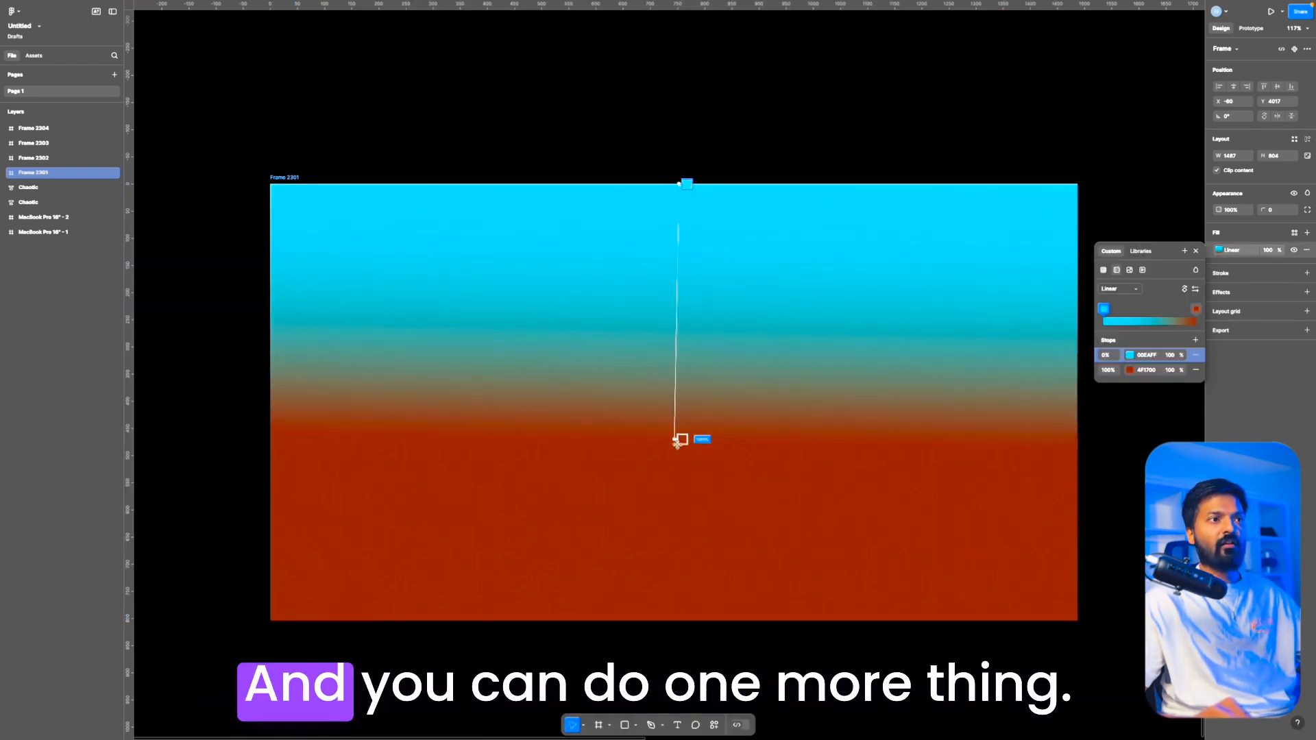
{"action": "left_click_drag", "start_coordinate": [674, 440], "coordinate": [679, 665]}
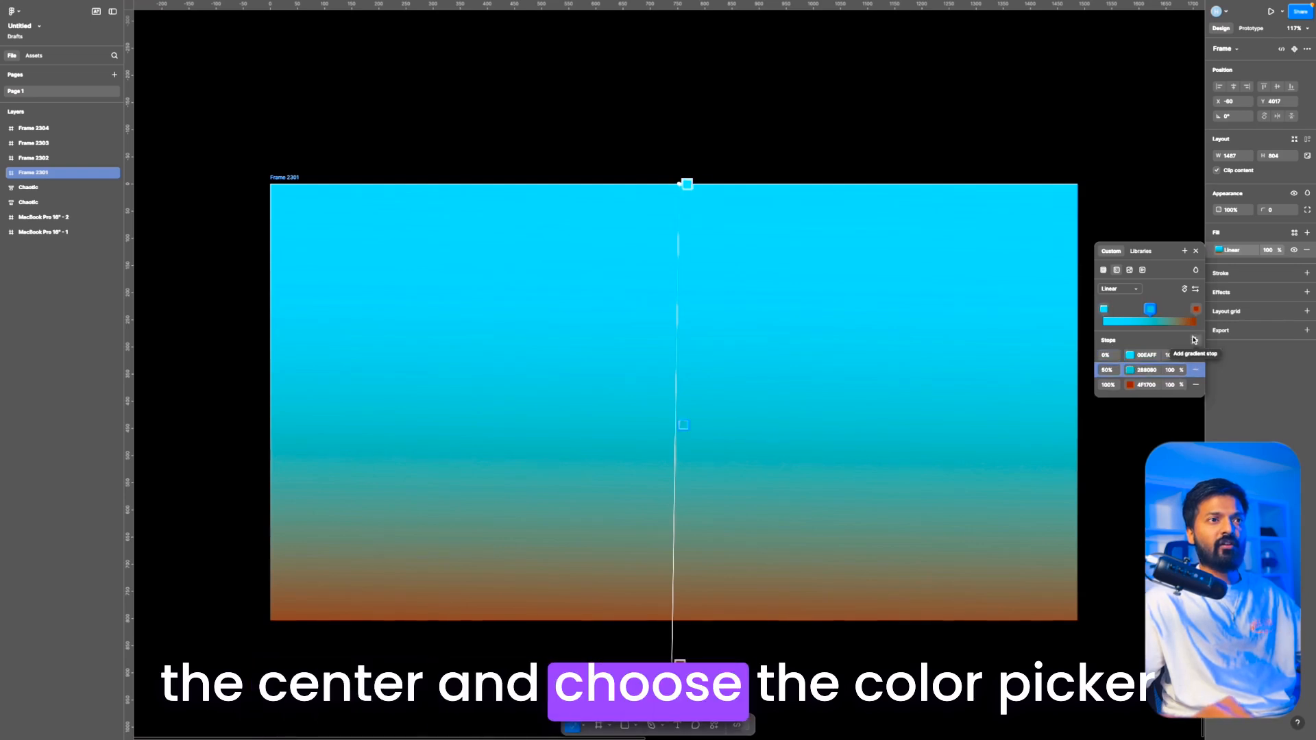
Step: Give Frame 2301's gradient a 50% stop and colour it teal 15AEB1, starting from a colour sampled in the blend
{"action": "left_click", "coordinate": [1131, 371]}
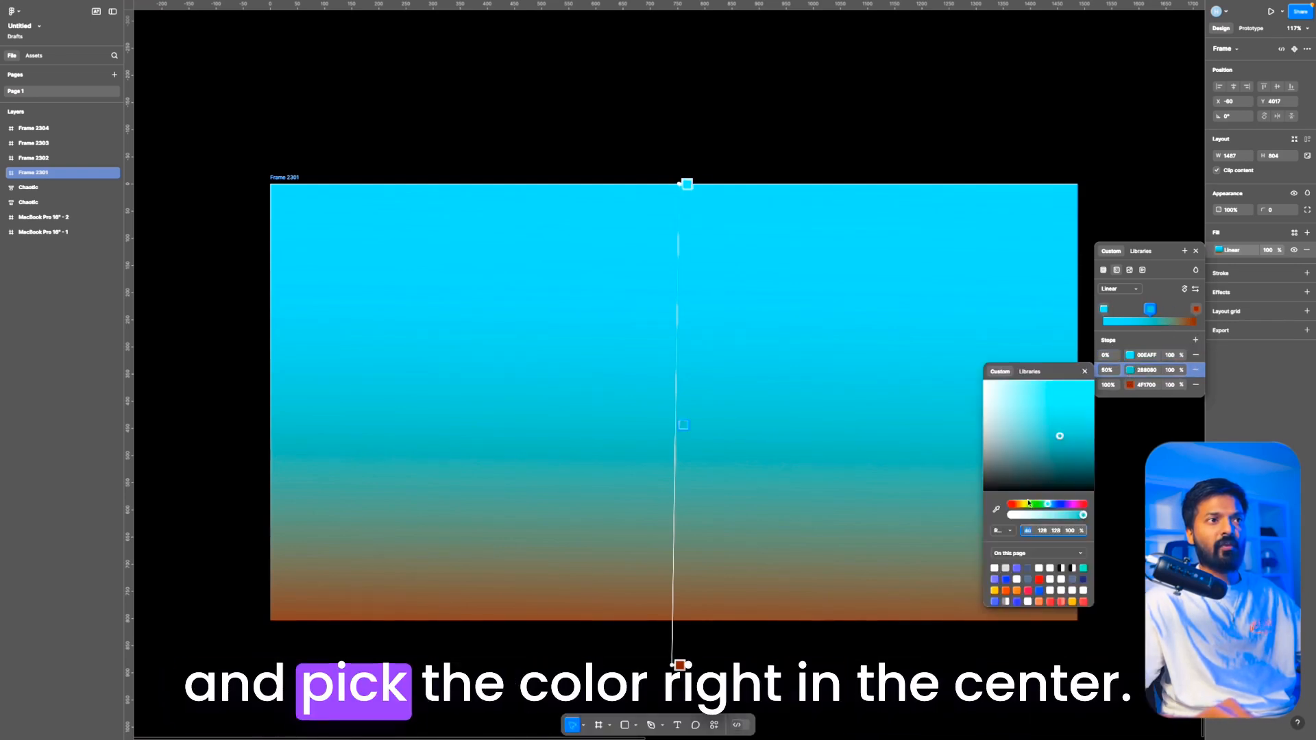
{"action": "left_click", "coordinate": [997, 510]}
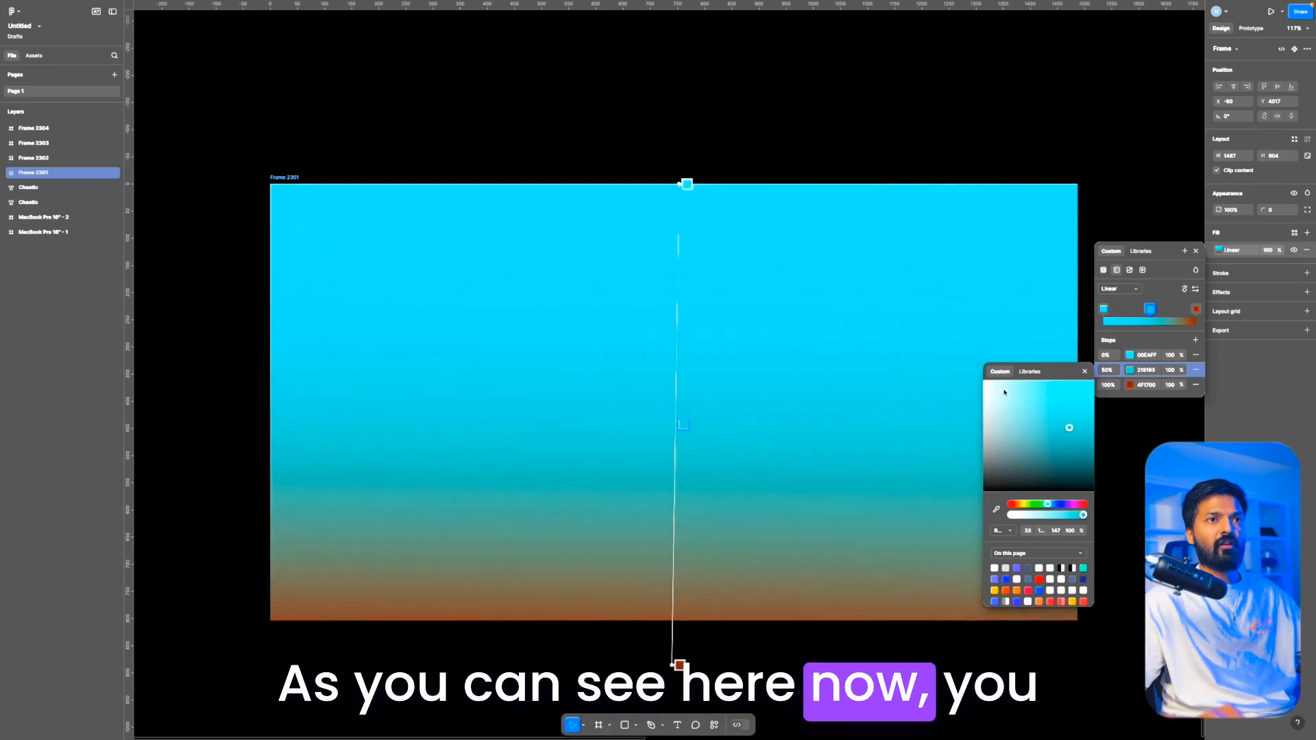
{"action": "left_click", "coordinate": [1129, 372]}
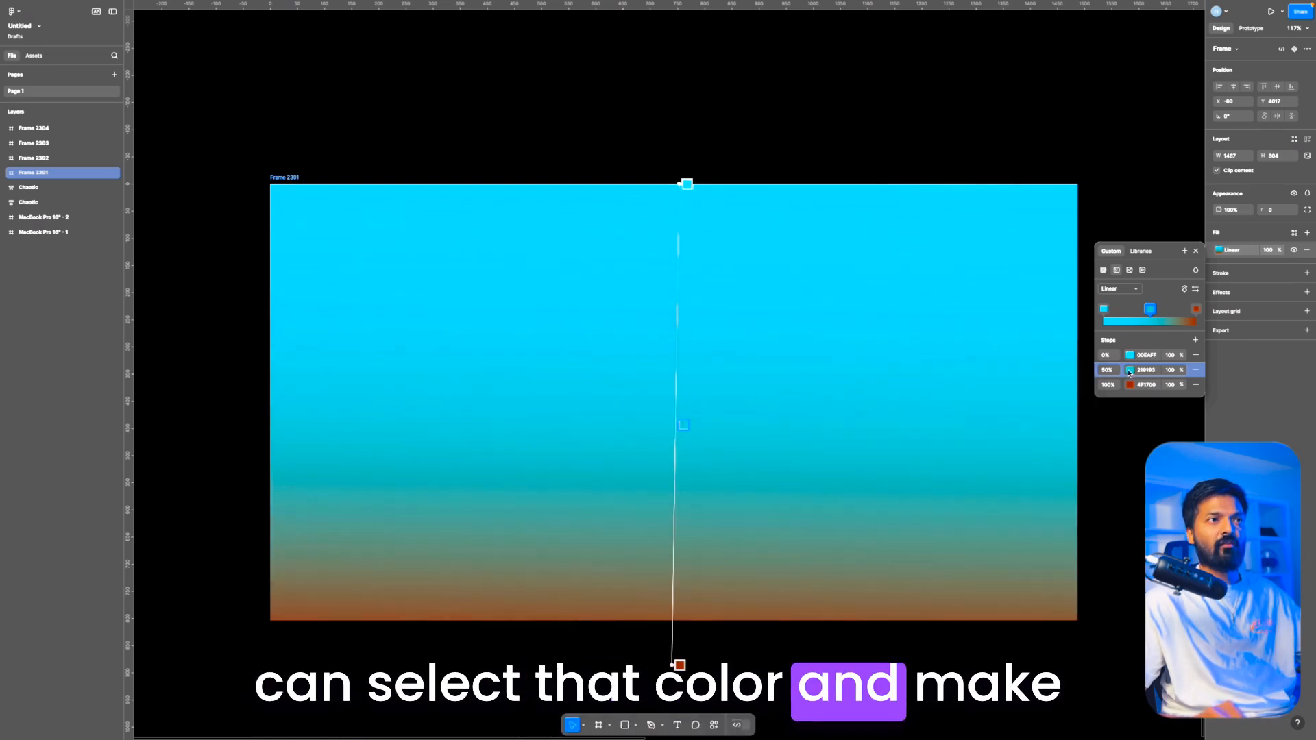
{"action": "left_click", "coordinate": [1130, 372]}
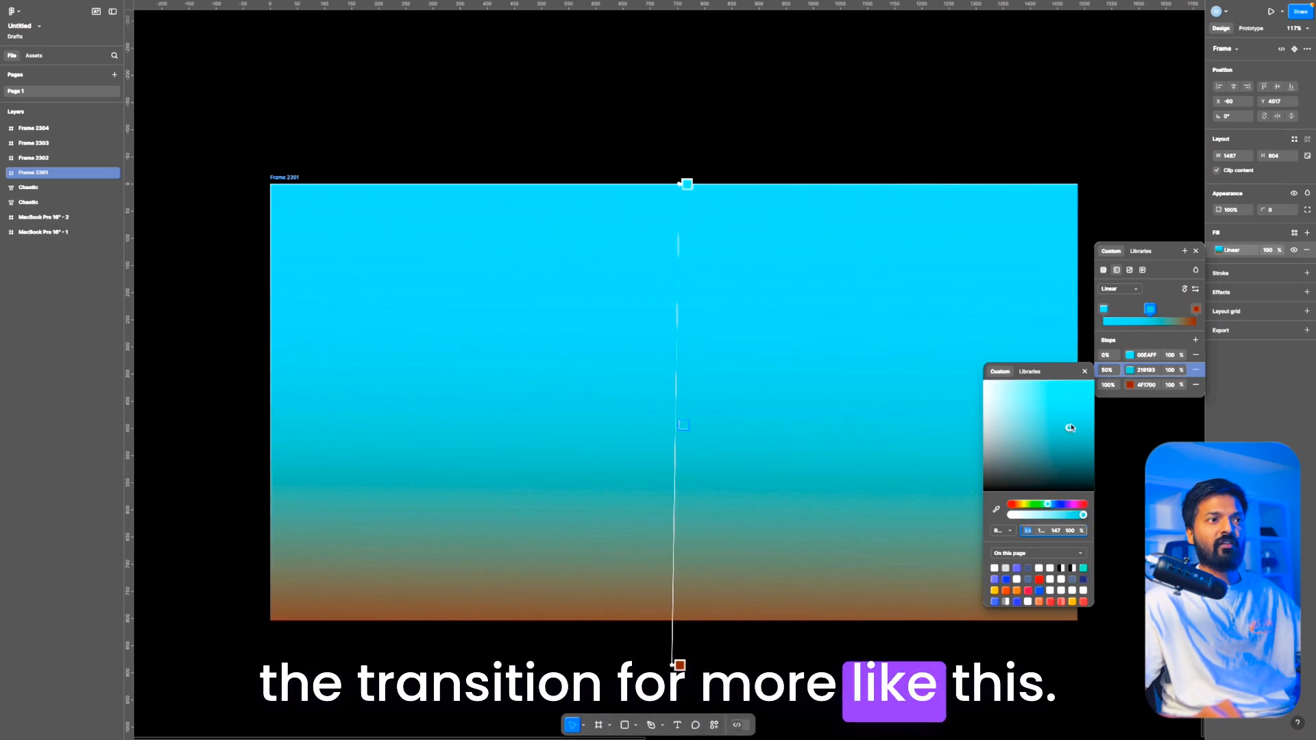
{"action": "left_click_drag", "start_coordinate": [1071, 427], "coordinate": [1081, 417]}
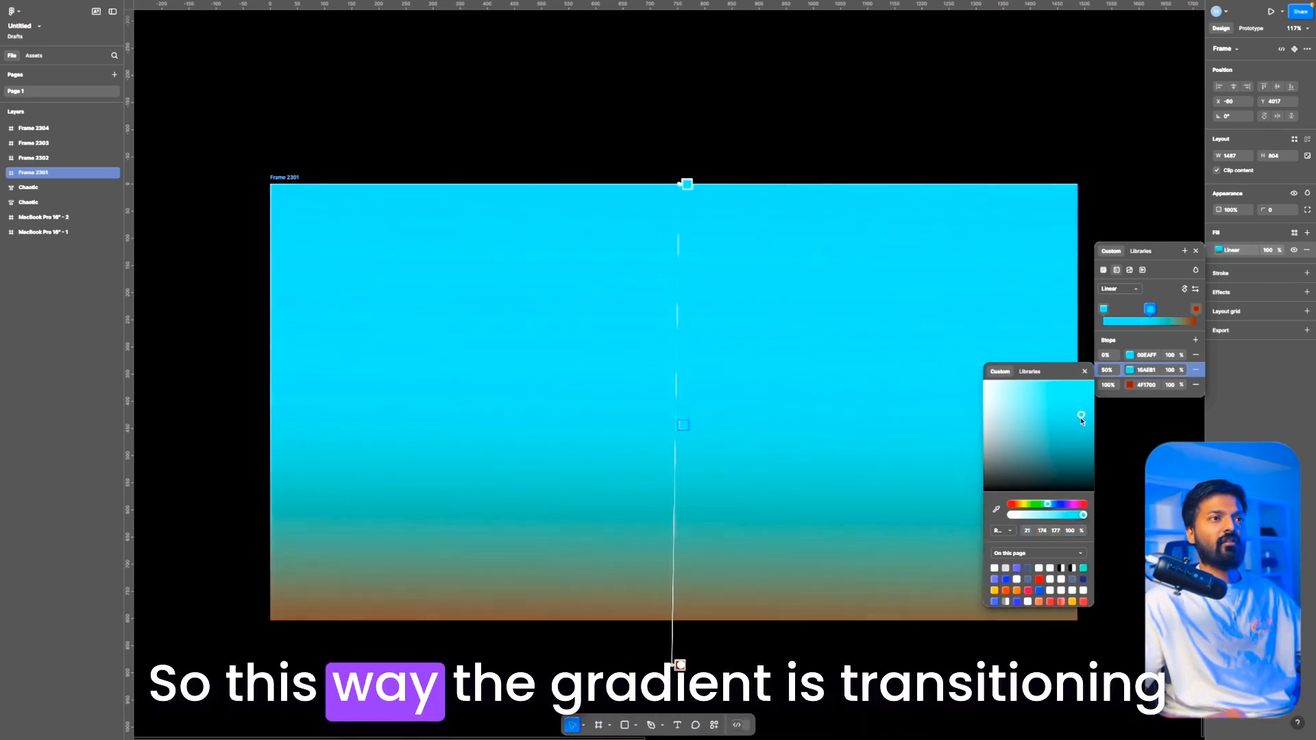
{"action": "key", "text": "Escape"}
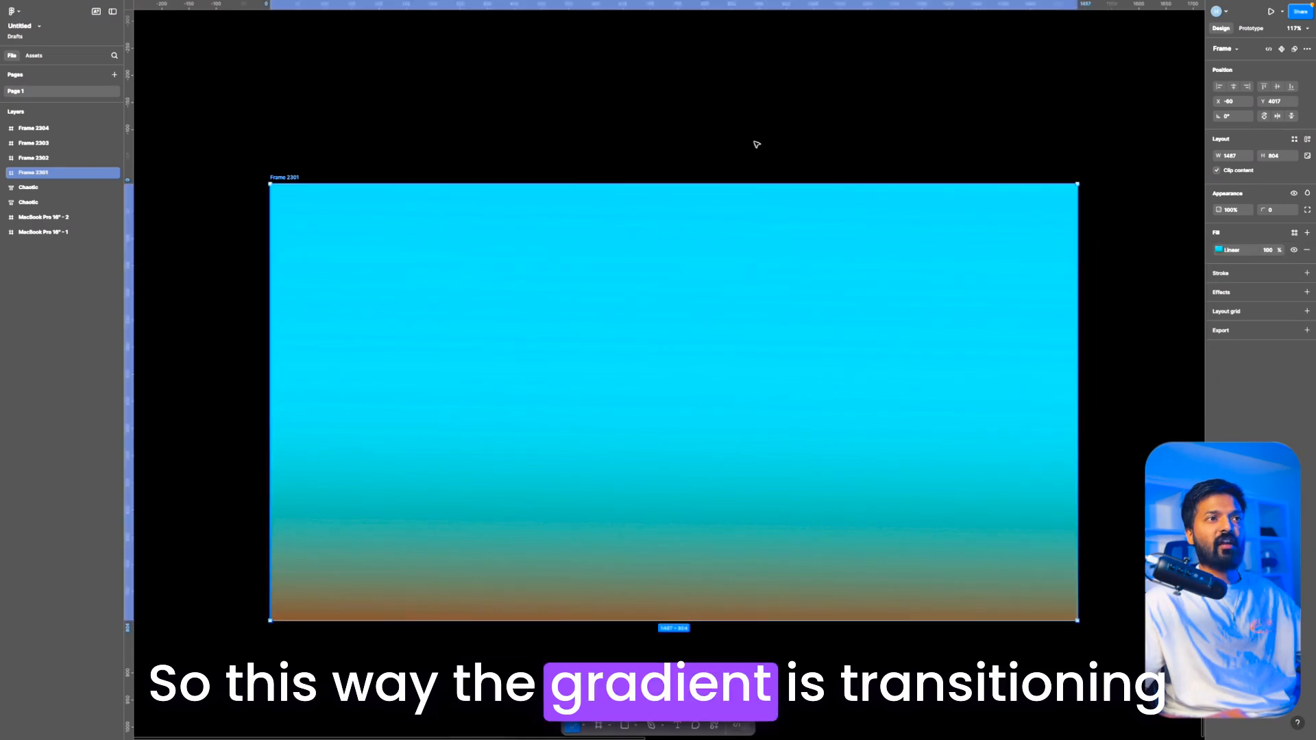
{"action": "scroll", "coordinate": [757, 144], "scroll_direction": "down", "scroll_amount": 2}
{"action": "scroll", "coordinate": [700, 205], "scroll_direction": "up", "scroll_amount": 2}
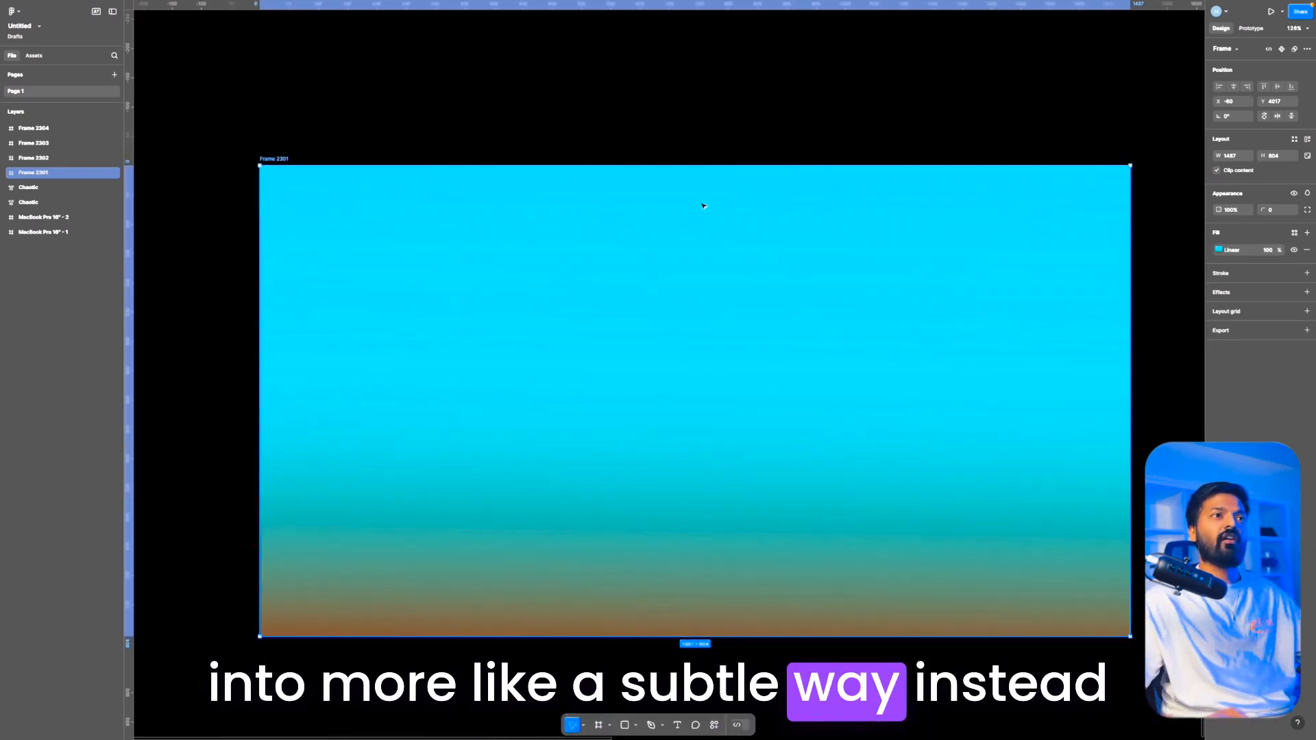
Step: Change the background fill of the dark Startup landing page frame, MacBook Pro 16" - 3, to a radial gradient
{"action": "scroll", "coordinate": [703, 205], "scroll_direction": "down", "scroll_amount": 3}
{"action": "scroll", "coordinate": [703, 206], "scroll_direction": "up", "scroll_amount": 1}
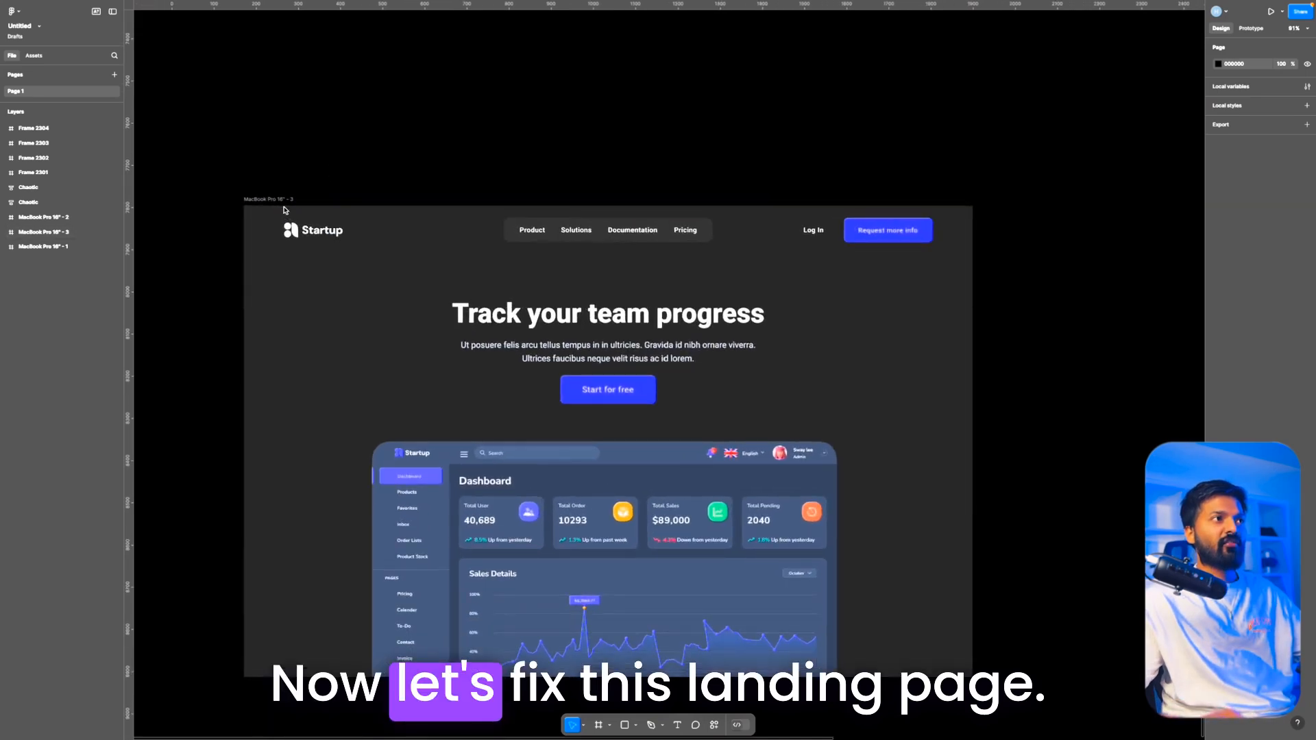
{"action": "scroll", "coordinate": [286, 210], "scroll_direction": "down", "scroll_amount": 2}
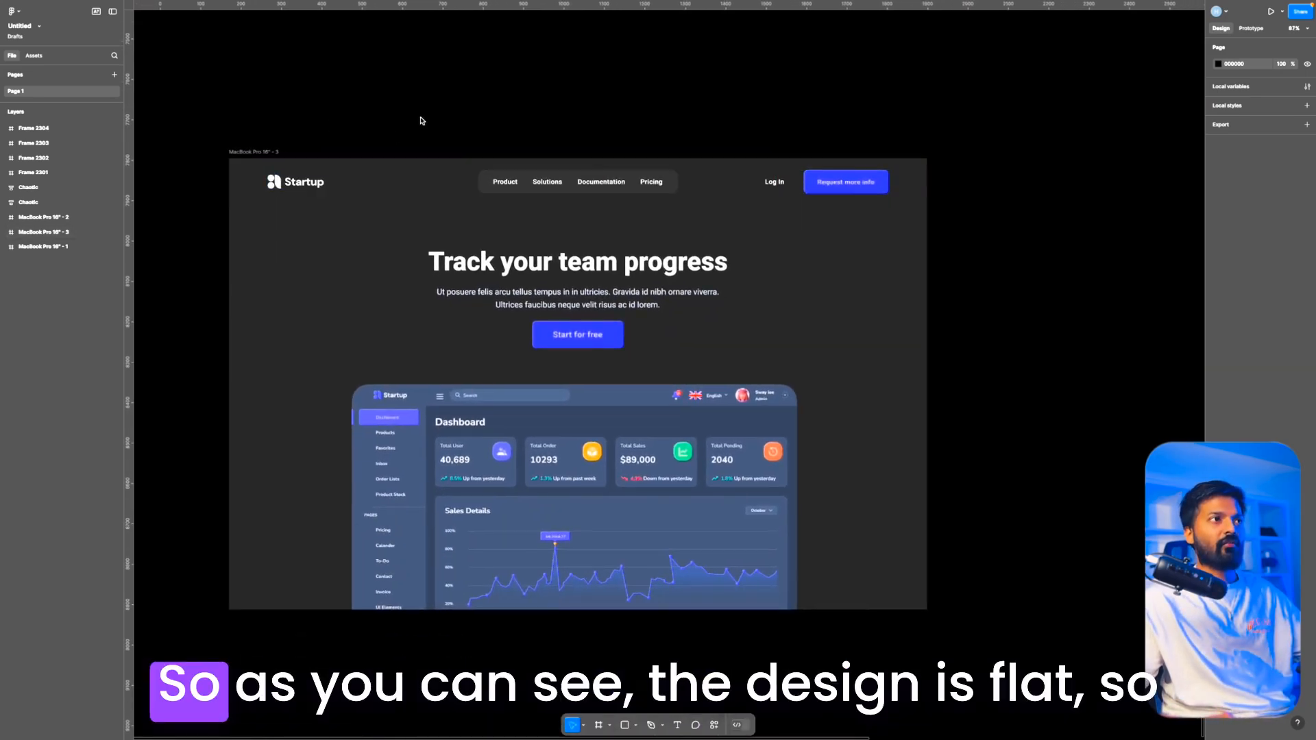
{"action": "scroll", "coordinate": [420, 121], "scroll_direction": "right", "scroll_amount": 1}
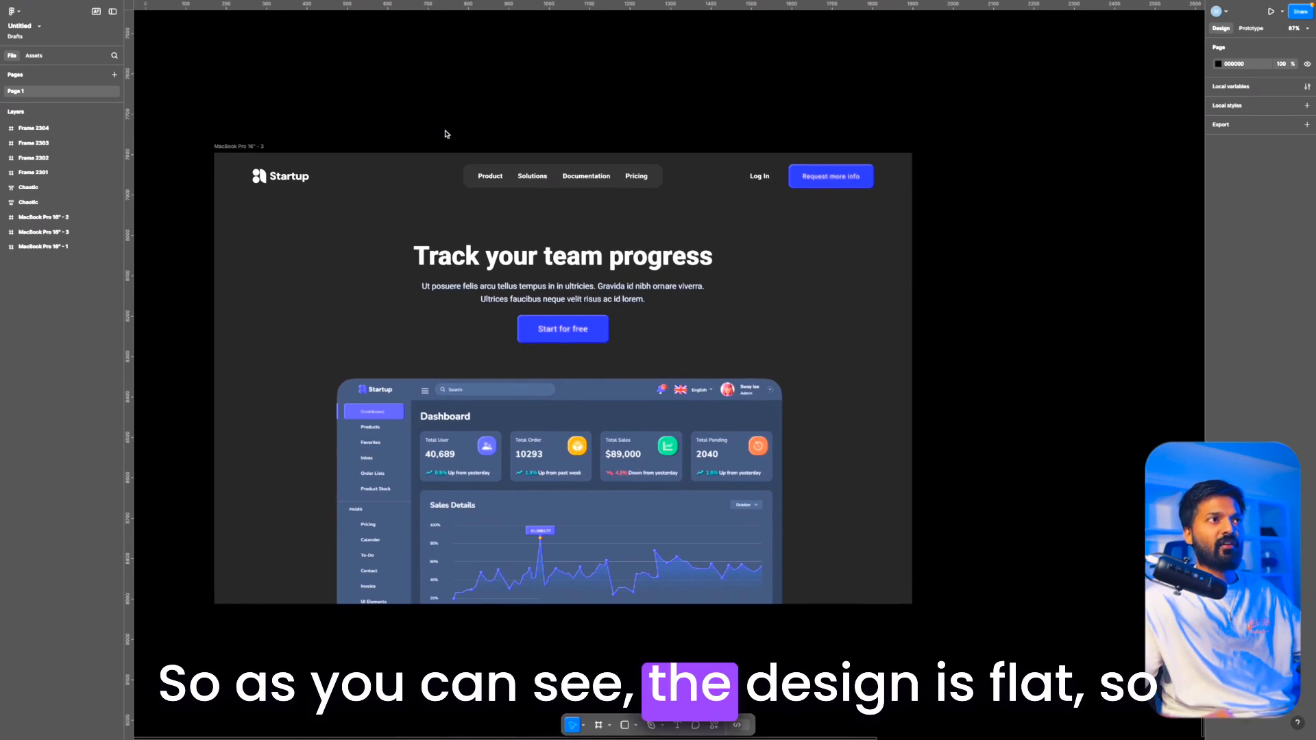
{"action": "scroll", "coordinate": [446, 162], "scroll_direction": "up", "scroll_amount": 1}
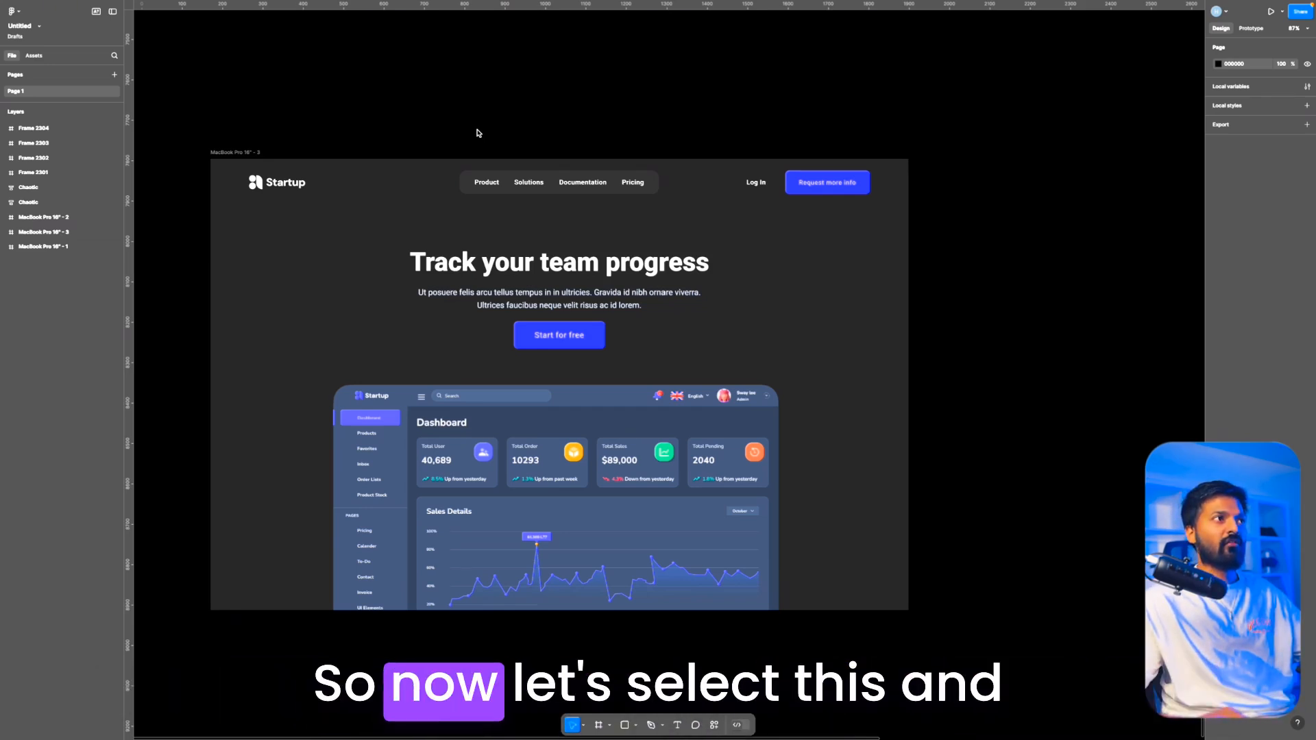
{"action": "left_click", "coordinate": [242, 152]}
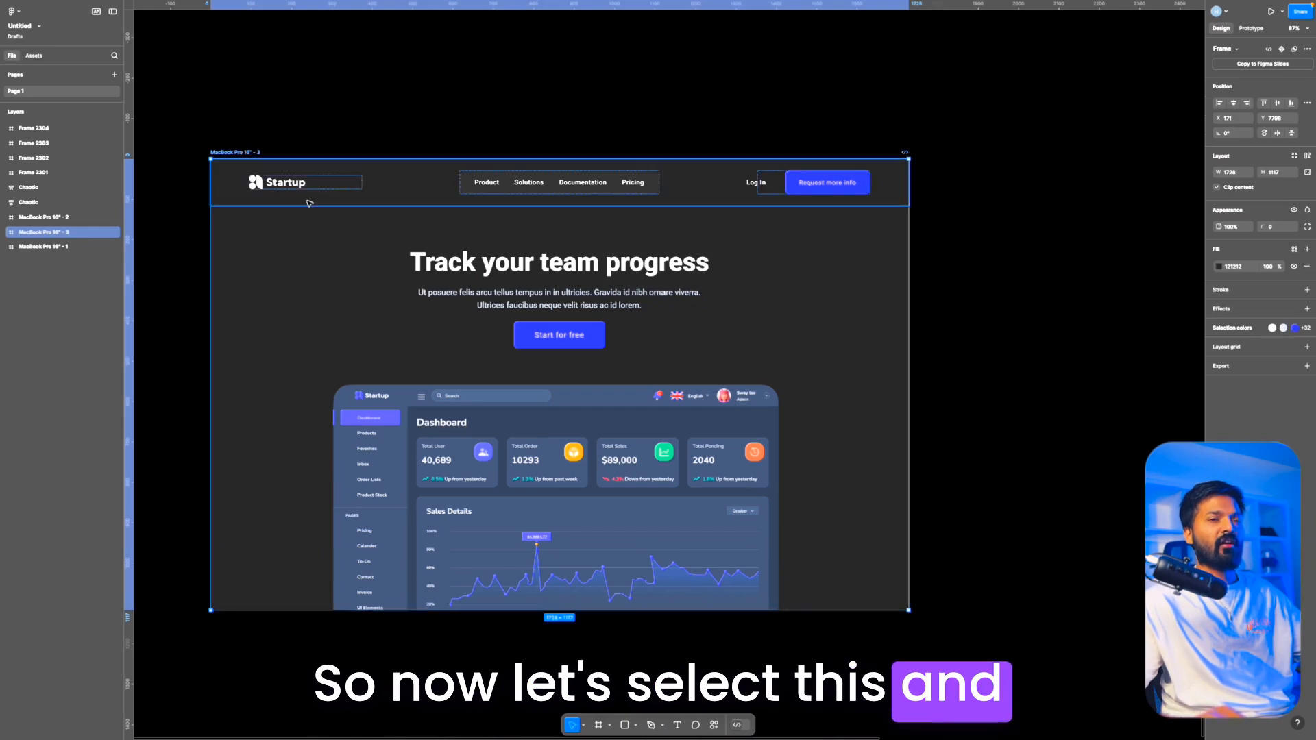
{"action": "scroll", "coordinate": [311, 201], "scroll_direction": "left", "scroll_amount": 1}
{"action": "scroll", "coordinate": [512, 295], "scroll_direction": "down", "scroll_amount": 1}
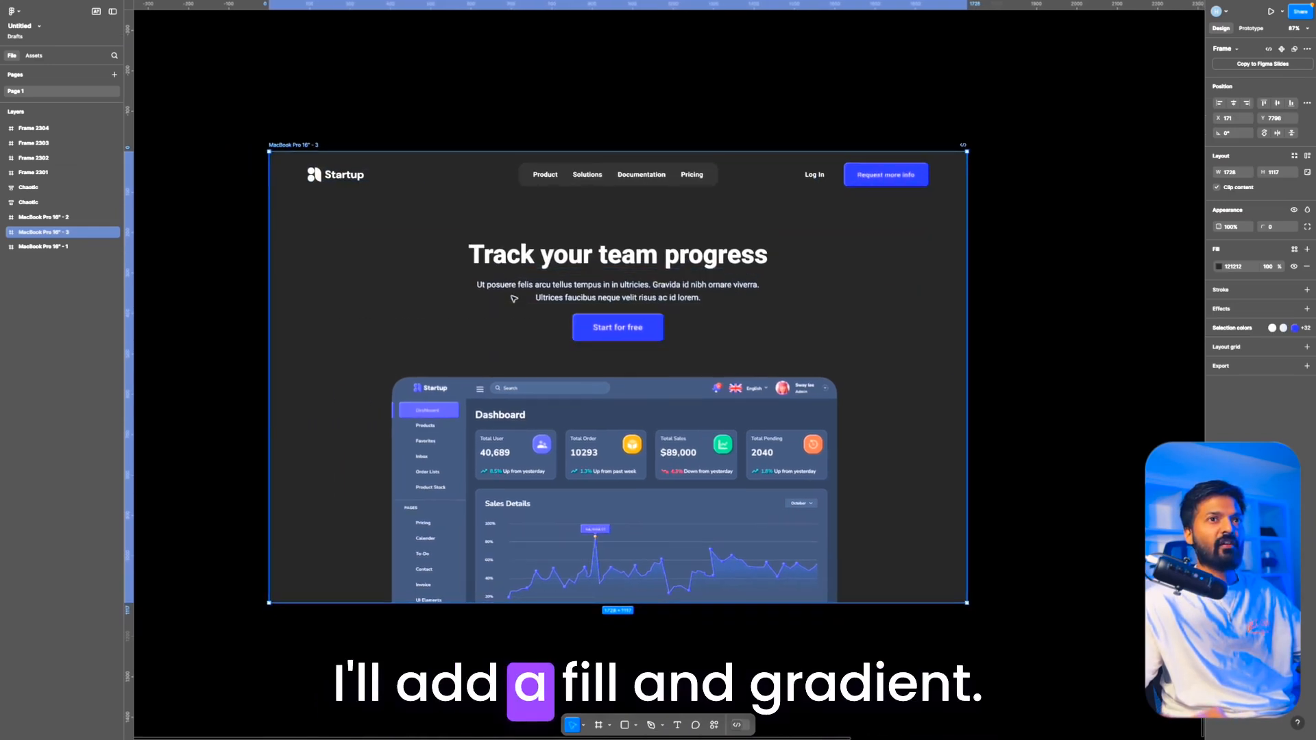
{"action": "left_click", "coordinate": [1219, 266]}
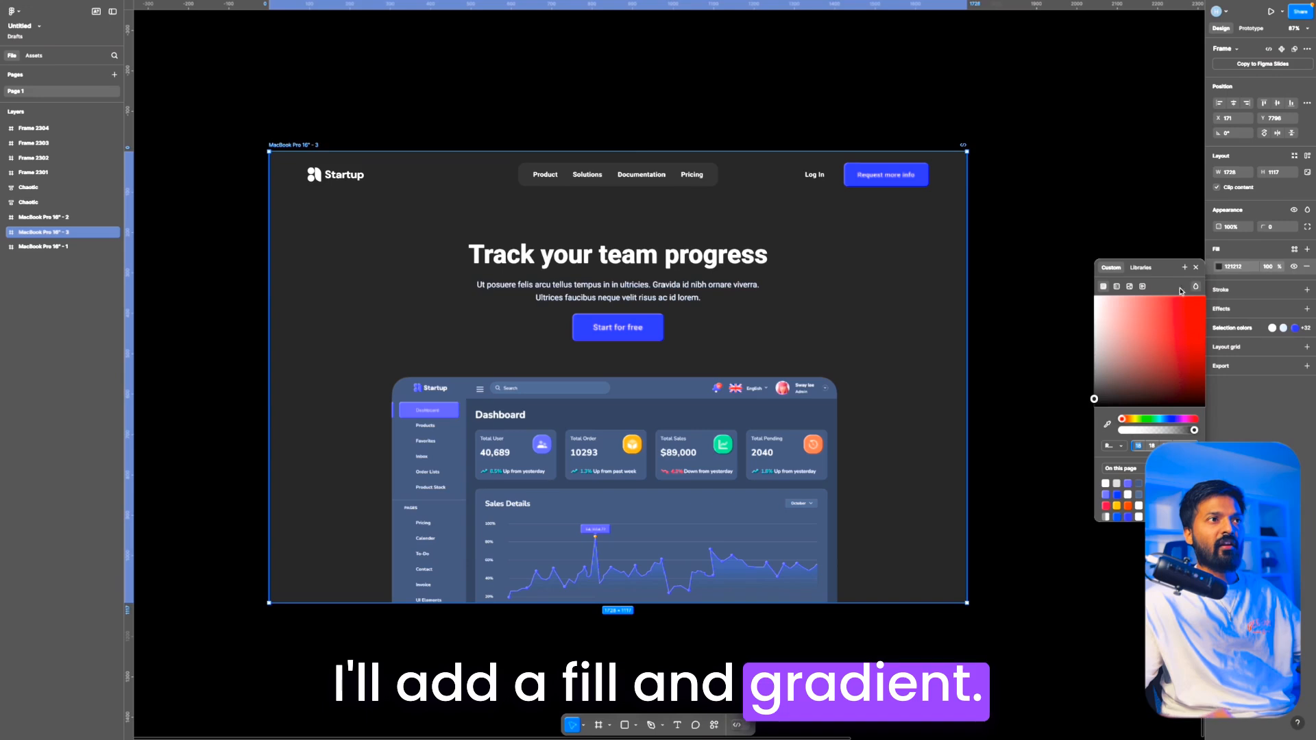
{"action": "left_click", "coordinate": [1117, 286]}
{"action": "scroll", "coordinate": [795, 358], "scroll_direction": "up", "scroll_amount": 3}
{"action": "scroll", "coordinate": [795, 358], "scroll_direction": "down", "scroll_amount": 3}
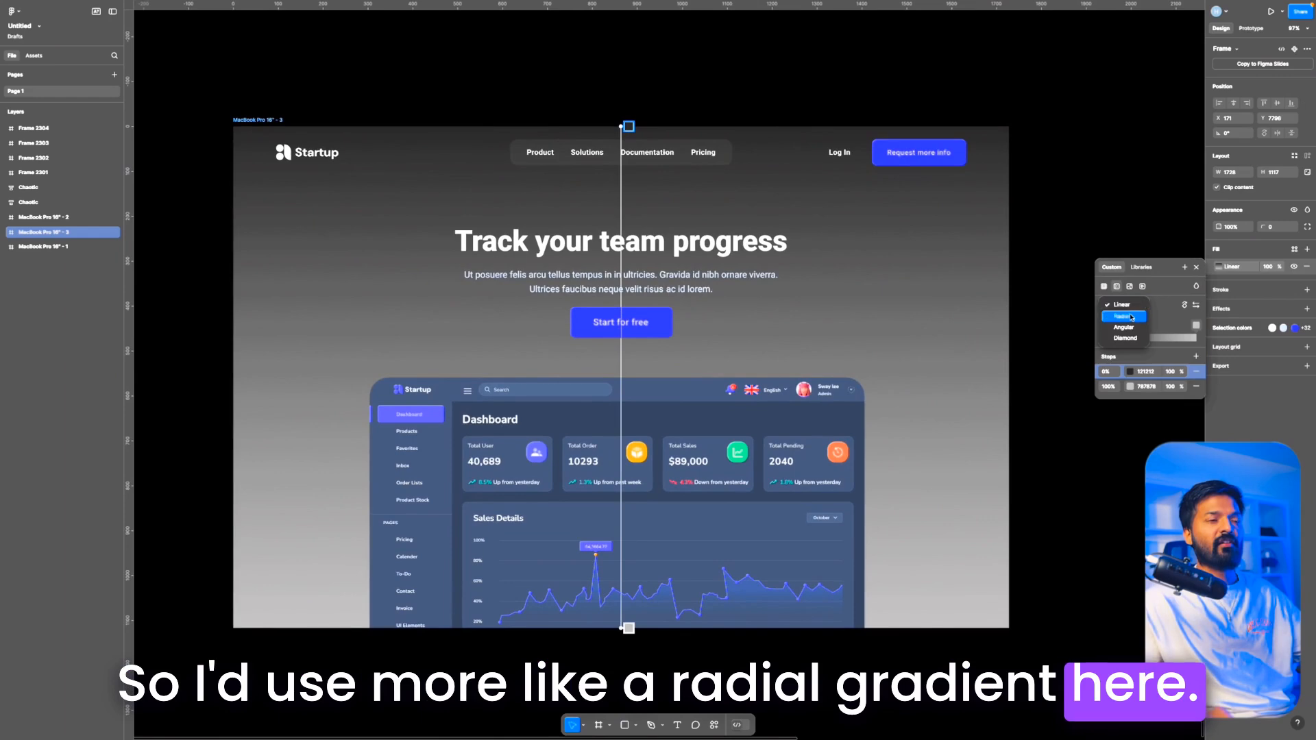
{"action": "left_click", "coordinate": [1122, 317]}
{"action": "mouse_move", "coordinate": [629, 628]}
{"action": "left_mouse_down"}
{"action": "mouse_move", "coordinate": [631, 610]}
{"action": "mouse_move", "coordinate": [628, 628]}
{"action": "left_mouse_up"}
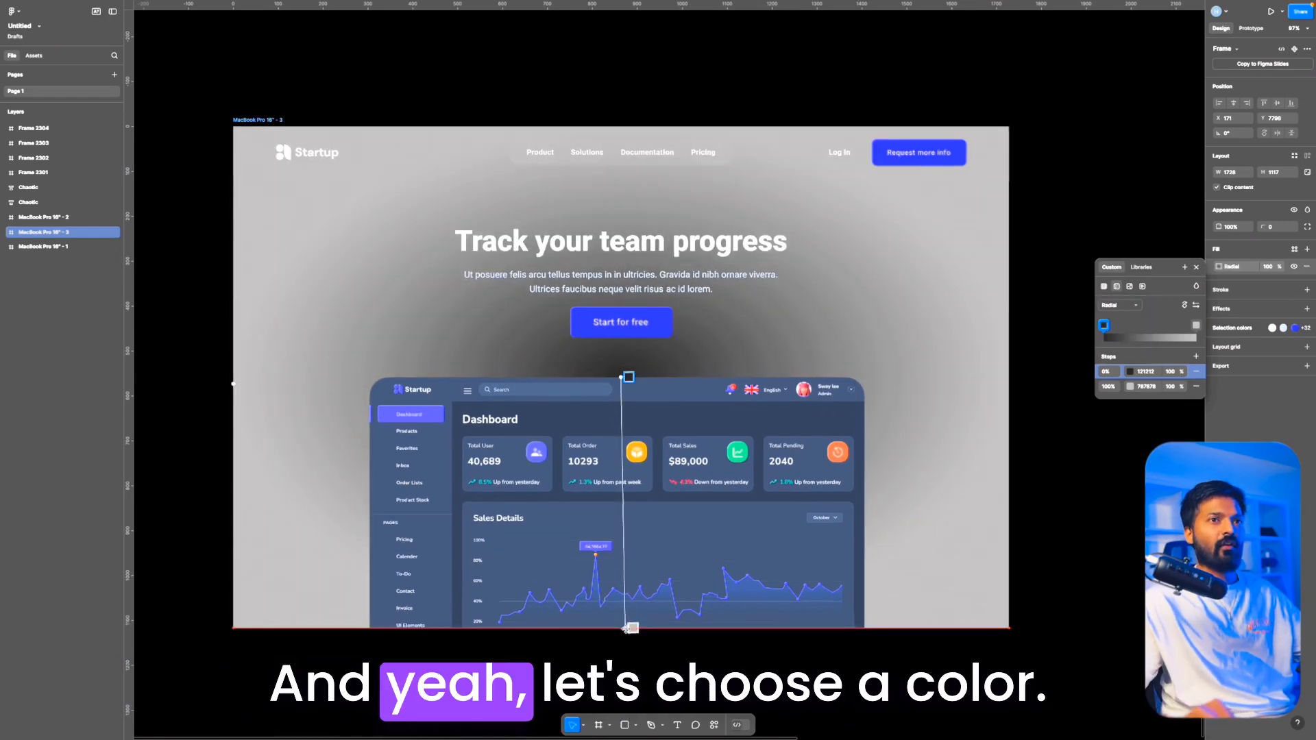
Step: Colour the radial gradient's 0% stop with the page's purple brand colour and its 100% stop dark grey 222222
{"action": "left_click", "coordinate": [1131, 372]}
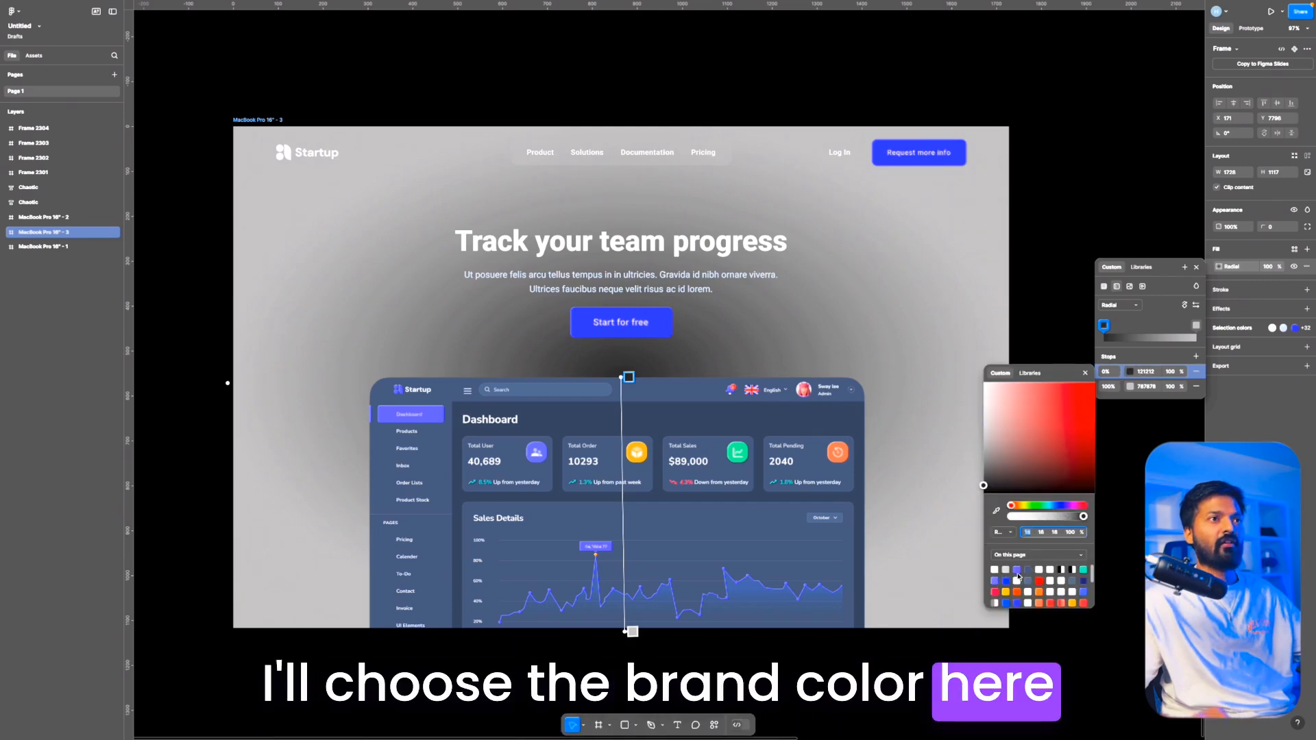
{"action": "left_click", "coordinate": [1017, 571]}
{"action": "left_click", "coordinate": [1152, 386]}
{"action": "type", "text": "2"}
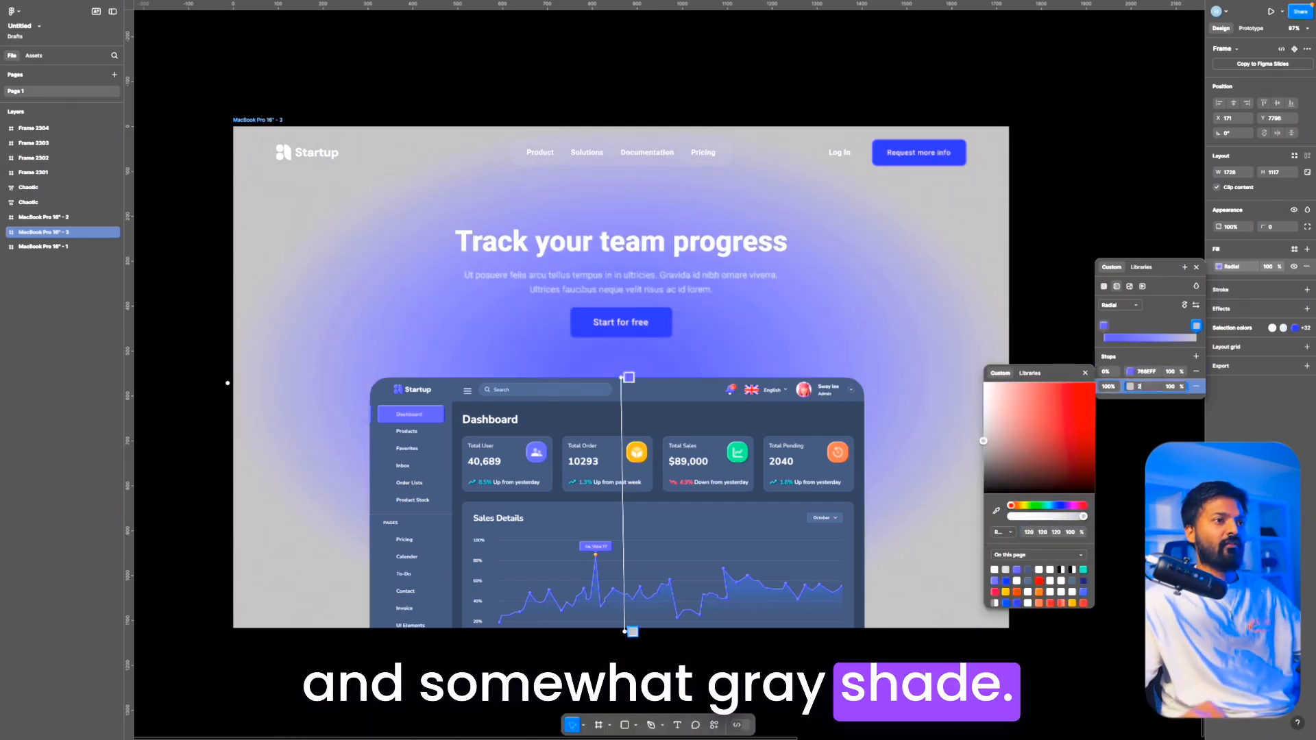
{"action": "type", "text": "22222"}
{"action": "key", "text": "Return"}
Step: Flip and spread the radial gradient so its purple centre sits below the frame's bottom edge and its dark end near the heading
{"action": "left_click_drag", "start_coordinate": [627, 632], "coordinate": [620, 126]}
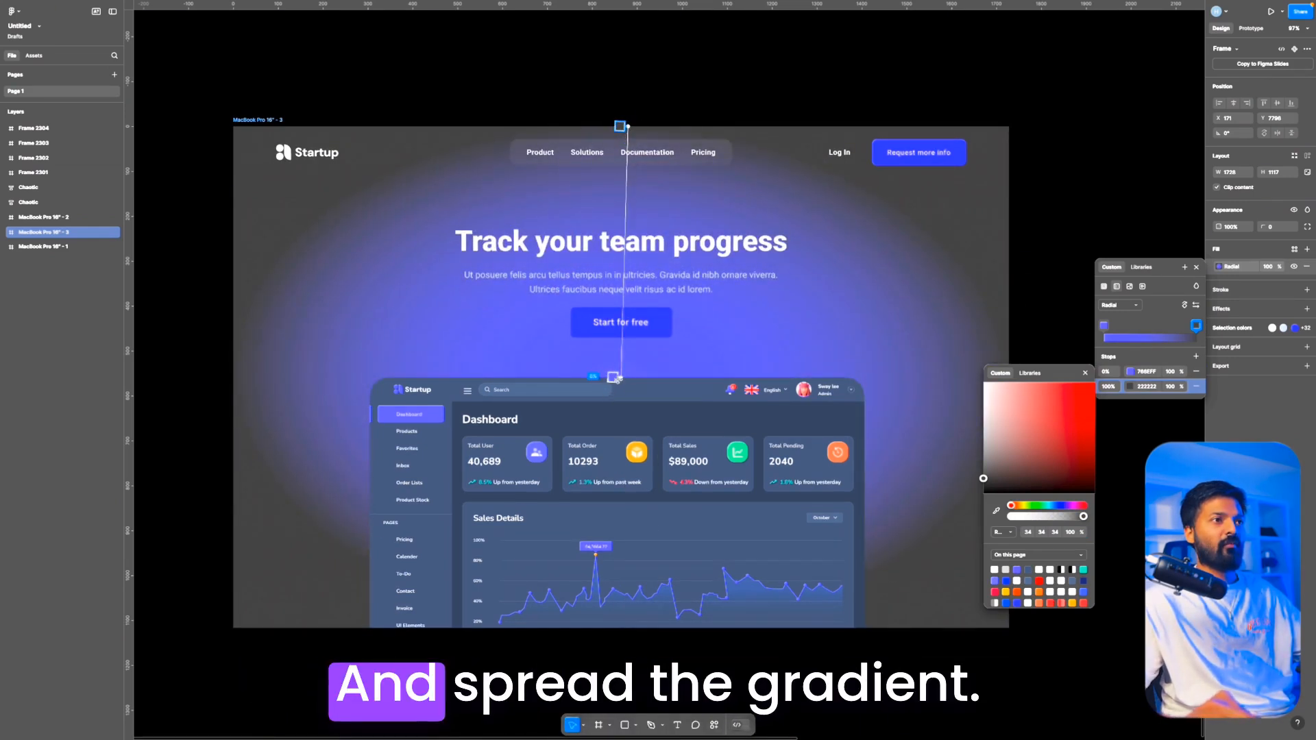
{"action": "left_click_drag", "start_coordinate": [617, 379], "coordinate": [632, 626]}
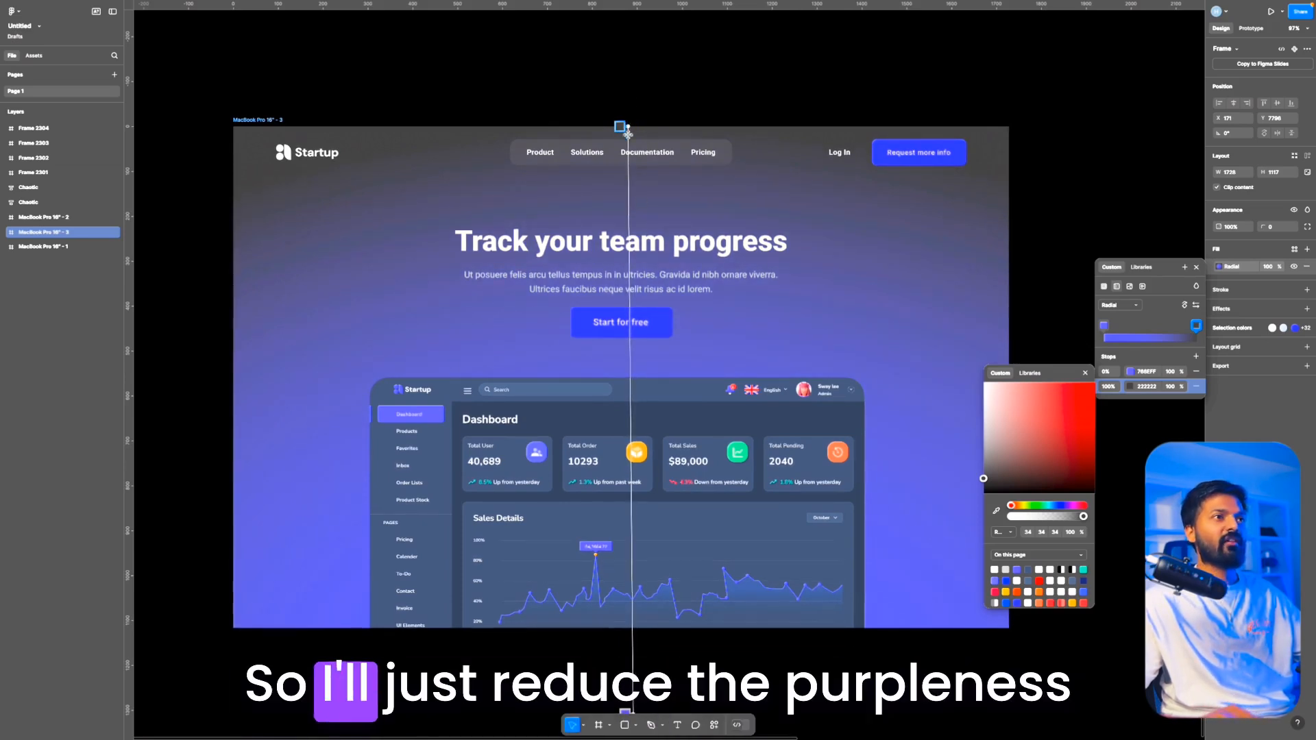
{"action": "left_click_drag", "start_coordinate": [628, 133], "coordinate": [631, 214]}
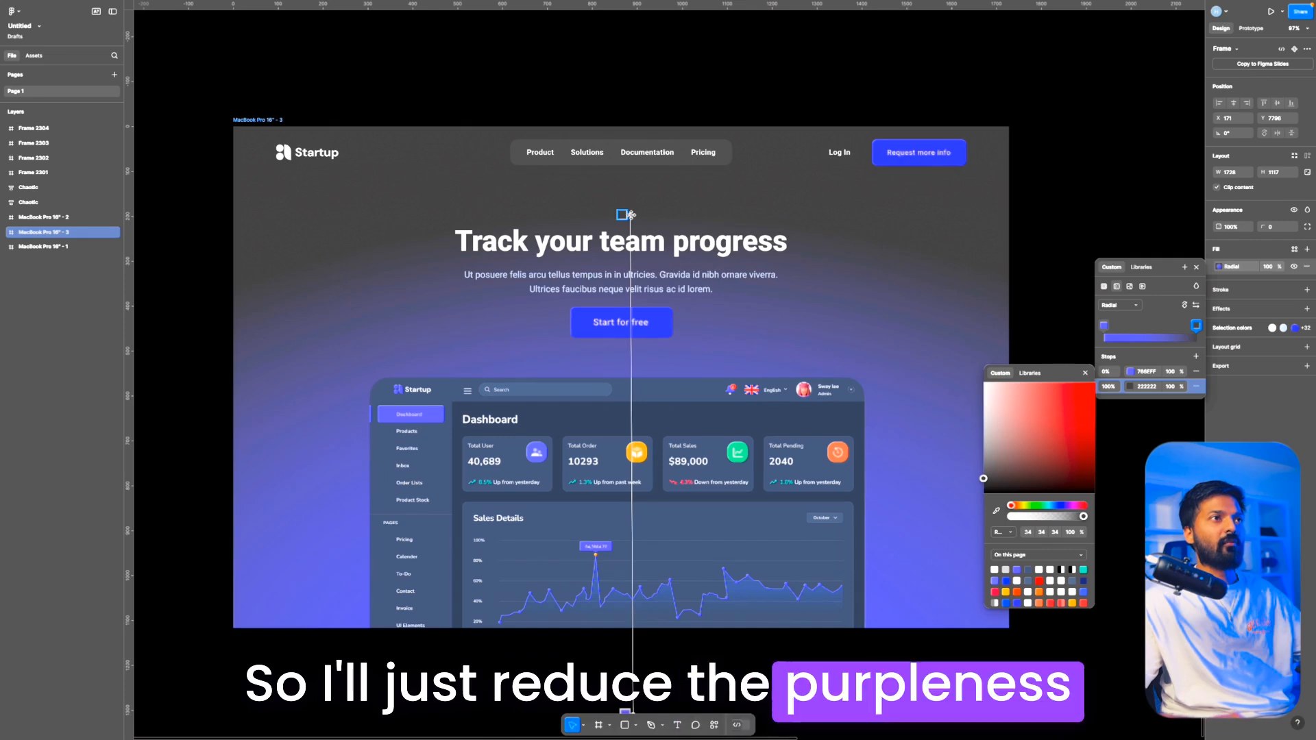
{"action": "scroll", "coordinate": [631, 214], "scroll_direction": "down", "scroll_amount": 3}
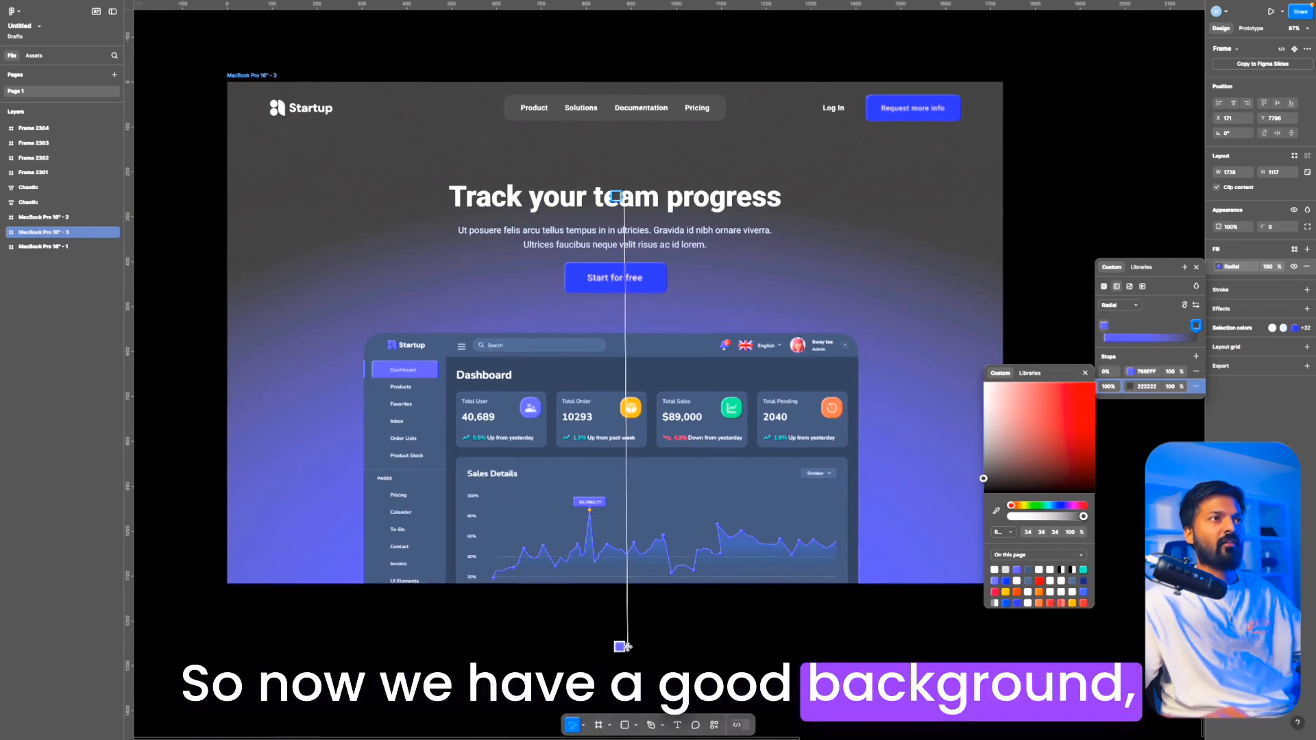
{"action": "left_click", "coordinate": [697, 635]}
Step: Add a white FFFFFF stroke to the group holding the Product, Solutions, Documentation and Pricing links in the header
{"action": "scroll", "coordinate": [696, 635], "scroll_direction": "up", "scroll_amount": 1}
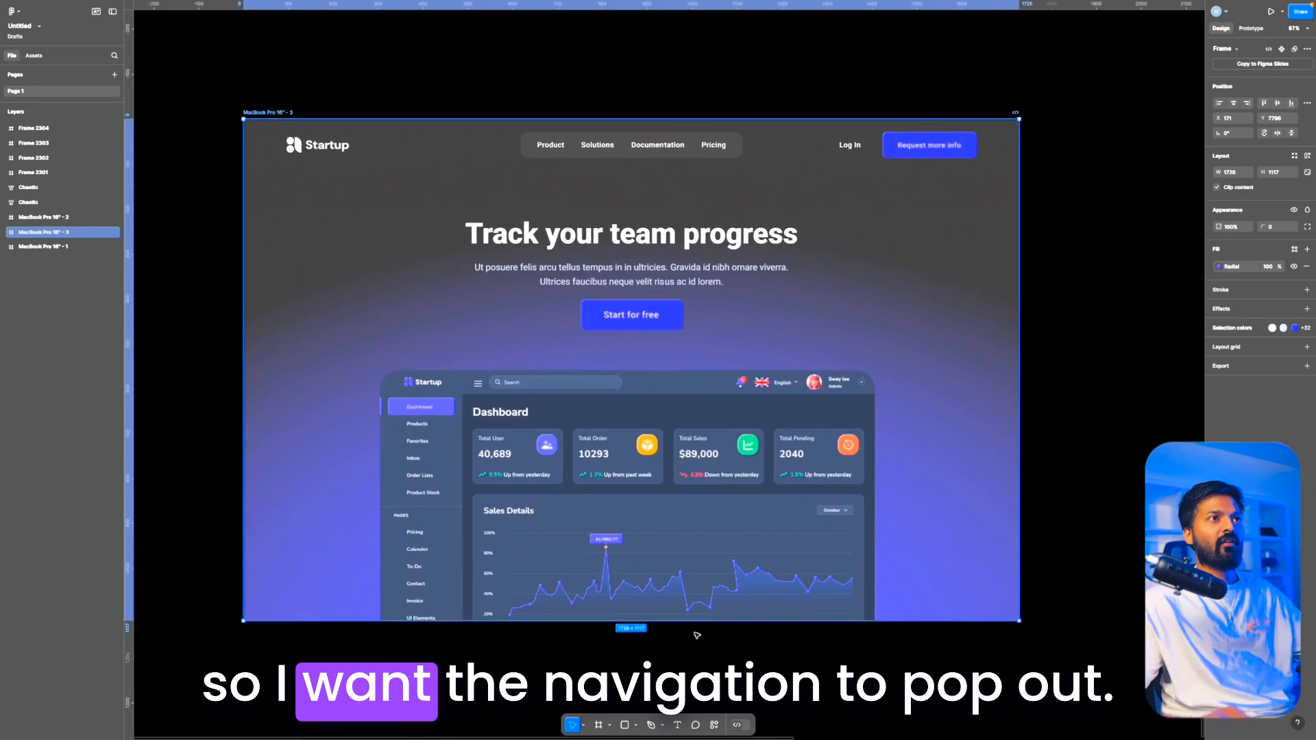
{"action": "scroll", "coordinate": [418, 205], "scroll_direction": "up", "scroll_amount": 3}
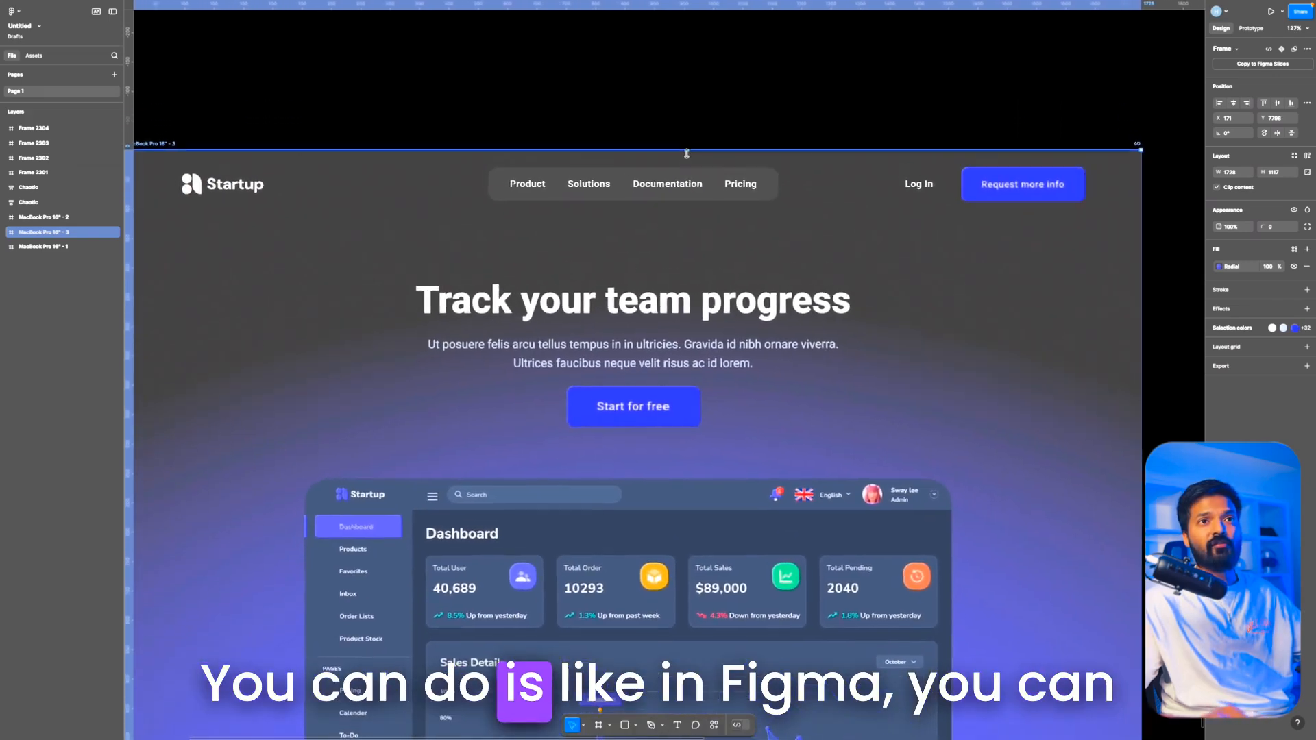
{"action": "scroll", "coordinate": [531, 157], "scroll_direction": "up", "scroll_amount": 4}
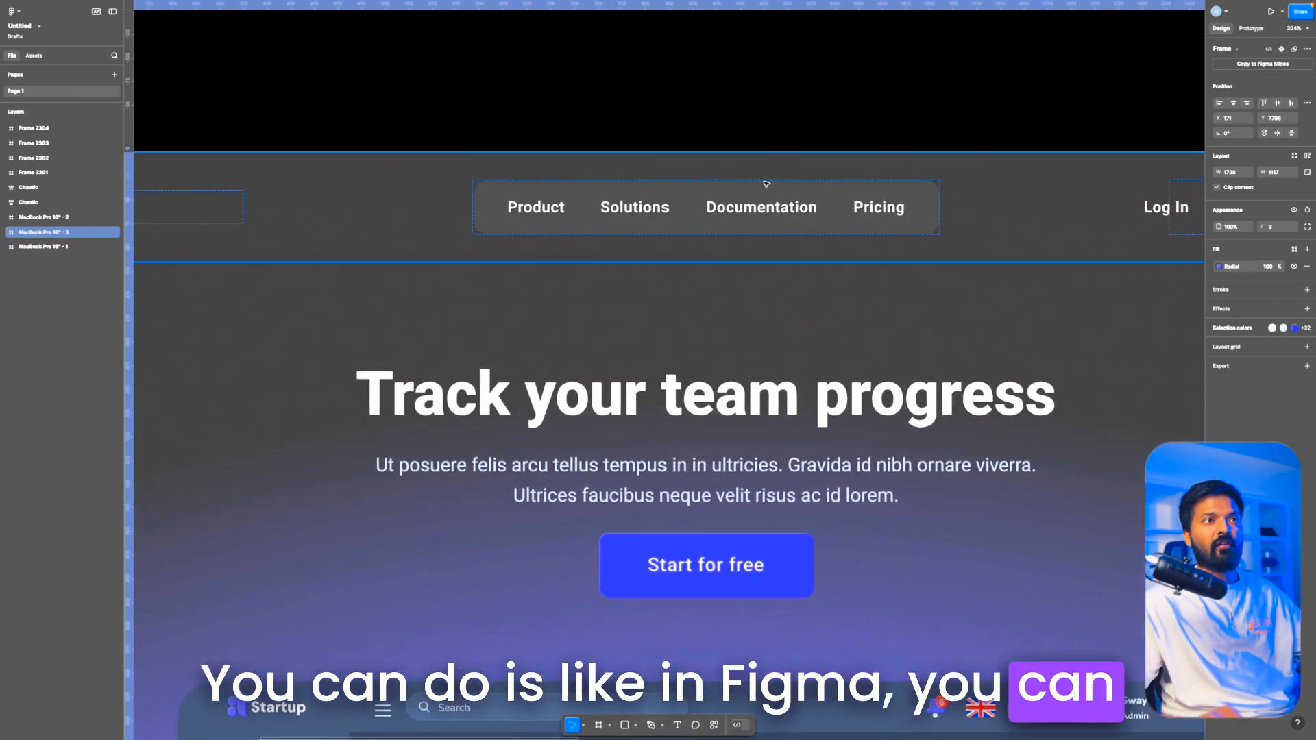
{"action": "left_click", "coordinate": [757, 192]}
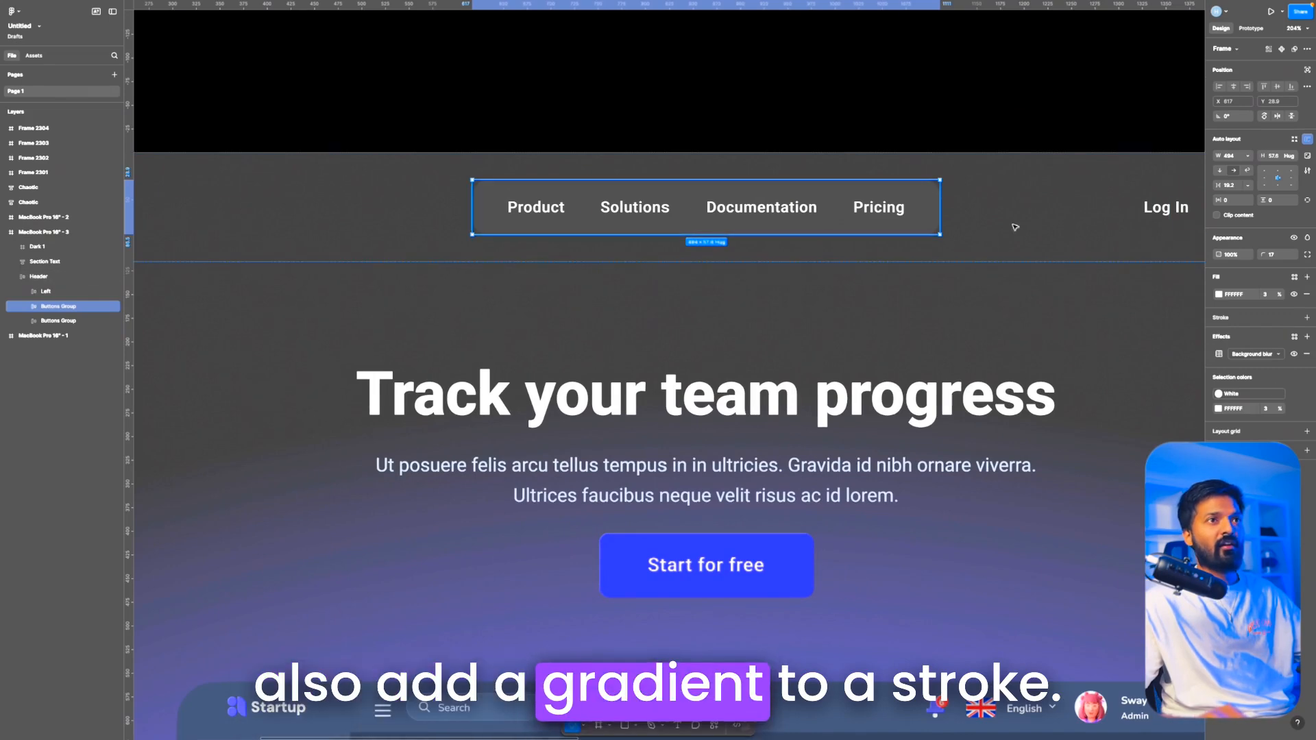
{"action": "left_click", "coordinate": [1308, 318]}
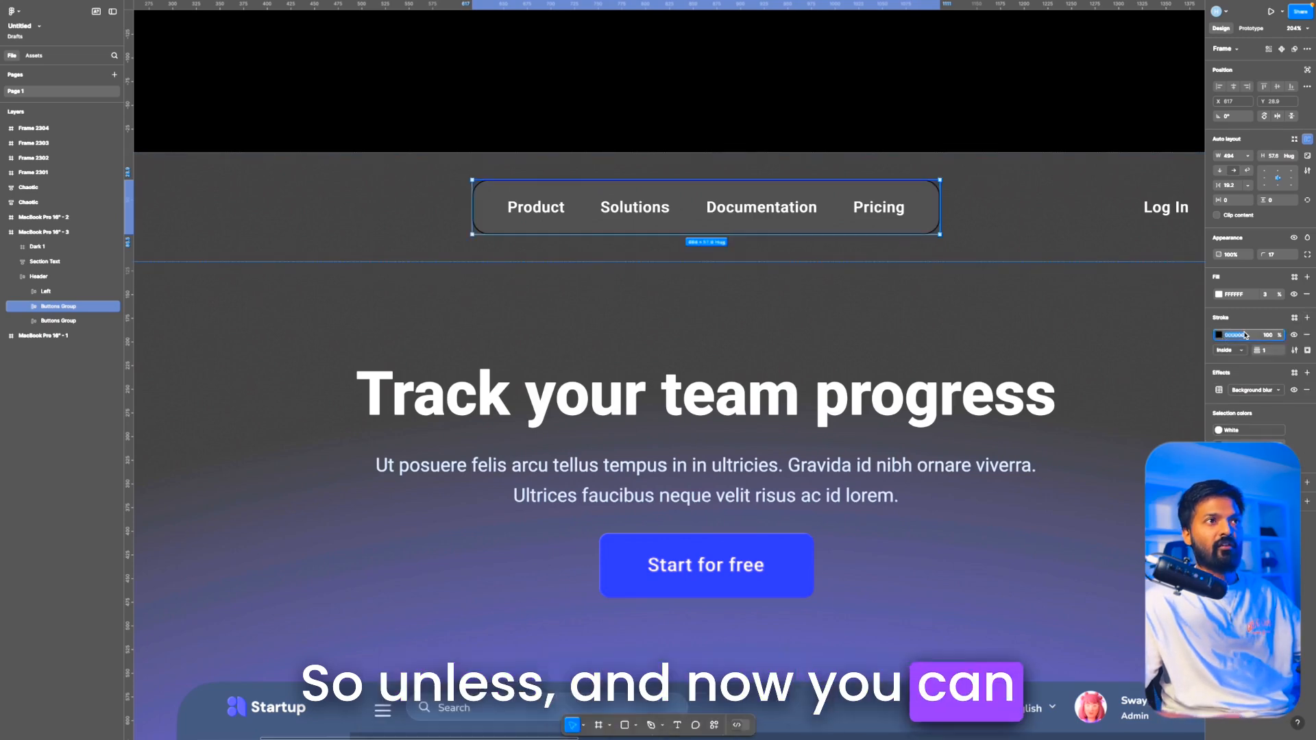
{"action": "left_click", "coordinate": [1244, 336]}
{"action": "type", "text": "f"}
{"action": "key", "text": "Return"}
Step: Change the navigation group's stroke to a vertical white linear gradient, with the first stop at 60% opacity, fading out towards its lower edge
{"action": "scroll", "coordinate": [976, 258], "scroll_direction": "up", "scroll_amount": 3}
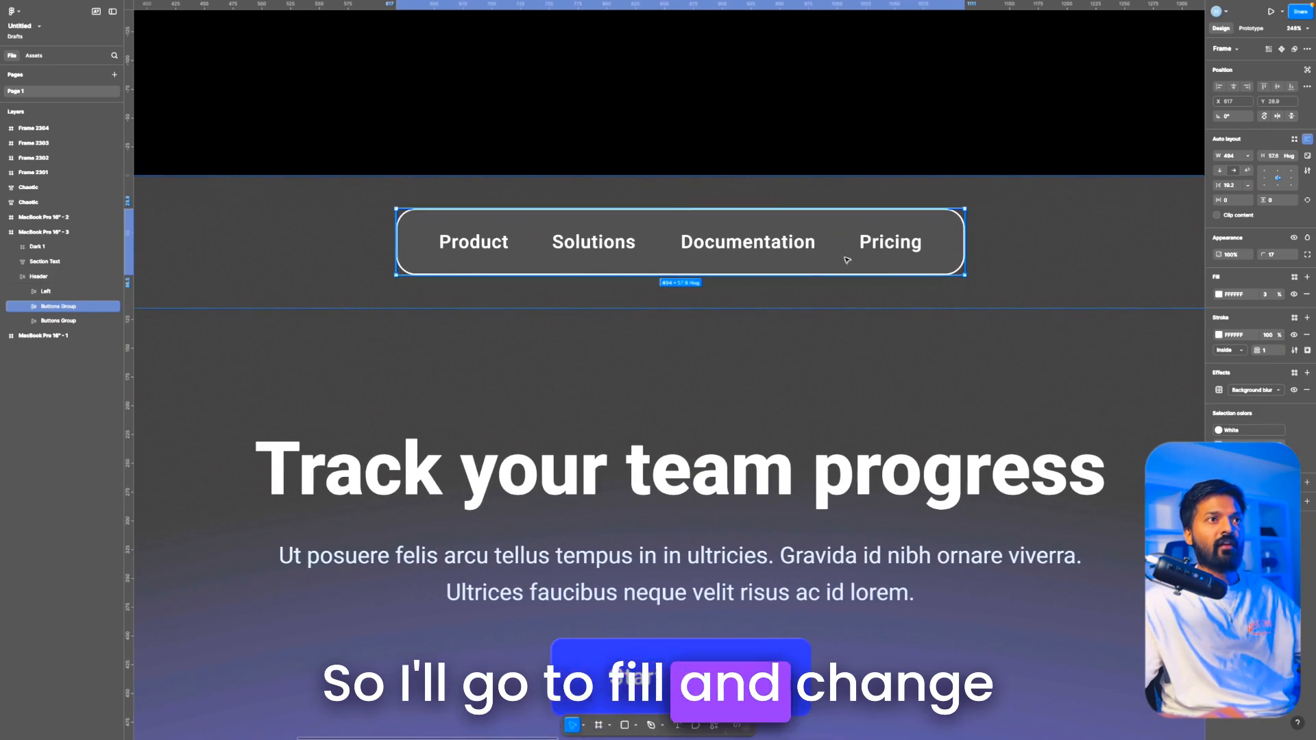
{"action": "left_click", "coordinate": [1219, 335]}
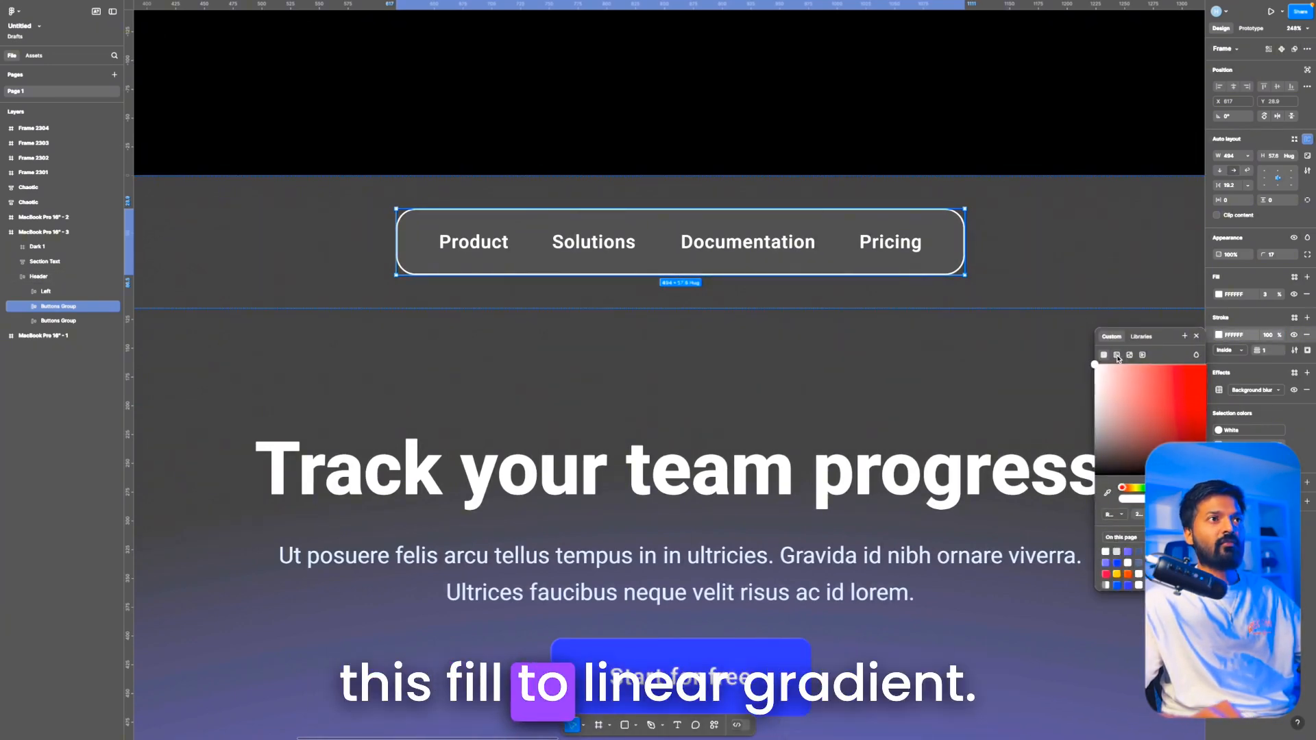
{"action": "left_click", "coordinate": [1117, 356]}
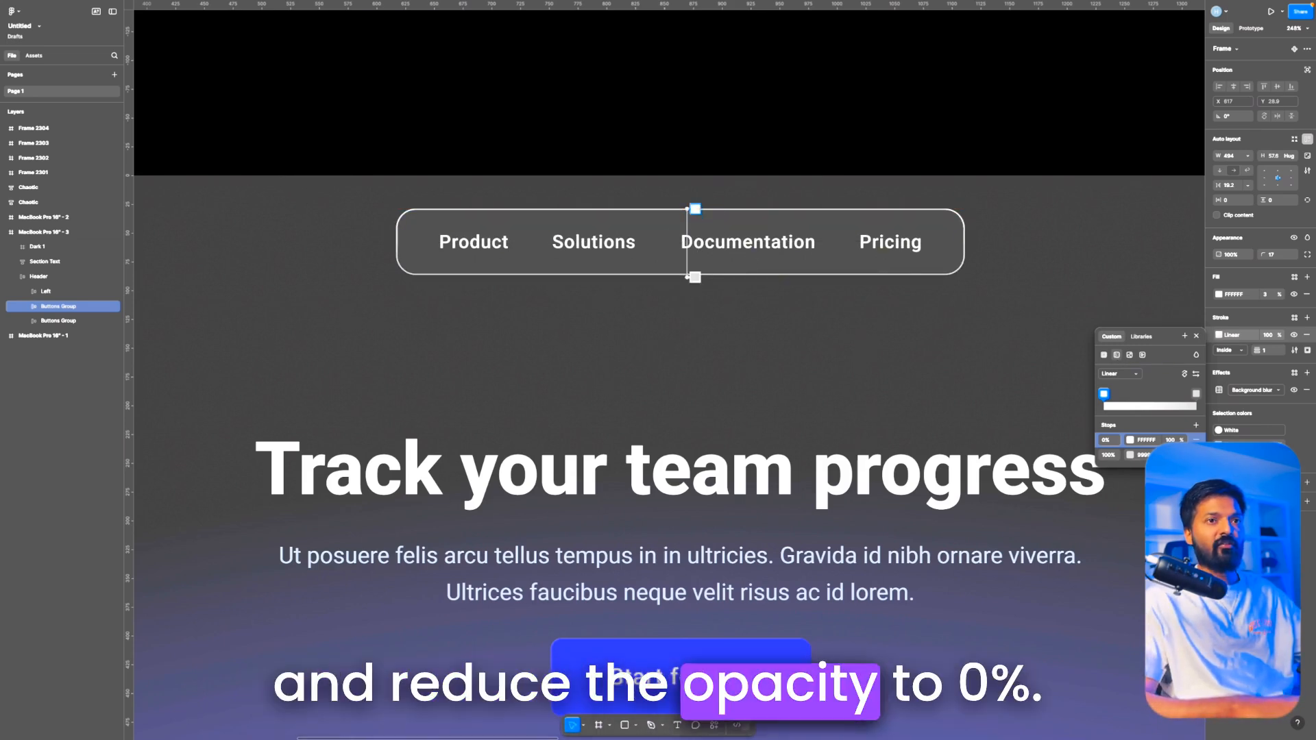
{"action": "left_click", "coordinate": [1170, 455]}
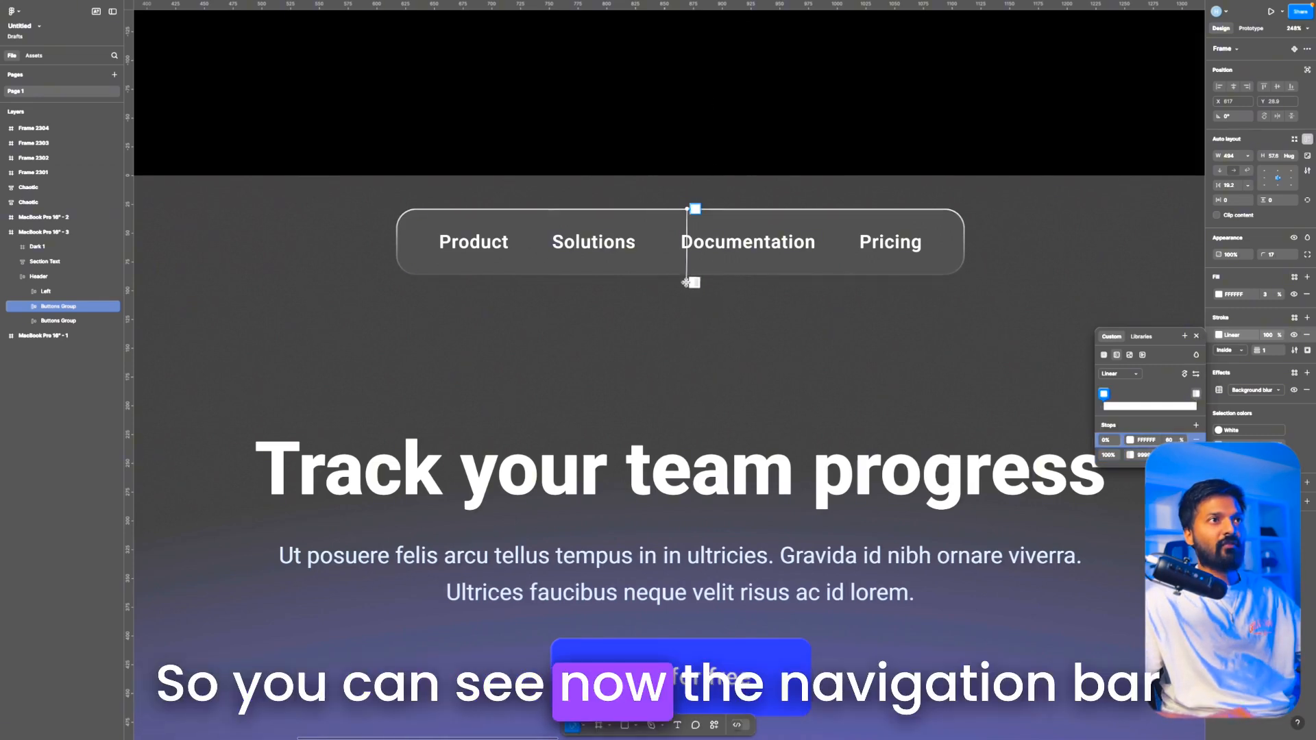
{"action": "key", "text": "Escape"}
{"action": "left_click", "coordinate": [746, 75]}
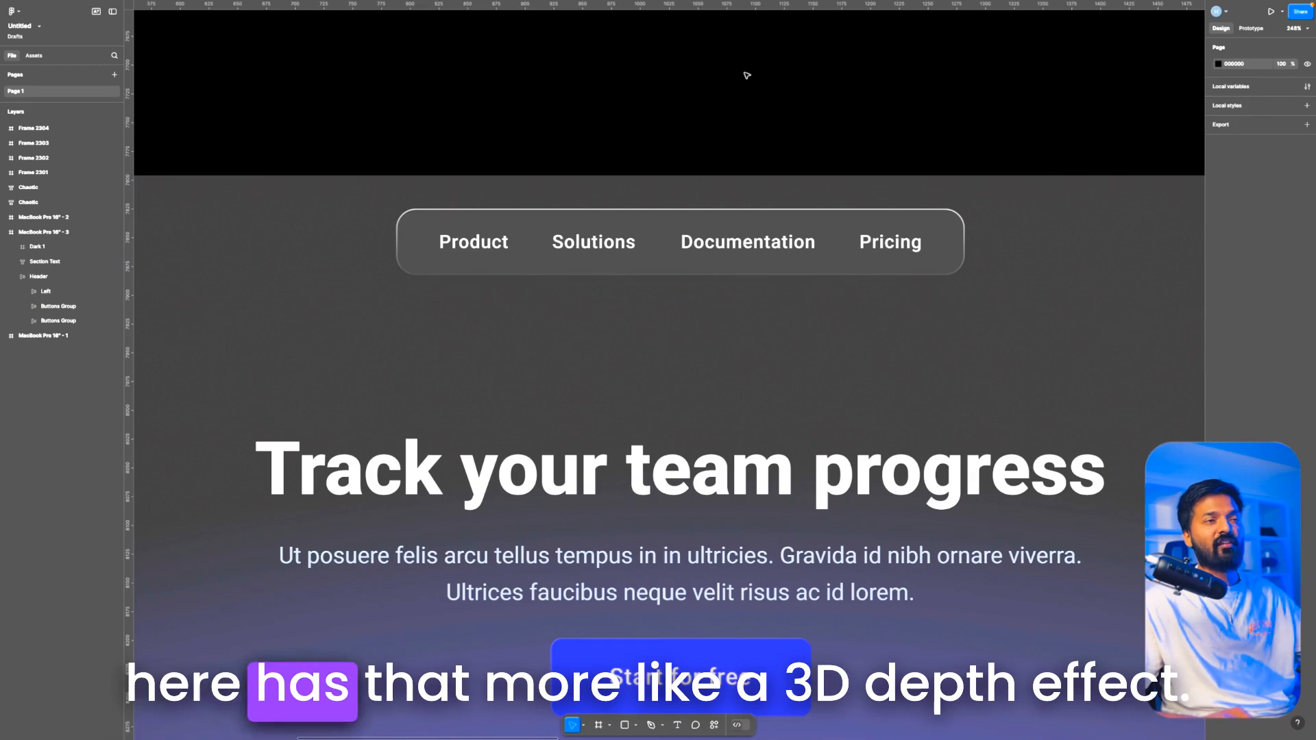
Step: Change the fill of the "Start for free" button from solid indigo to a linear gradient
{"action": "scroll", "coordinate": [746, 76], "scroll_direction": "down", "scroll_amount": 5}
{"action": "scroll", "coordinate": [729, 127], "scroll_direction": "up", "scroll_amount": 2}
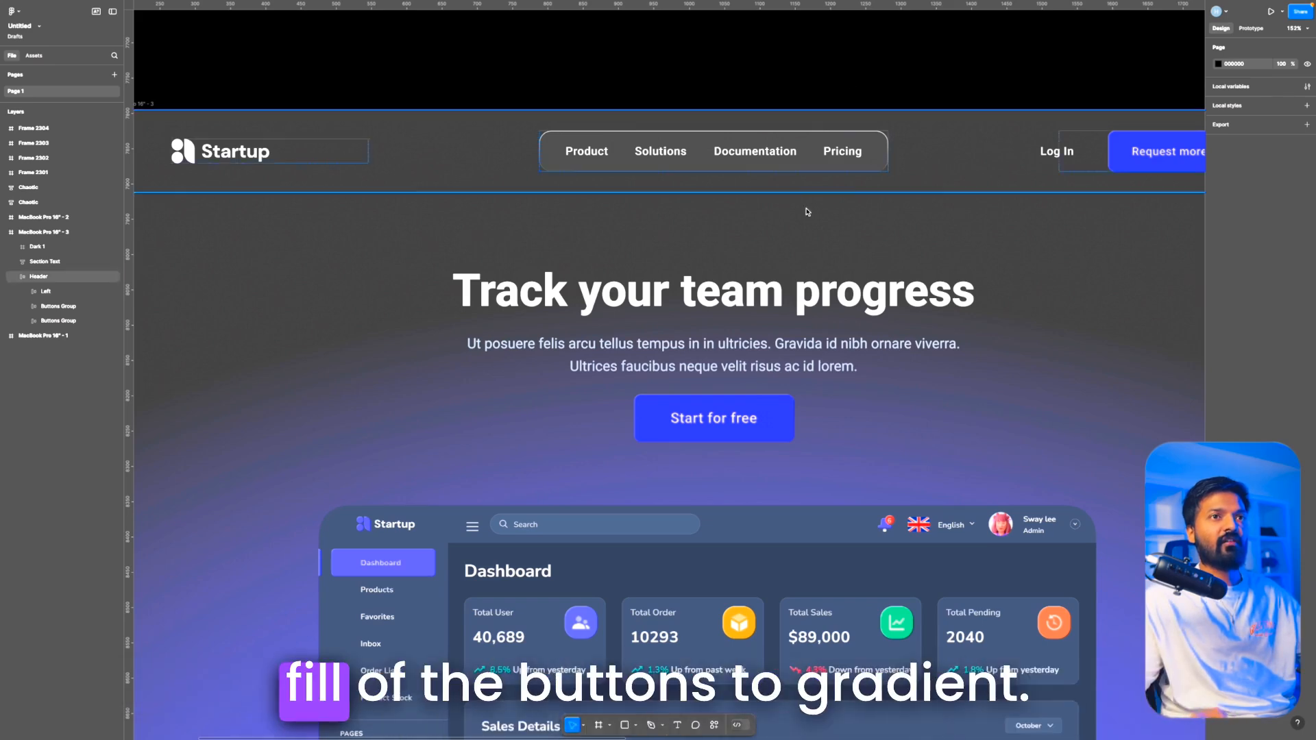
{"action": "scroll", "coordinate": [807, 212], "scroll_direction": "down", "scroll_amount": 2}
{"action": "double_click", "coordinate": [769, 298]}
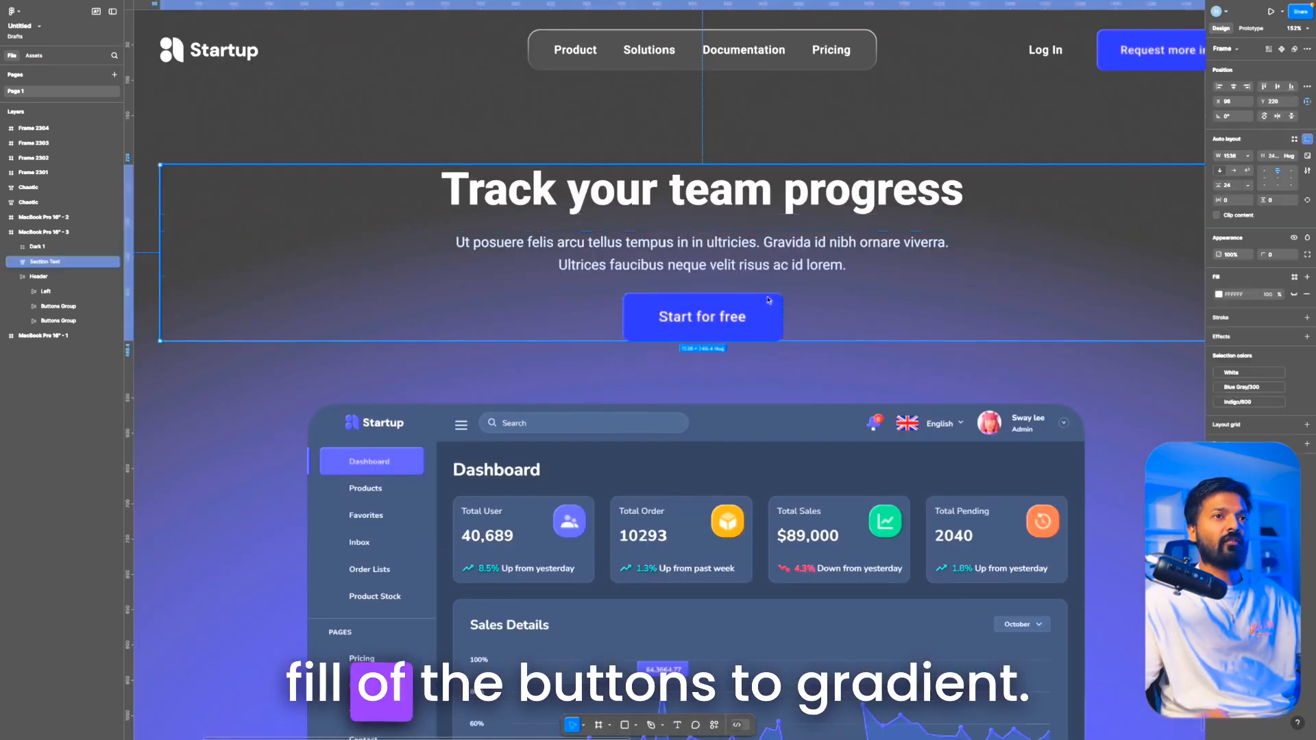
{"action": "left_click", "coordinate": [1219, 294]}
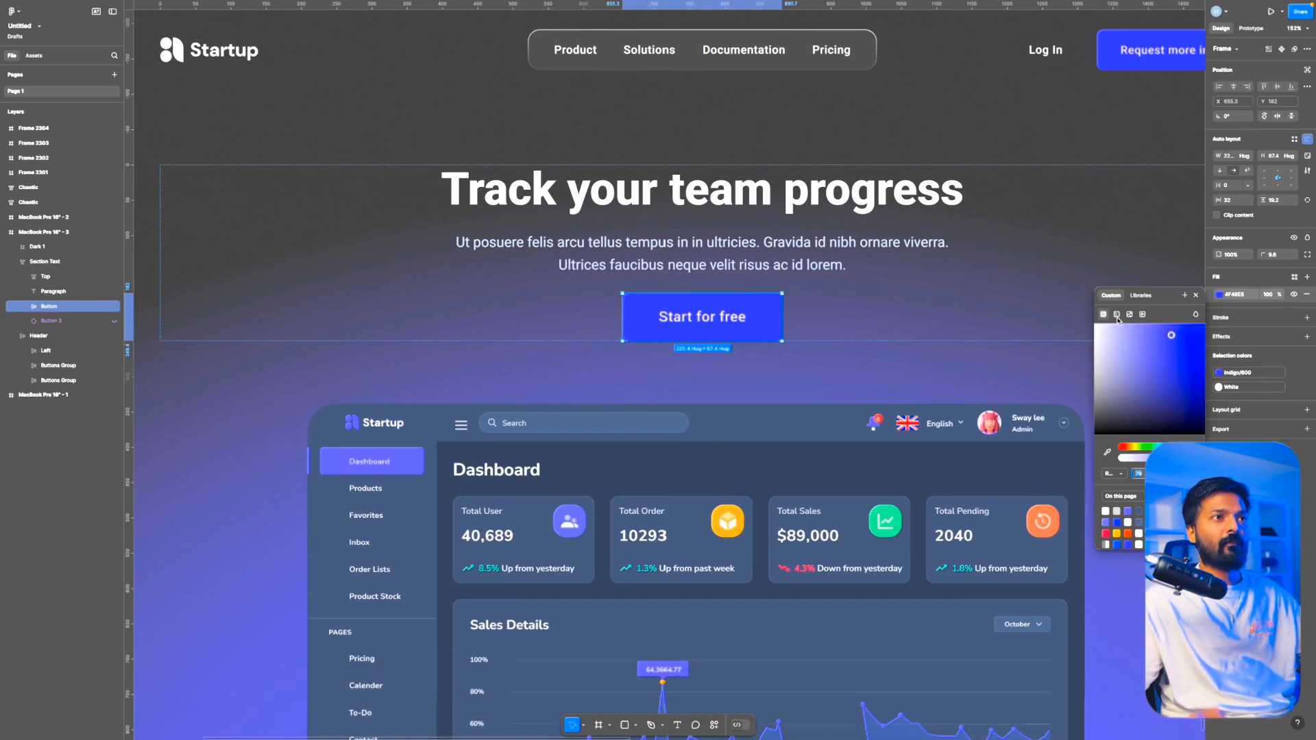
{"action": "left_click", "coordinate": [1118, 315]}
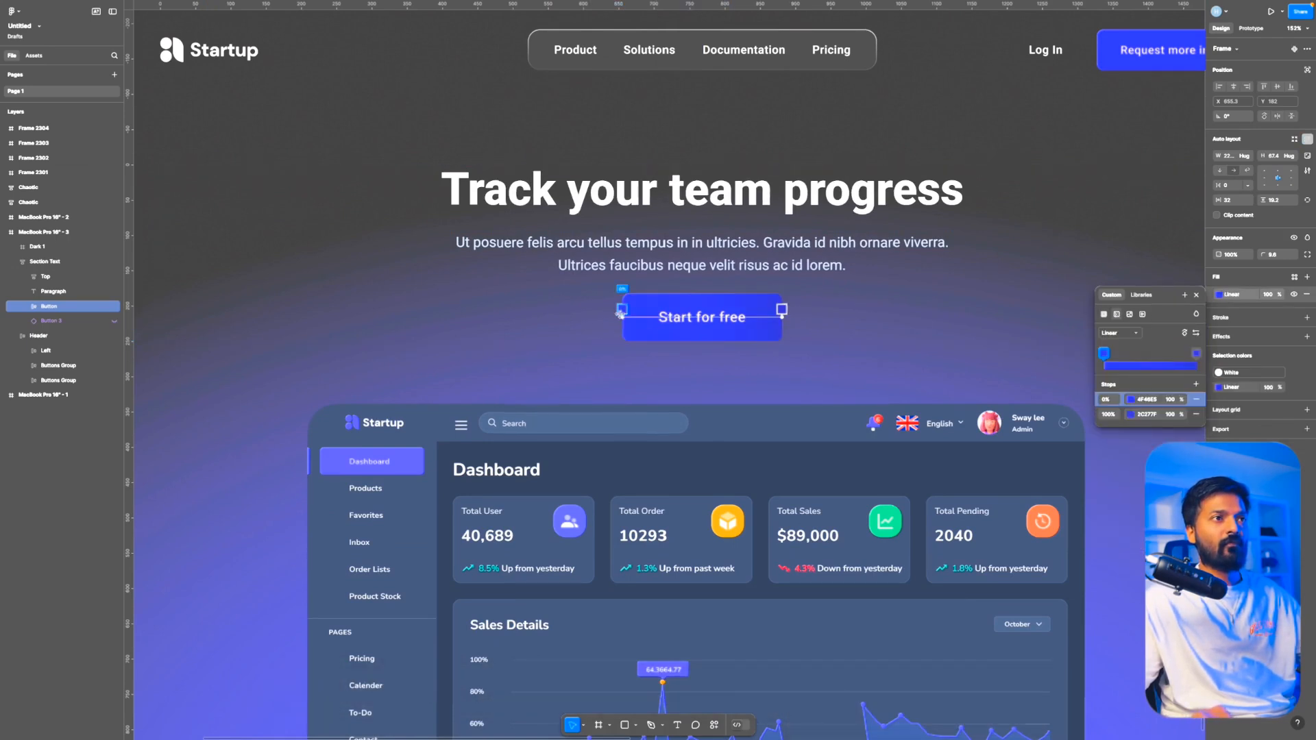